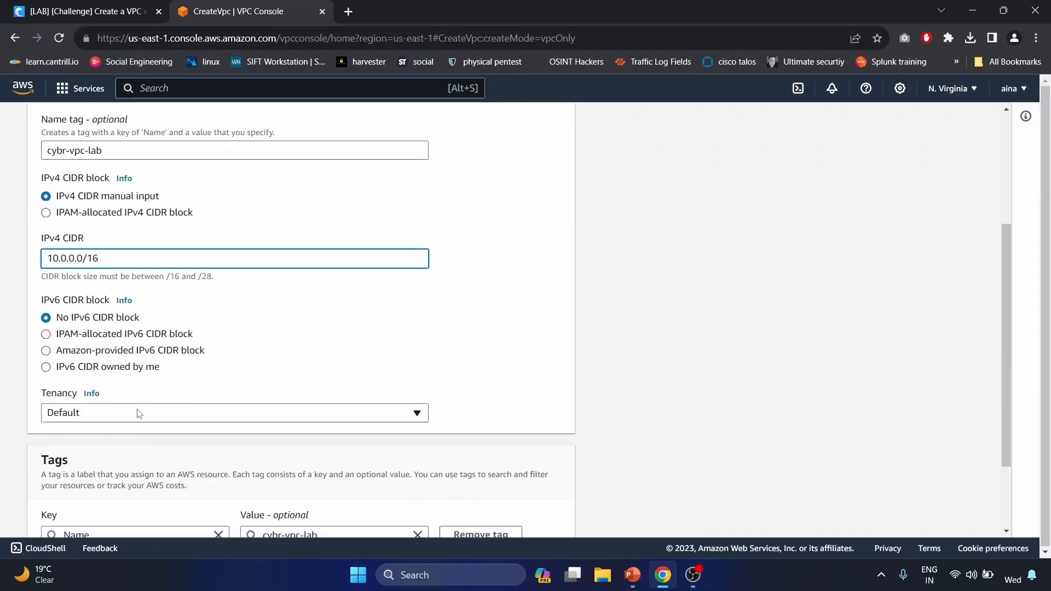
pyautogui.scroll(-2, 388, 462)
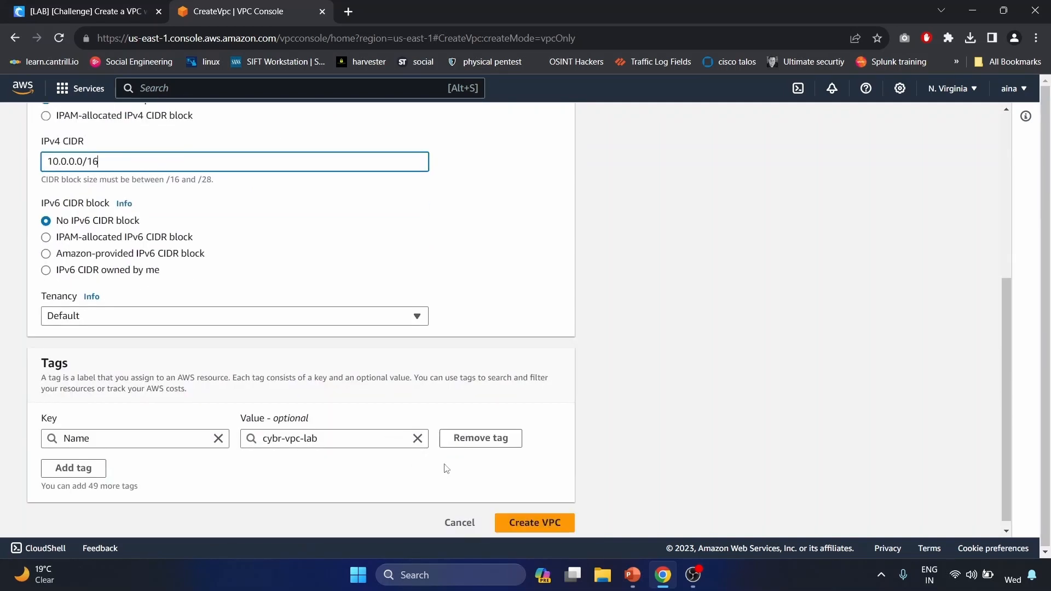
# - Create VPC cybr-vpc-lab with CIDR 10.0.0.0/16 and go to the Subnets list
pyautogui.click(545, 520)
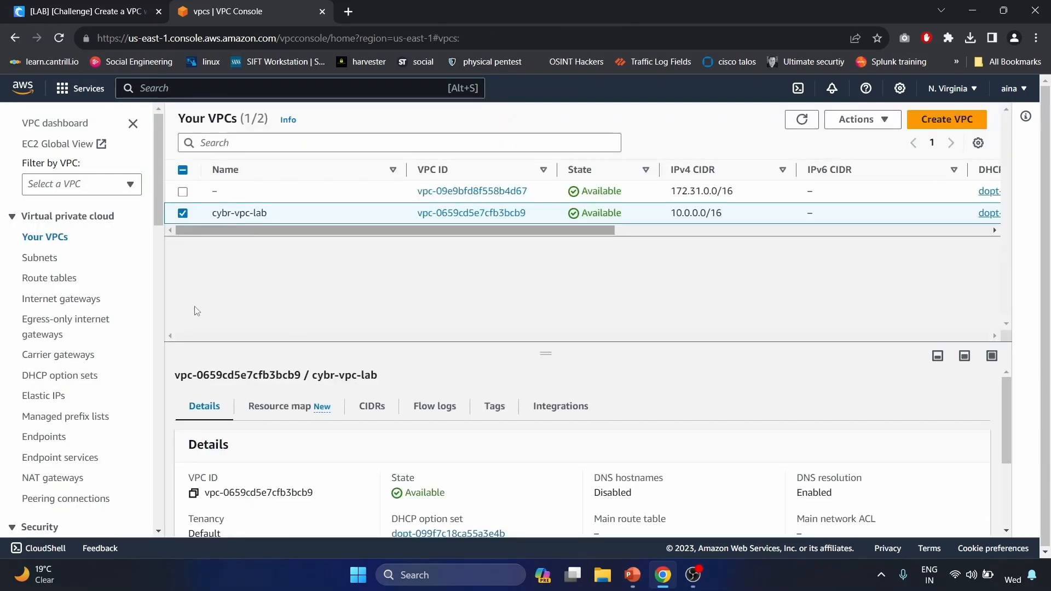
pyautogui.click(60, 258)
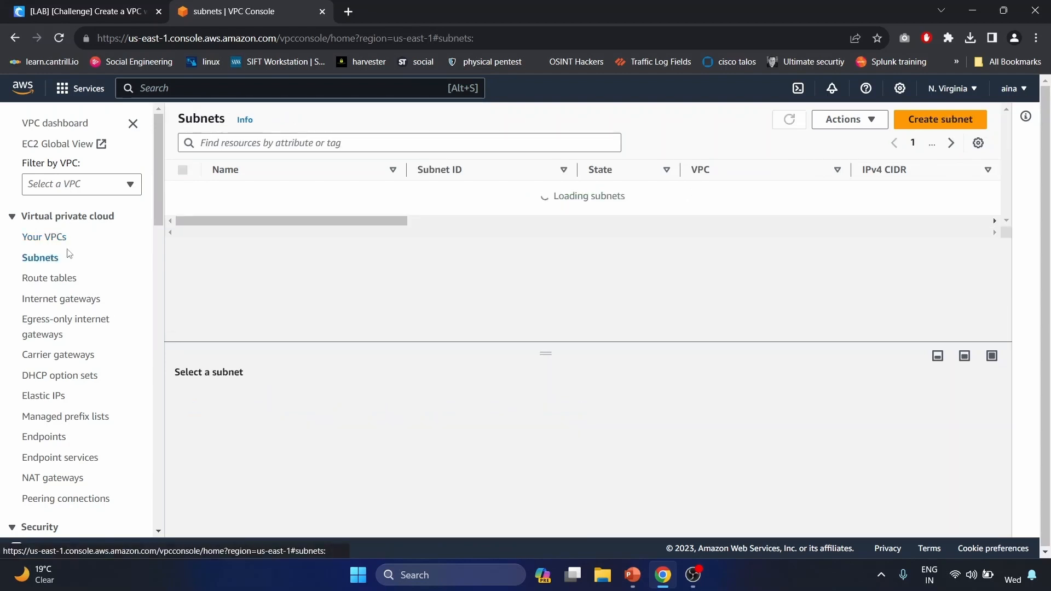
# - Begin a new subnet in cybr-vpc-lab named public-1a in zone us-east-1a
pyautogui.click(948, 124)
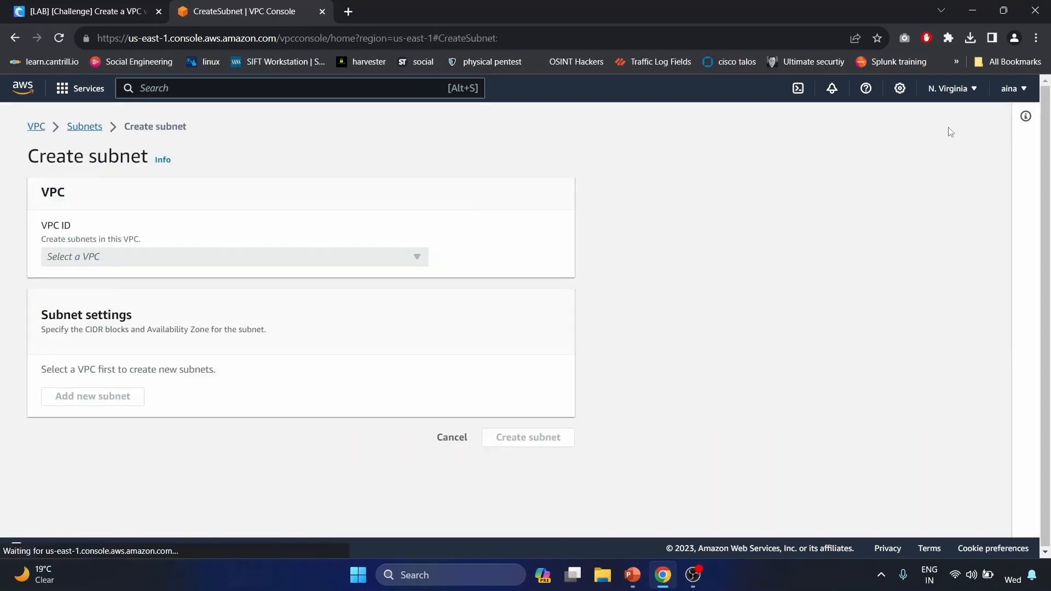
pyautogui.click(390, 260)
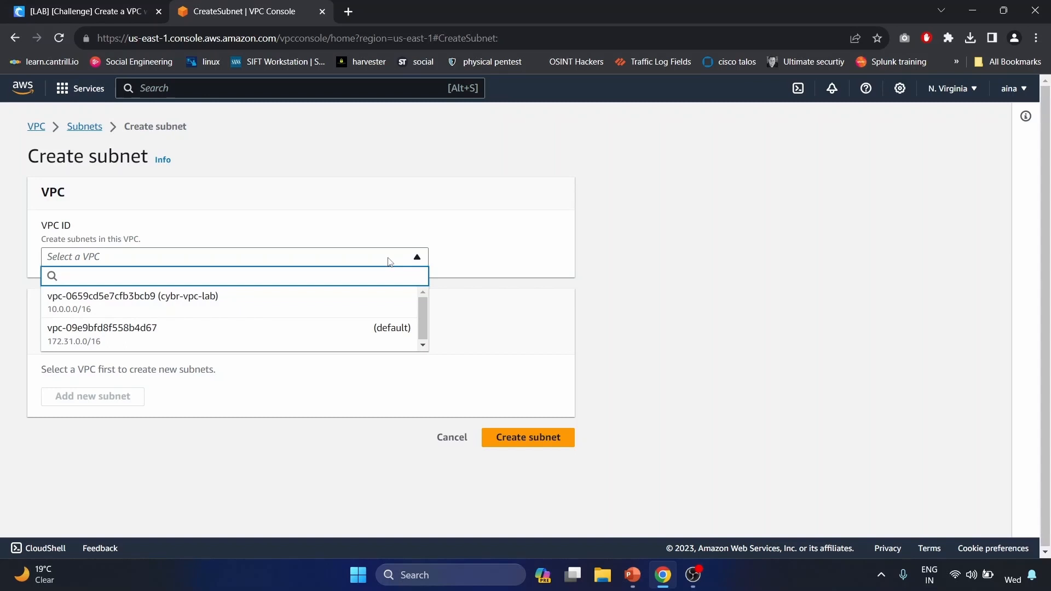
pyautogui.click(343, 311)
pyautogui.scroll(-3, 197, 431)
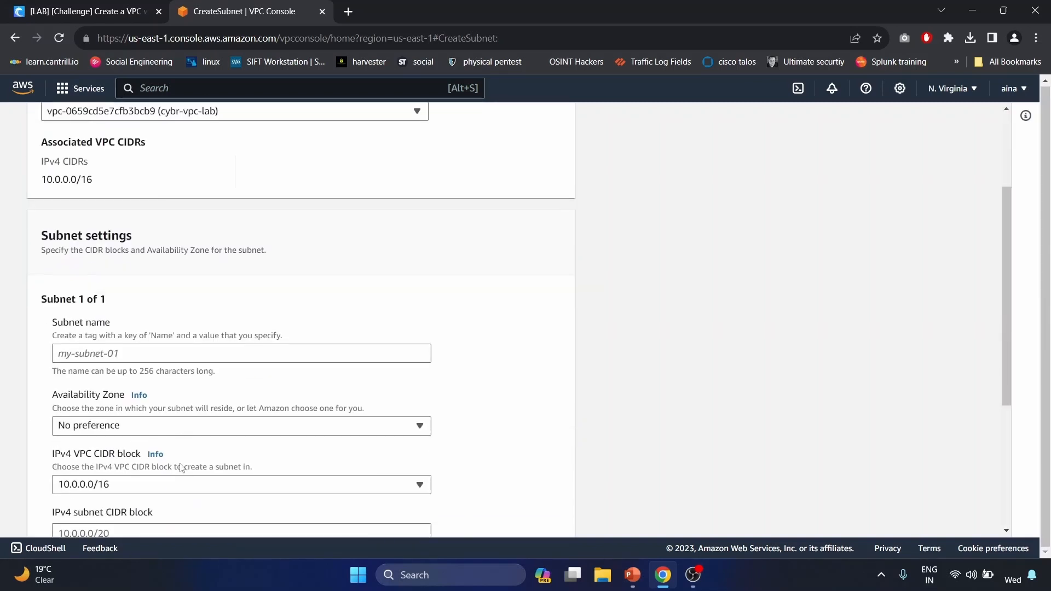
pyautogui.click(190, 345)
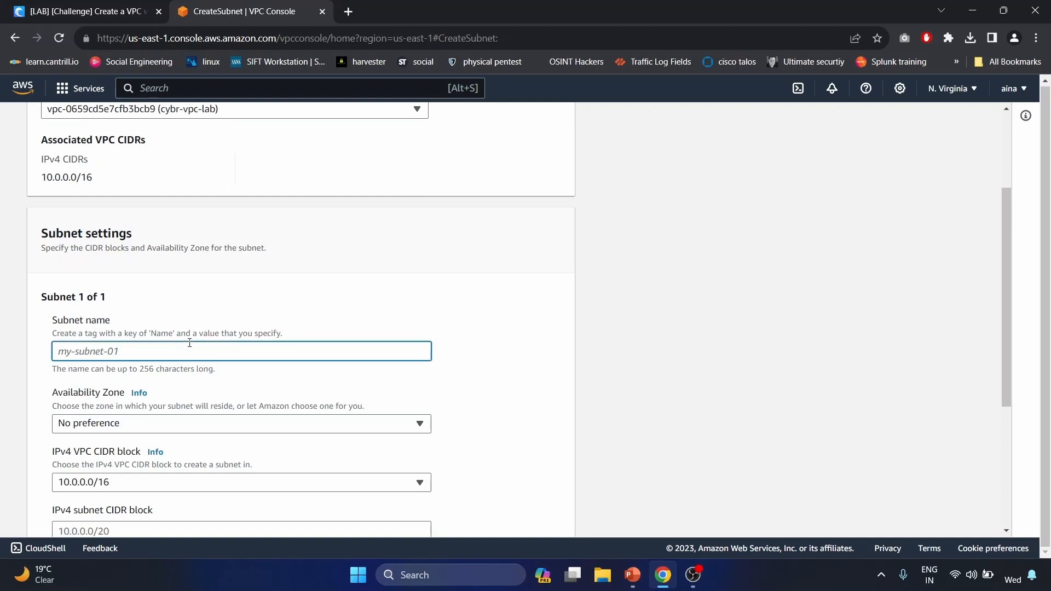
pyautogui.write('public-1a')
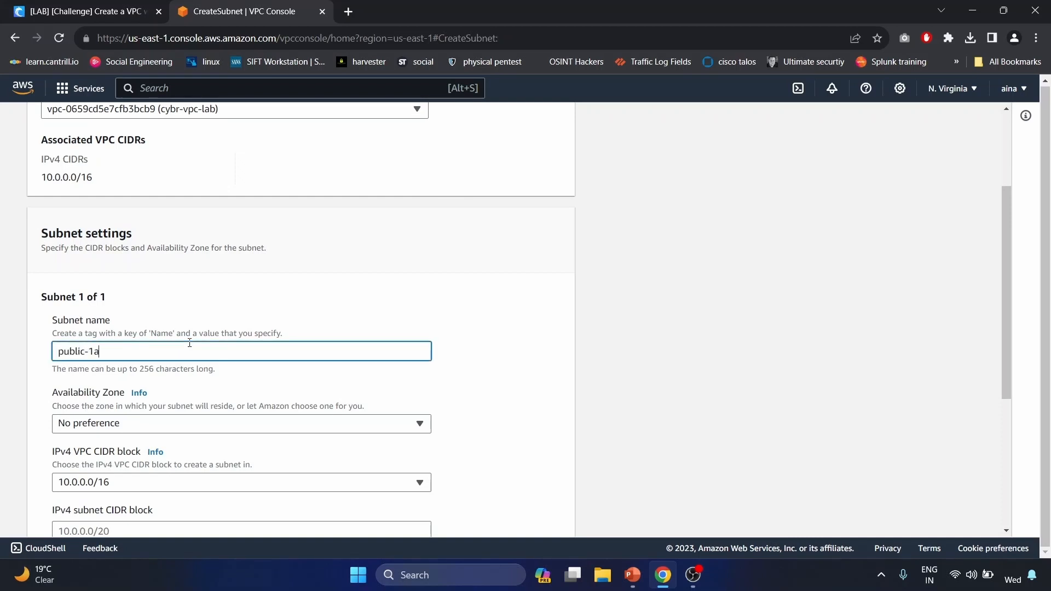
pyautogui.scroll(-2, 190, 345)
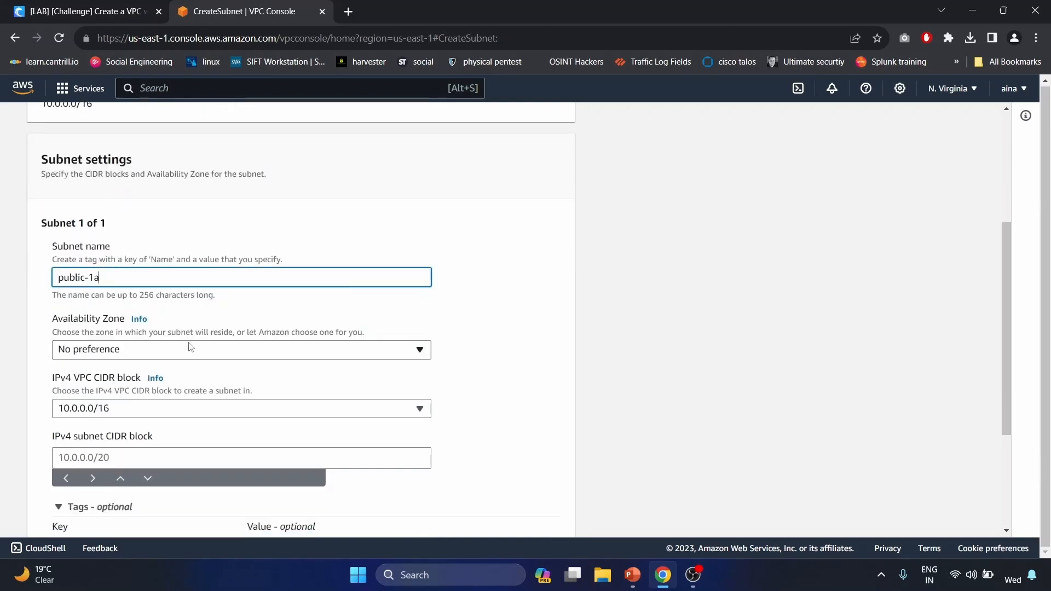
pyautogui.click(190, 348)
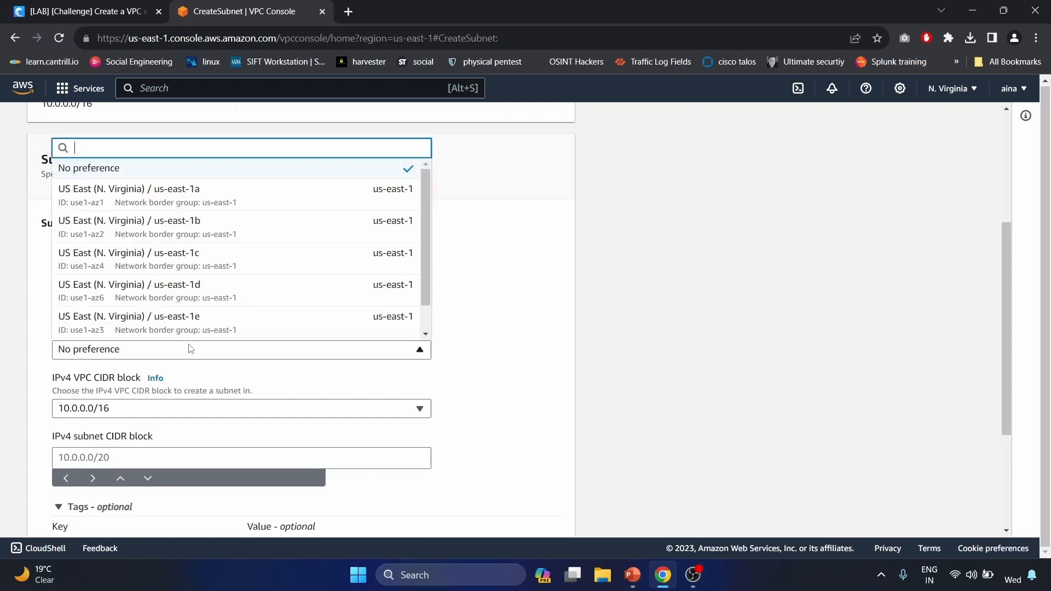
pyautogui.click(273, 200)
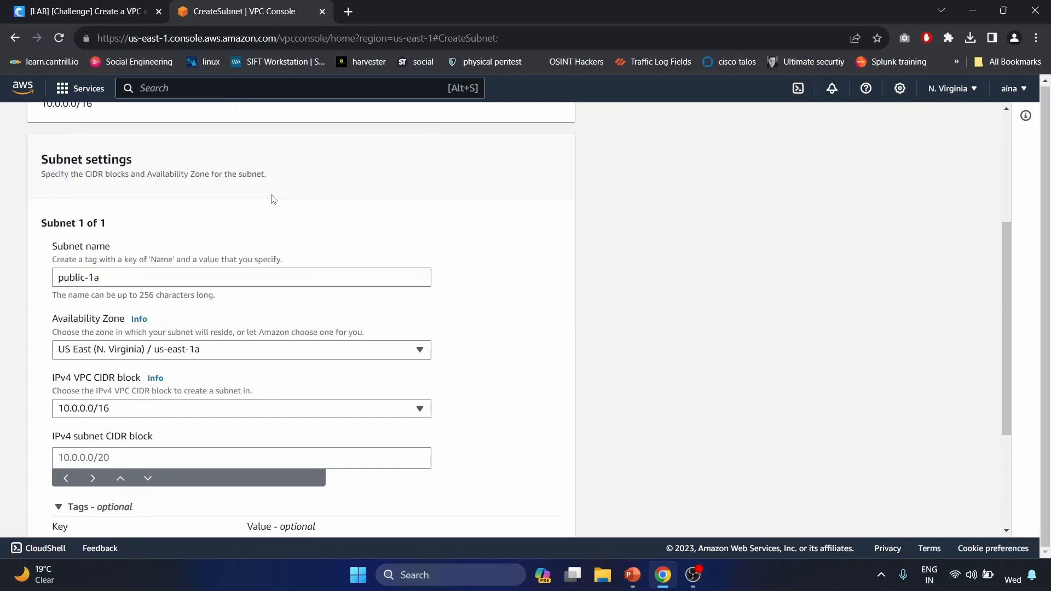
# - Give public-1a the CIDR 10.0.1.0/24 and create the subnet
pyautogui.scroll(-2, 179, 359)
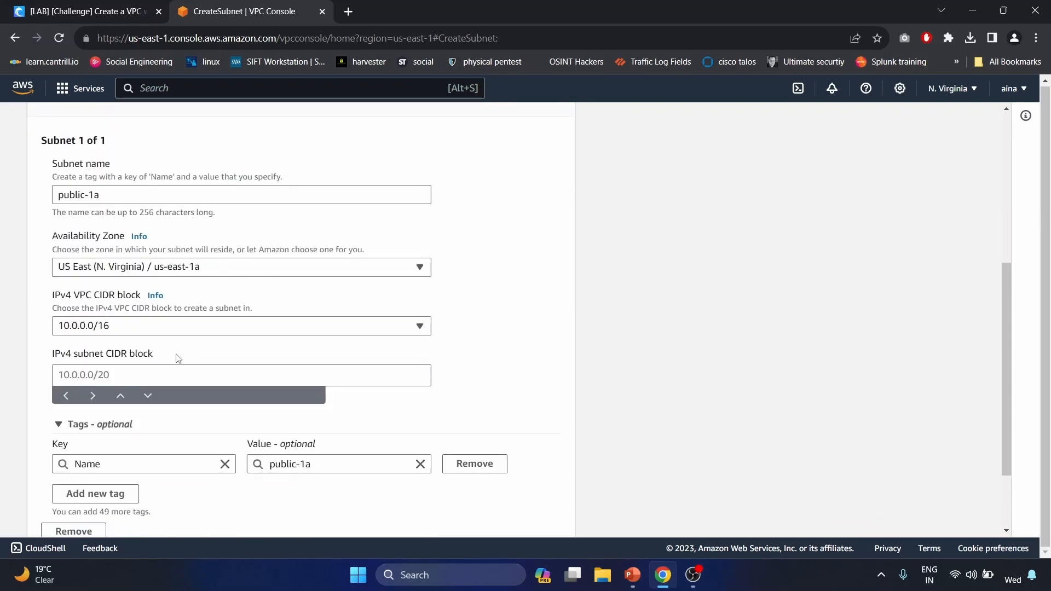
pyautogui.click(114, 372)
pyautogui.write('10.0.1.')
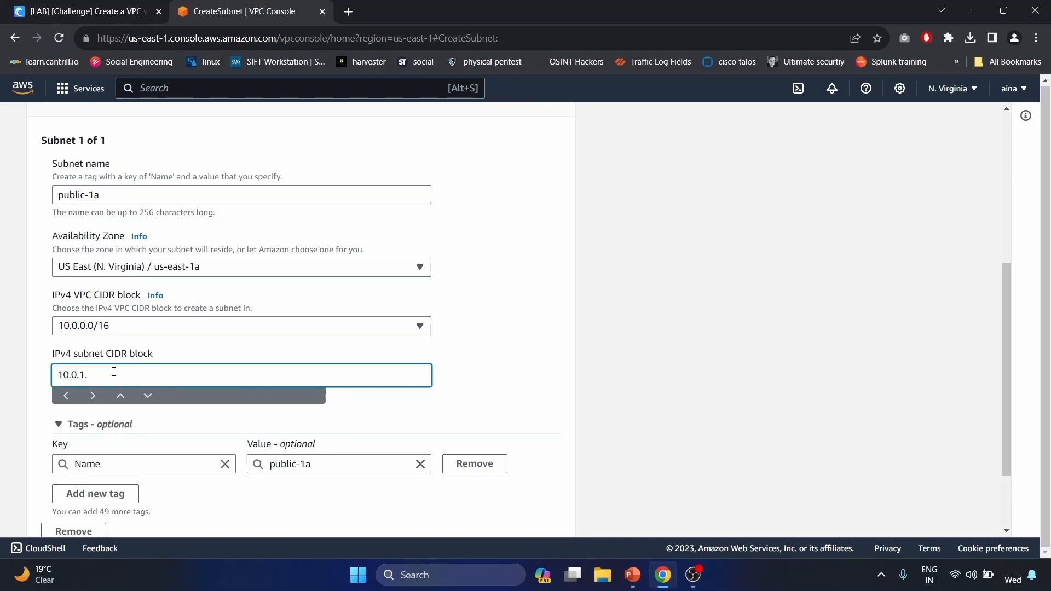
pyautogui.write('0/24')
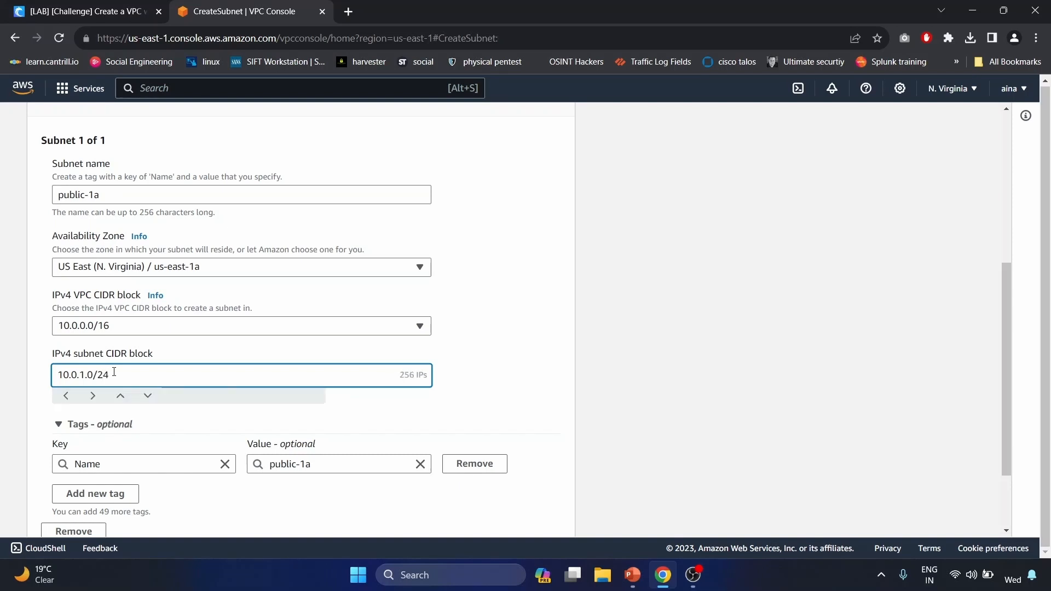
pyautogui.scroll(-2, 408, 379)
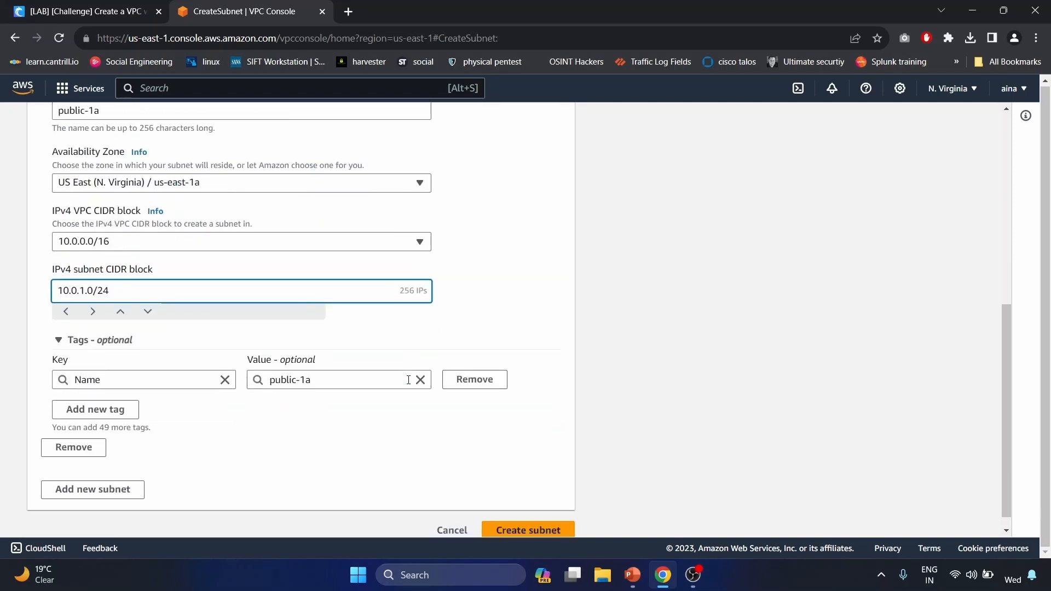
pyautogui.scroll(4, 410, 384)
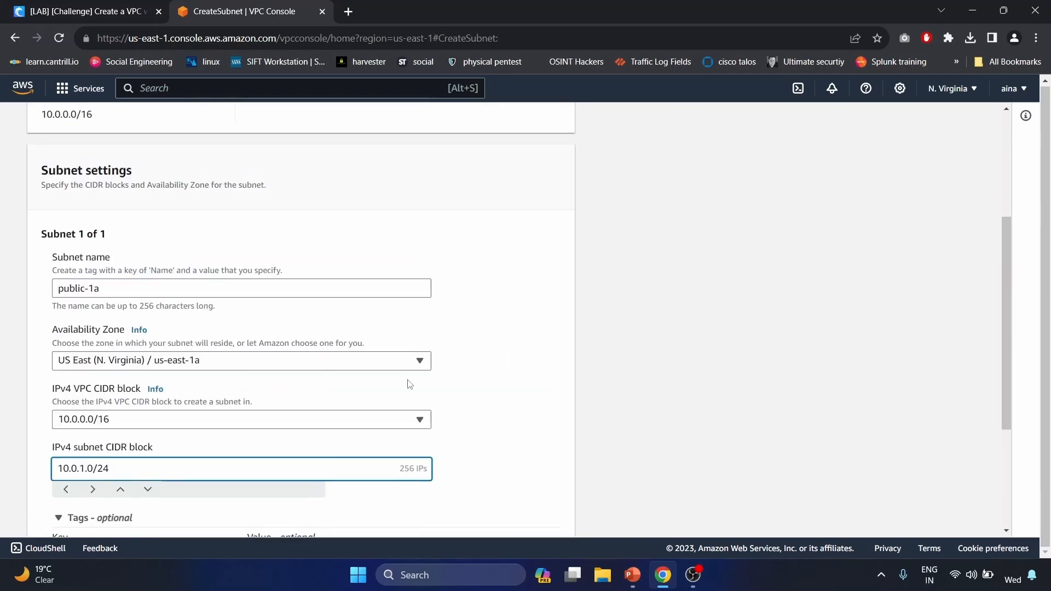
pyautogui.tripleClick(132, 297)
pyautogui.scroll(-3, 272, 464)
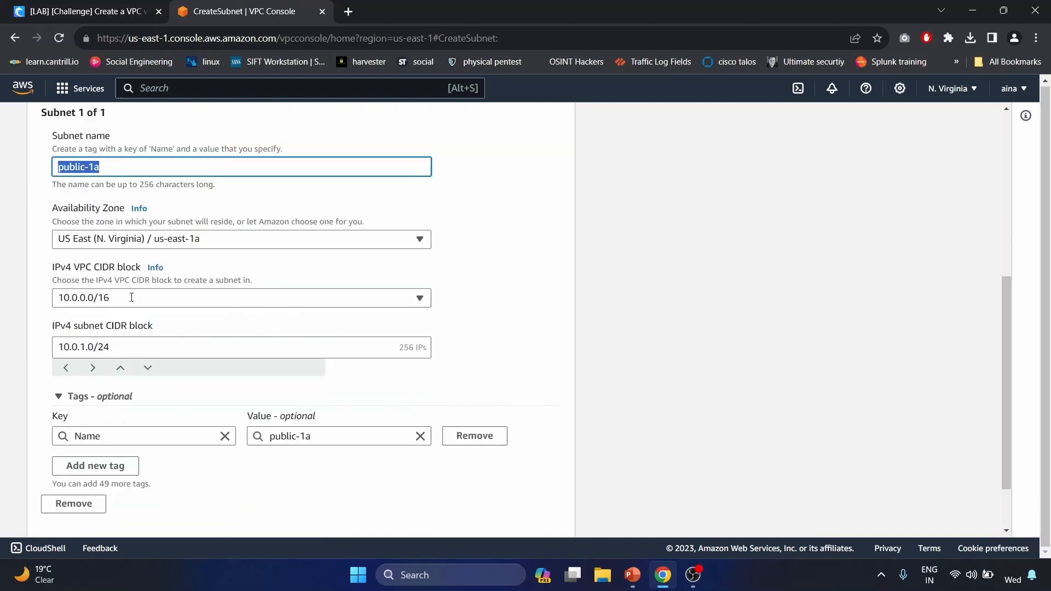
pyautogui.scroll(-1, 278, 460)
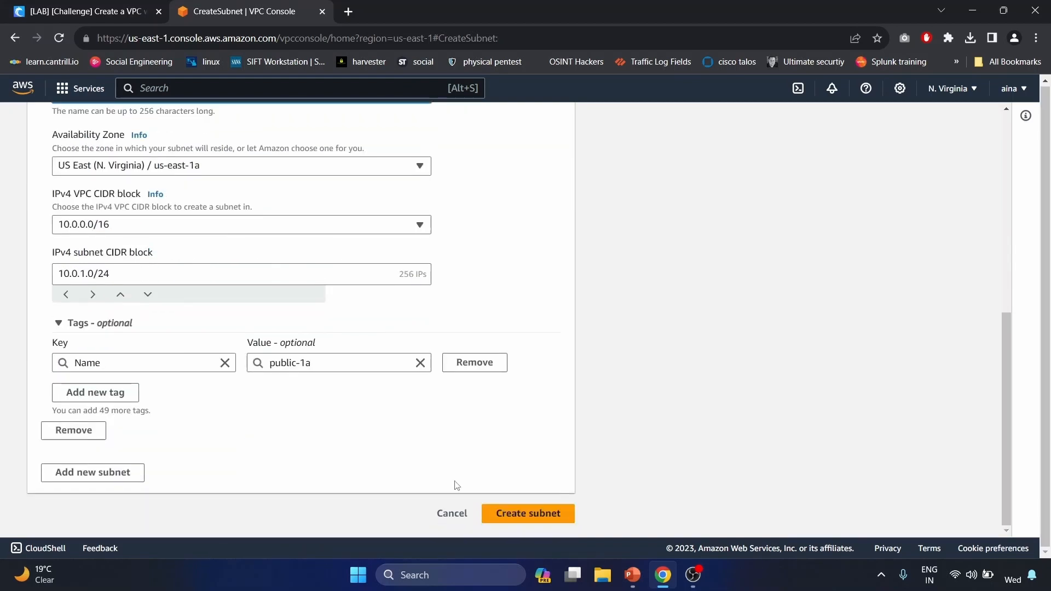
pyautogui.click(527, 514)
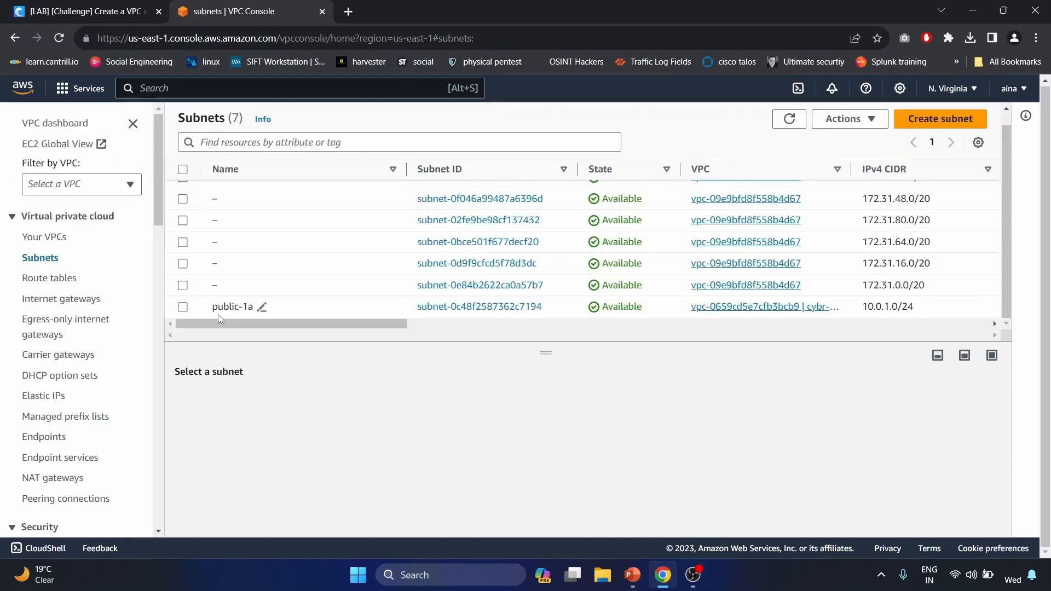
# - Start a second subnet in cybr-vpc-lab named public-1b
pyautogui.click(965, 124)
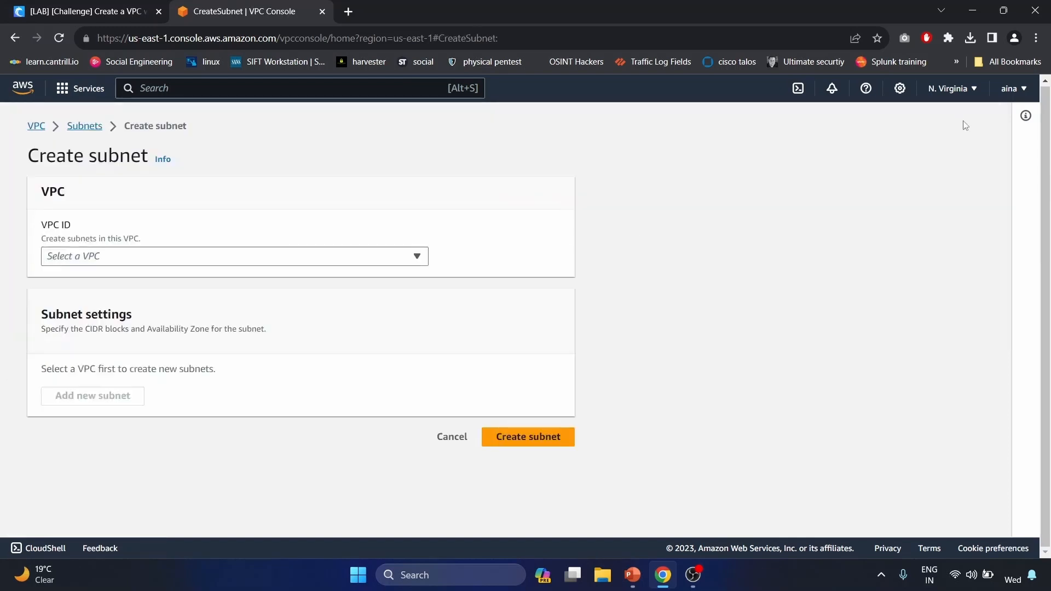
pyautogui.click(273, 257)
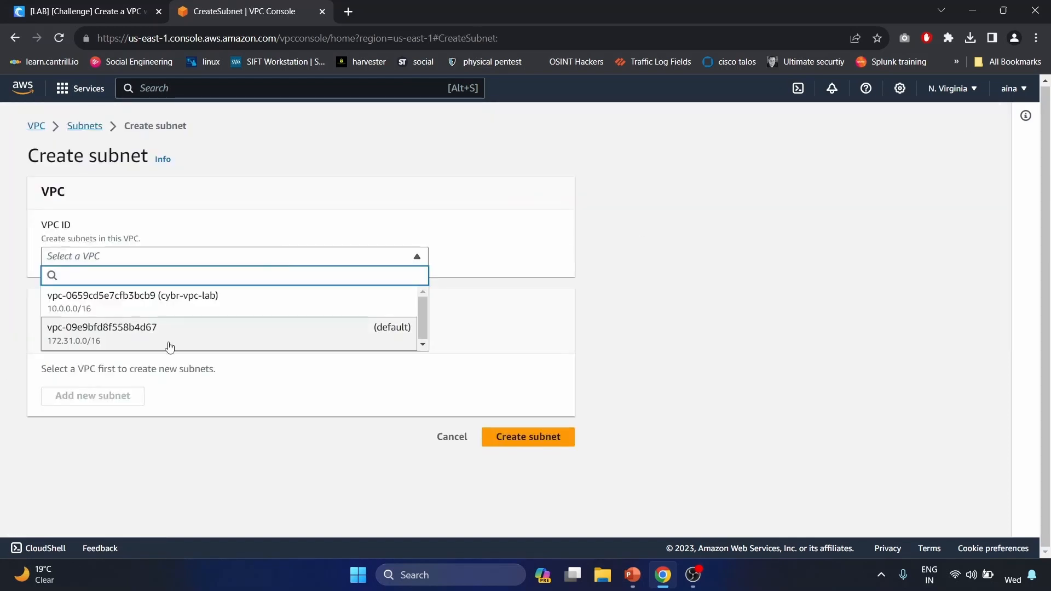
pyautogui.click(212, 310)
pyautogui.scroll(-2, 209, 305)
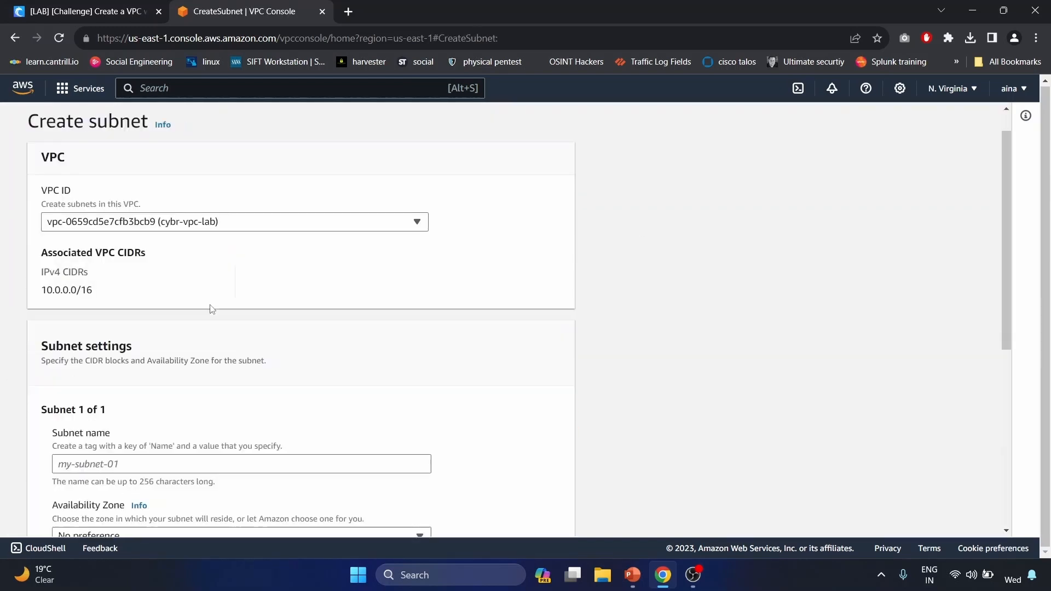
pyautogui.click(116, 428)
pyautogui.write('public-1a')
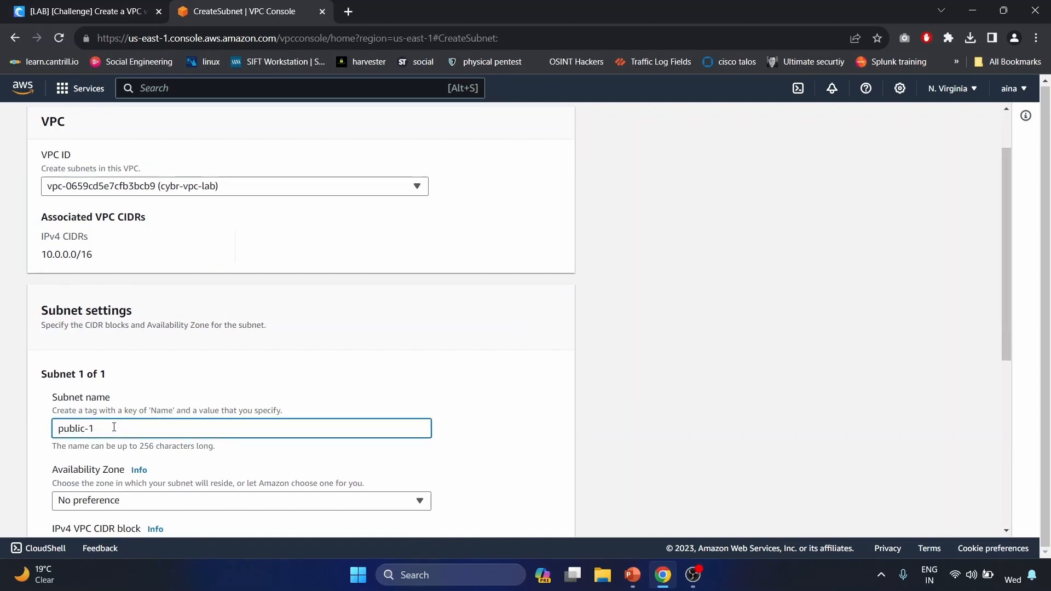
# - Place public-1b in zone us-east-1b with CIDR 10.0.2.0/24
pyautogui.scroll(-1, 114, 427)
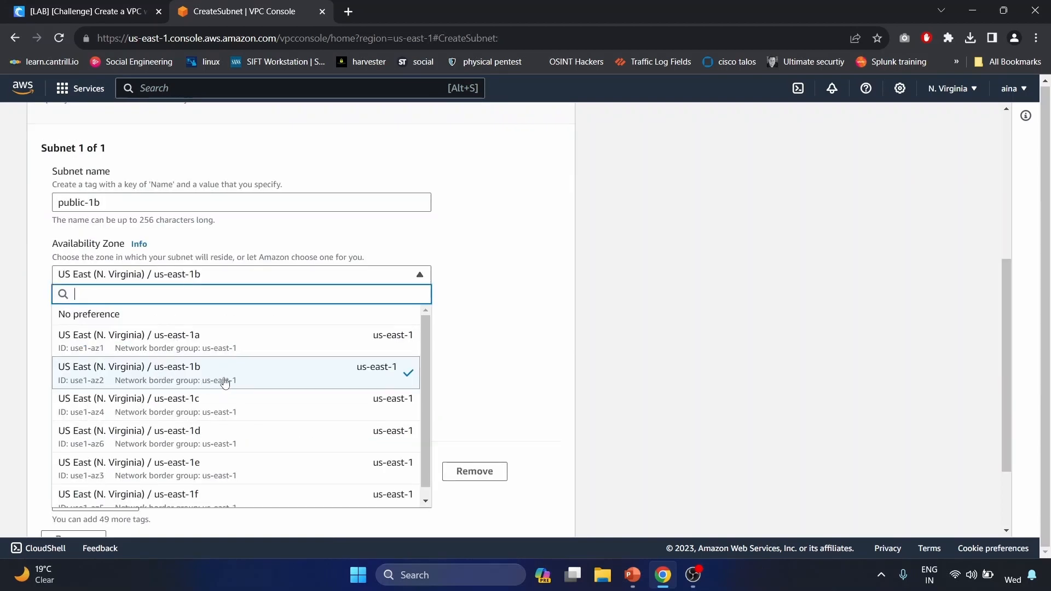
pyautogui.click(486, 354)
pyautogui.scroll(-1, 270, 339)
pyautogui.click(270, 314)
pyautogui.write('10.')
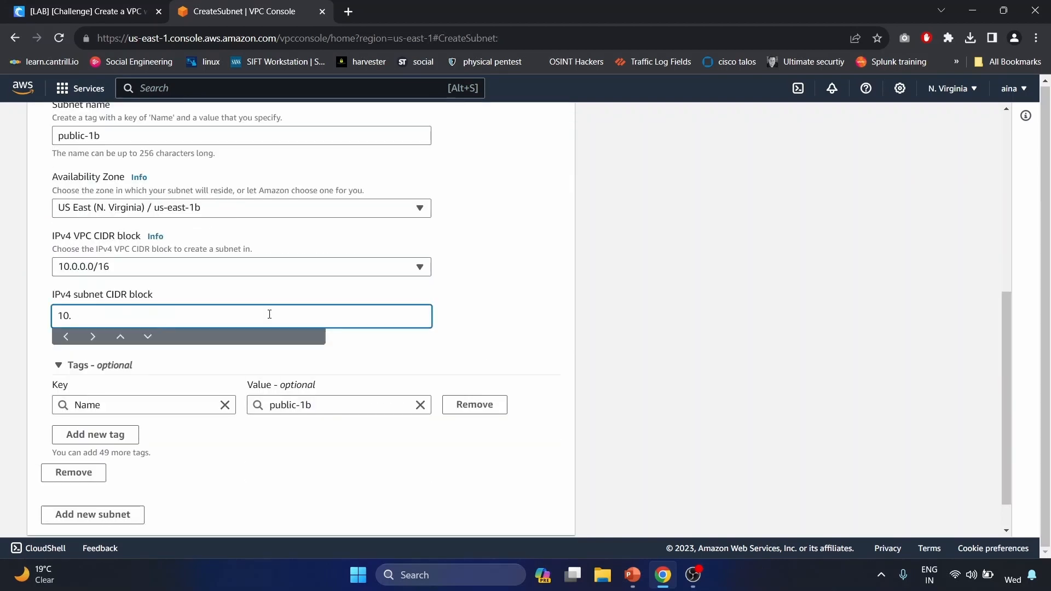
pyautogui.write('0.2.0/24')
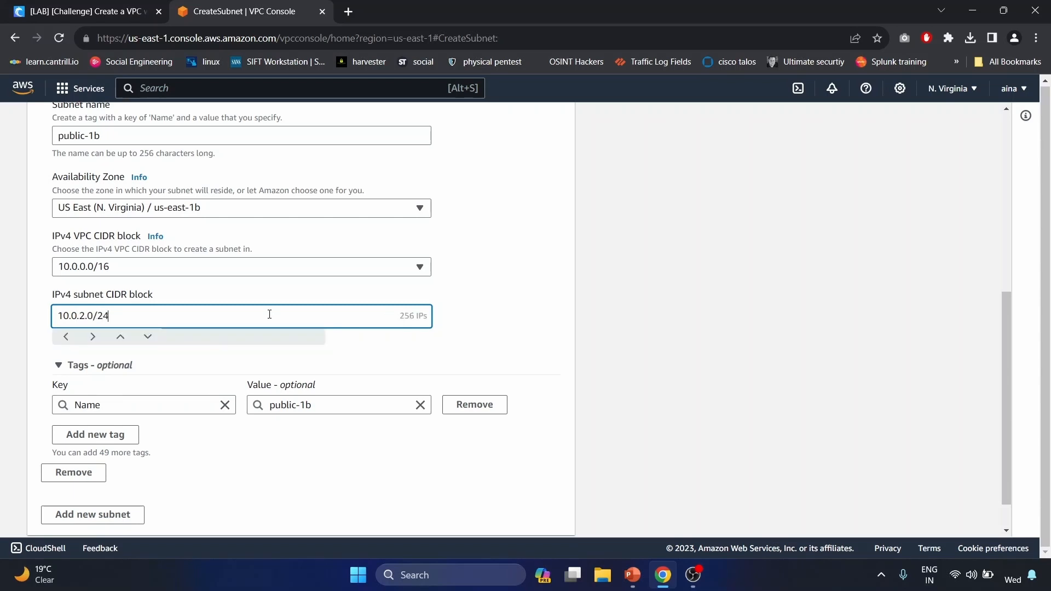
pyautogui.click(270, 363)
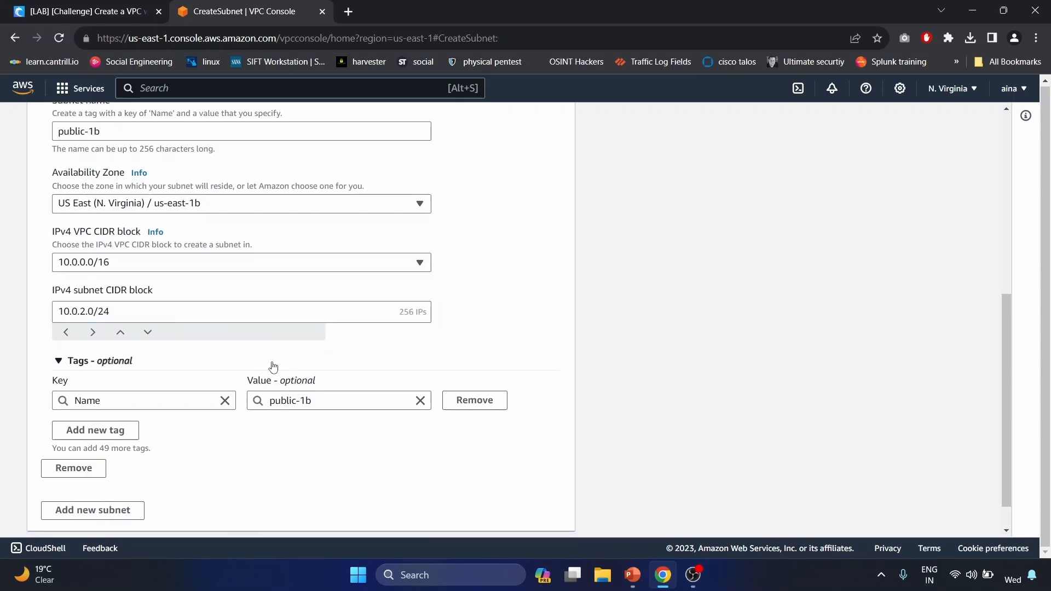
pyautogui.scroll(-1, 524, 527)
# - Create public-1b and start a third subnet in cybr-vpc-lab named private-1a
pyautogui.click(524, 523)
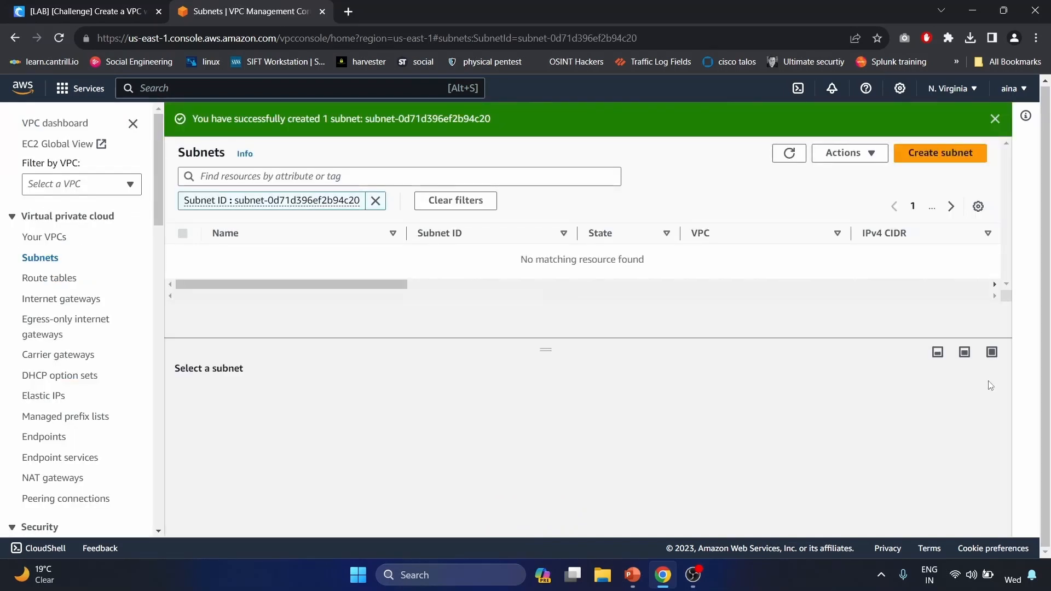
pyautogui.click(963, 162)
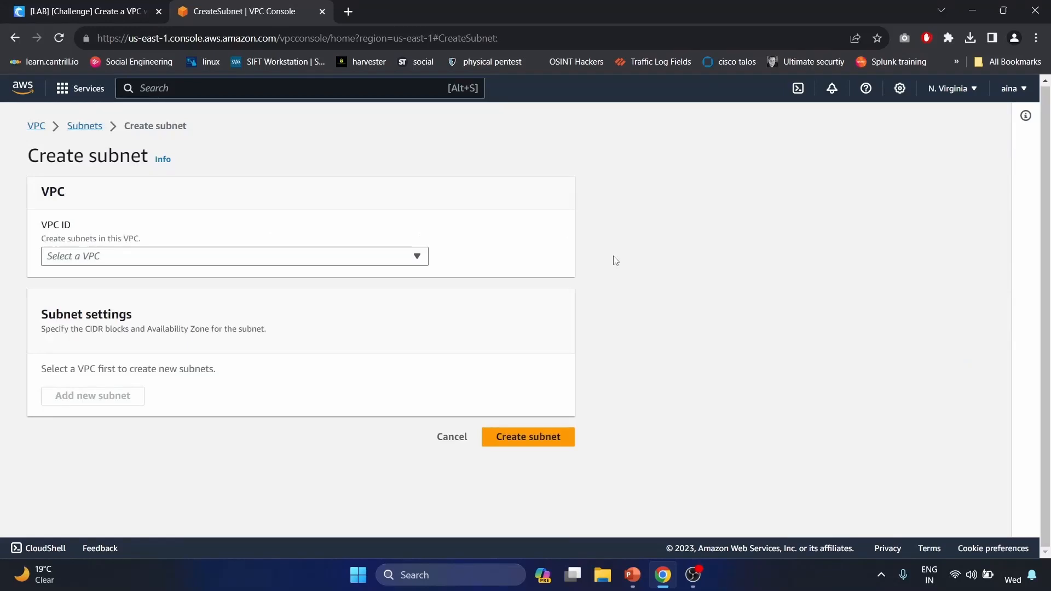
pyautogui.click(352, 265)
pyautogui.click(164, 300)
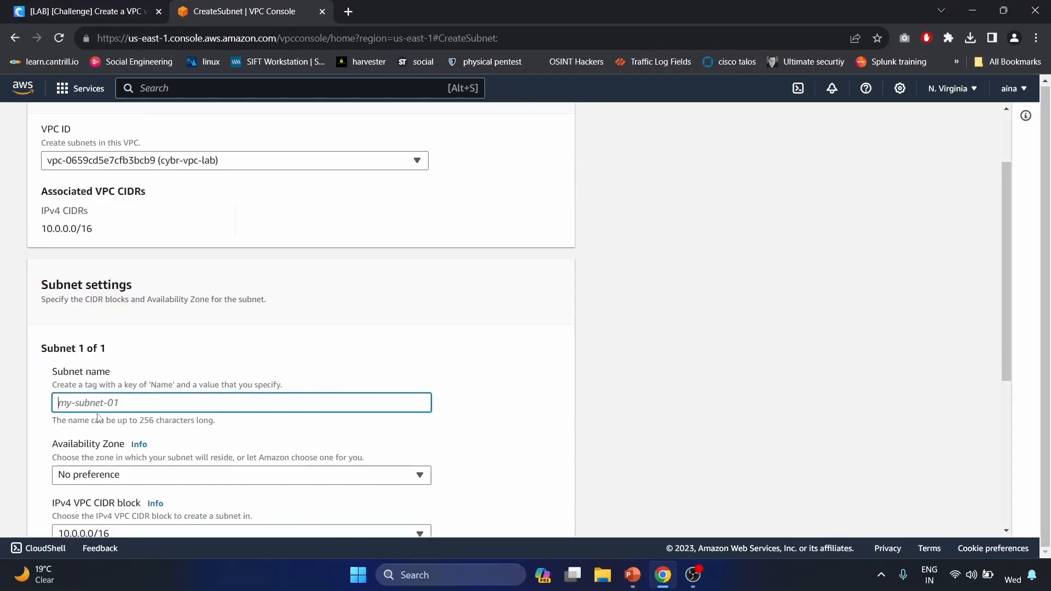
pyautogui.write('private-1a')
# - Put private-1a in us-east-1a with CIDR 10.0.3.0/24 and create it
pyautogui.scroll(-2, 109, 411)
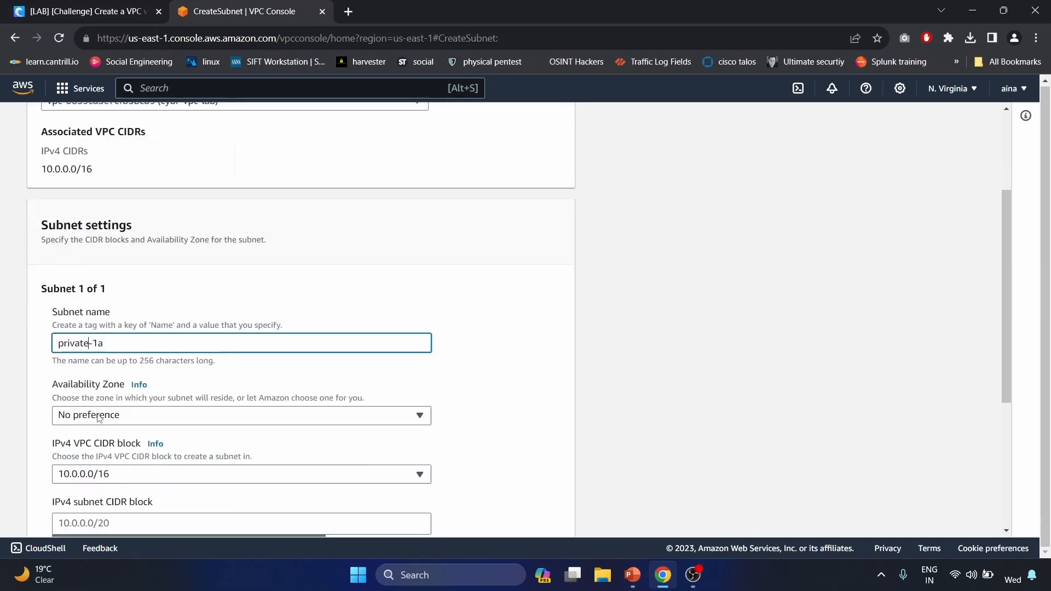
pyautogui.click(124, 403)
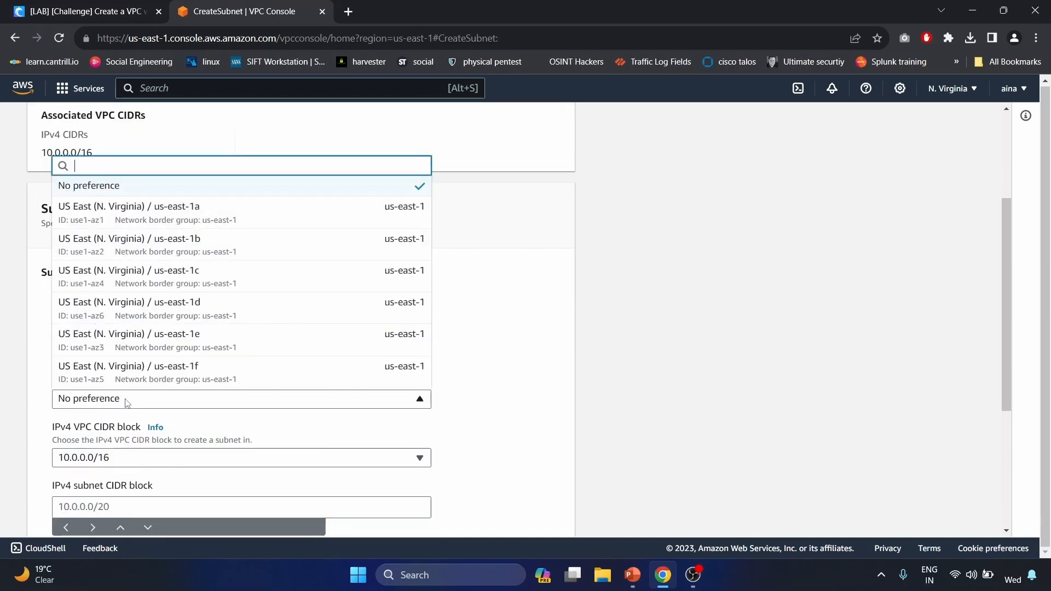
pyautogui.click(268, 219)
pyautogui.scroll(-2, 269, 214)
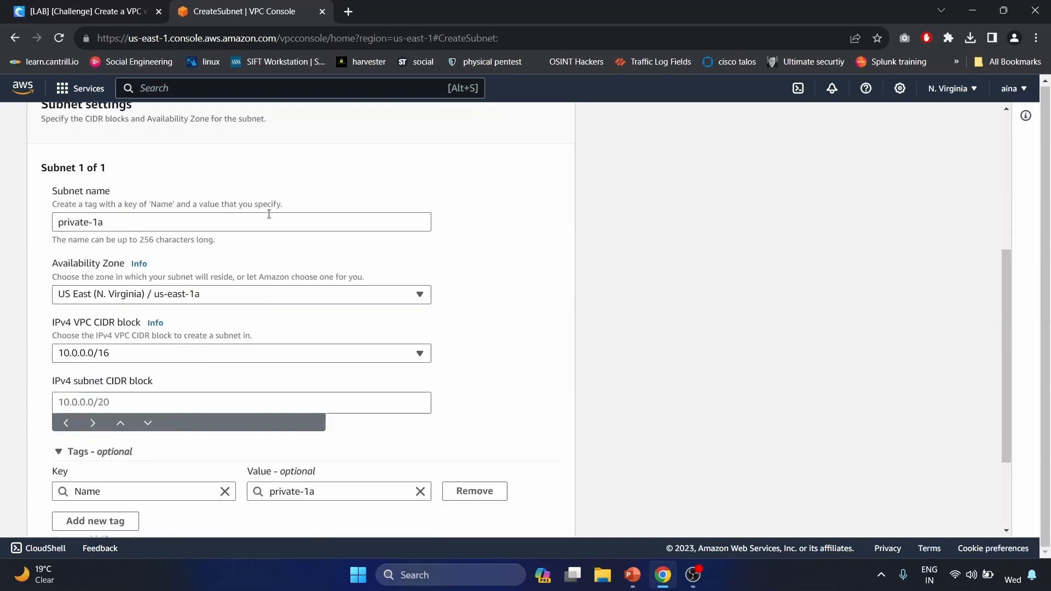
pyautogui.click(188, 399)
pyautogui.write('10.0.3.')
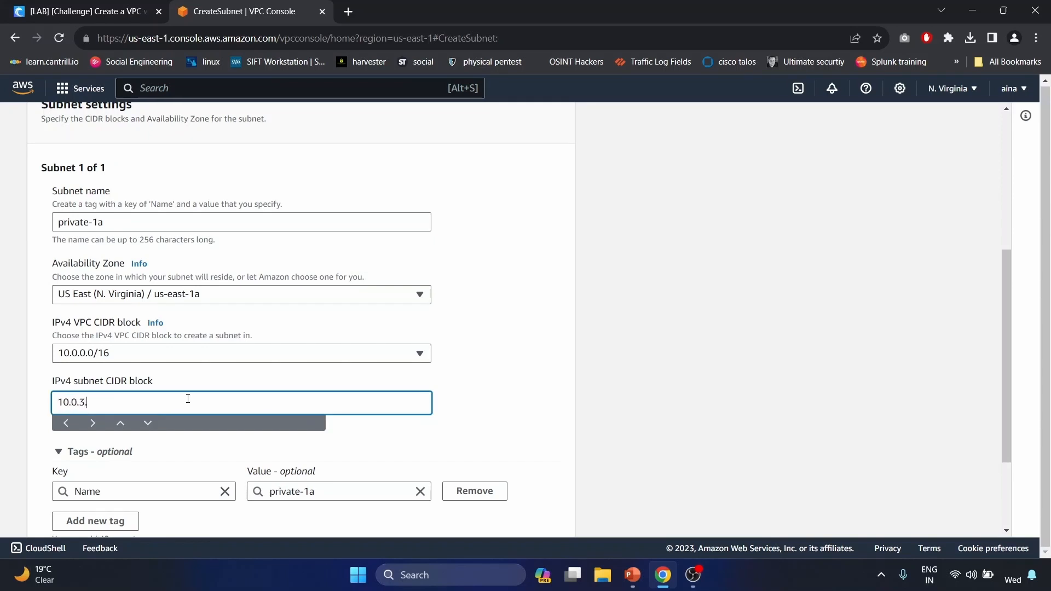
pyautogui.write('0/24')
pyautogui.scroll(-3, 188, 399)
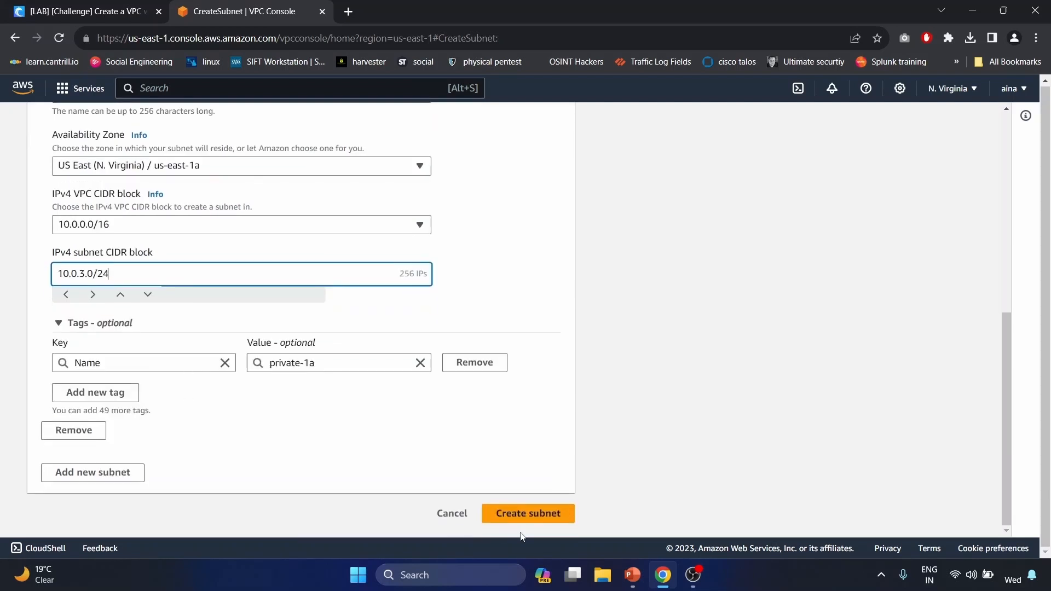
pyautogui.click(544, 513)
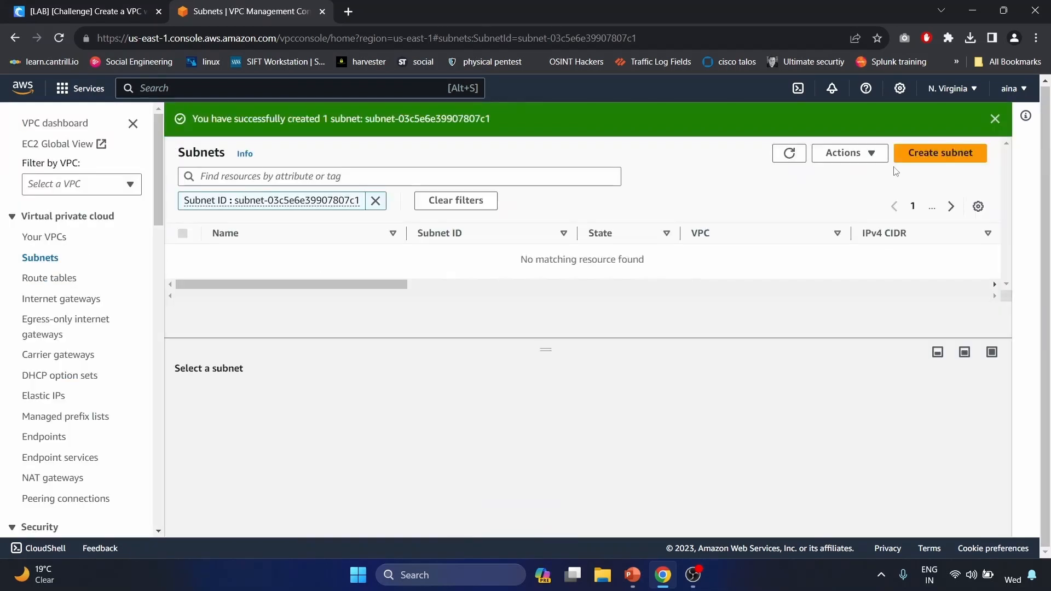
# - Start a fourth subnet in cybr-vpc-lab named private-1b
pyautogui.click(948, 158)
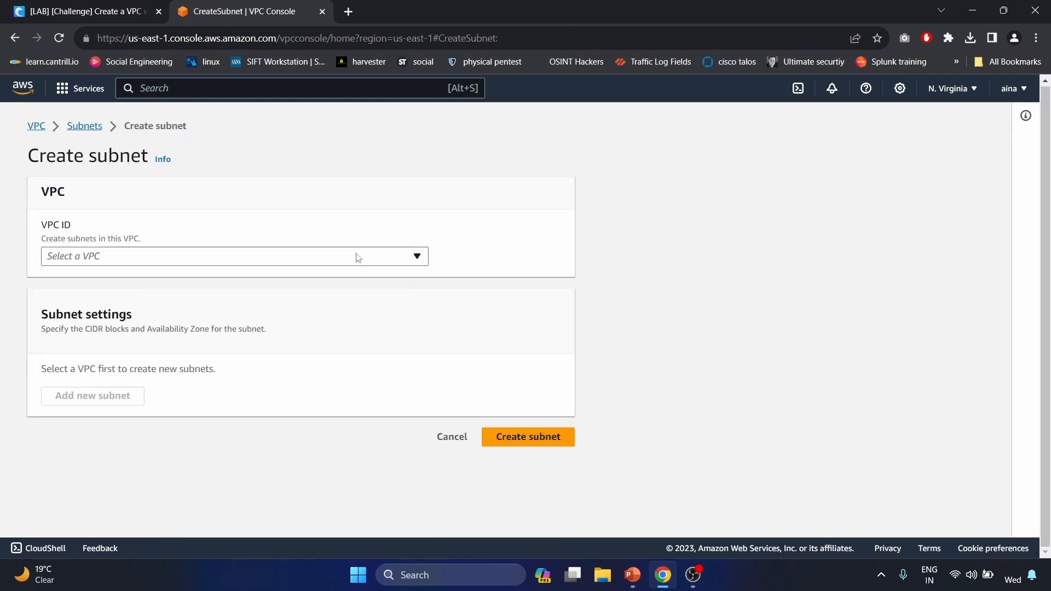
pyautogui.click(358, 258)
pyautogui.click(275, 298)
pyautogui.scroll(-1, 275, 298)
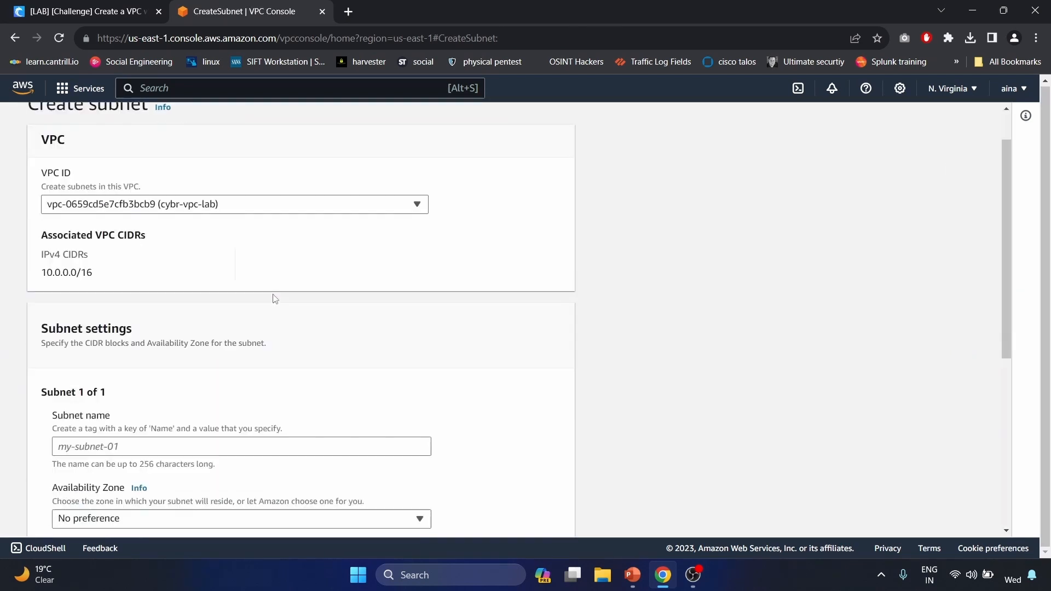
pyautogui.click(138, 443)
pyautogui.write('private-1a')
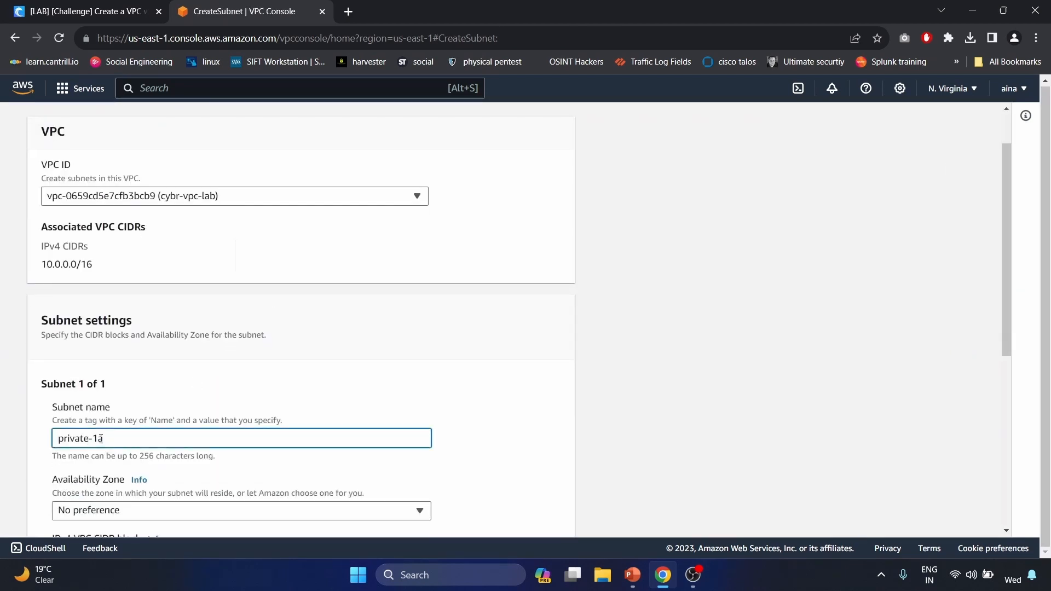
pyautogui.press('BackSpace')
pyautogui.write('b')
# - Put private-1b in us-east-1b with CIDR 10.0.4.0/24 and create it
pyautogui.scroll(-2, 110, 438)
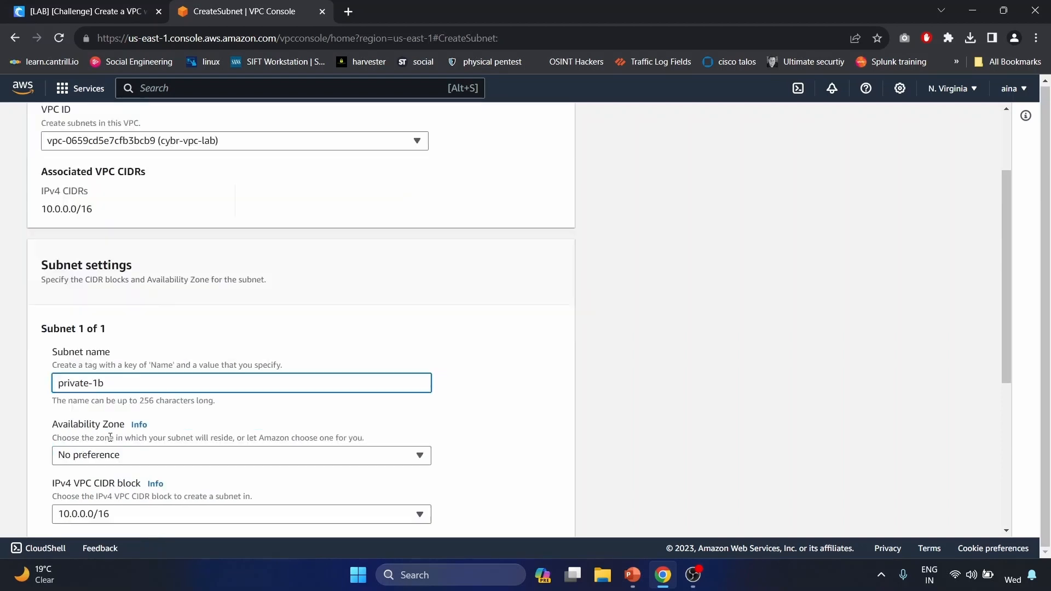
pyautogui.click(214, 376)
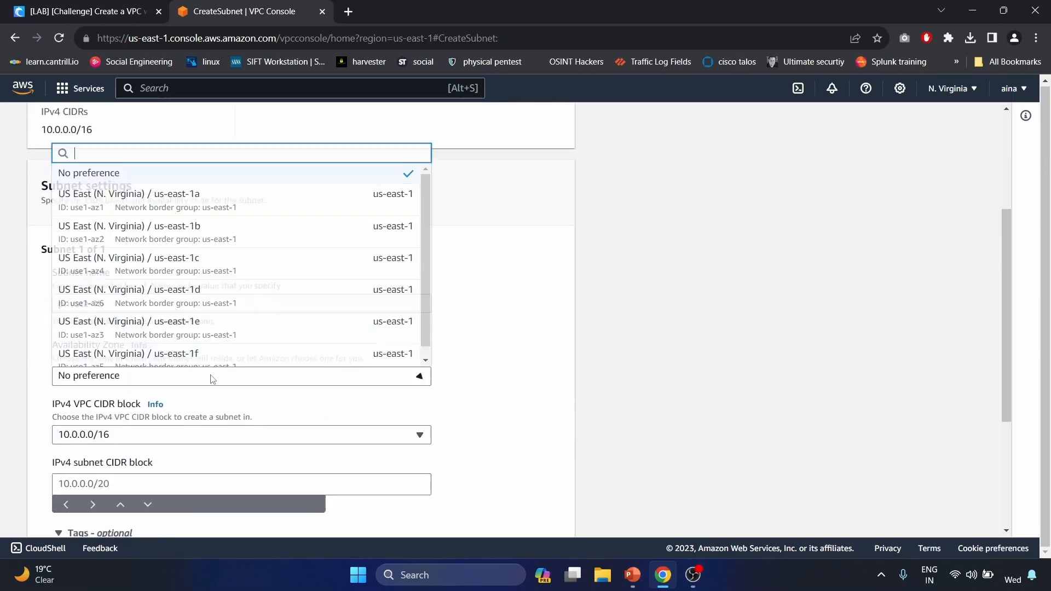
pyautogui.click(281, 229)
pyautogui.scroll(-2, 279, 228)
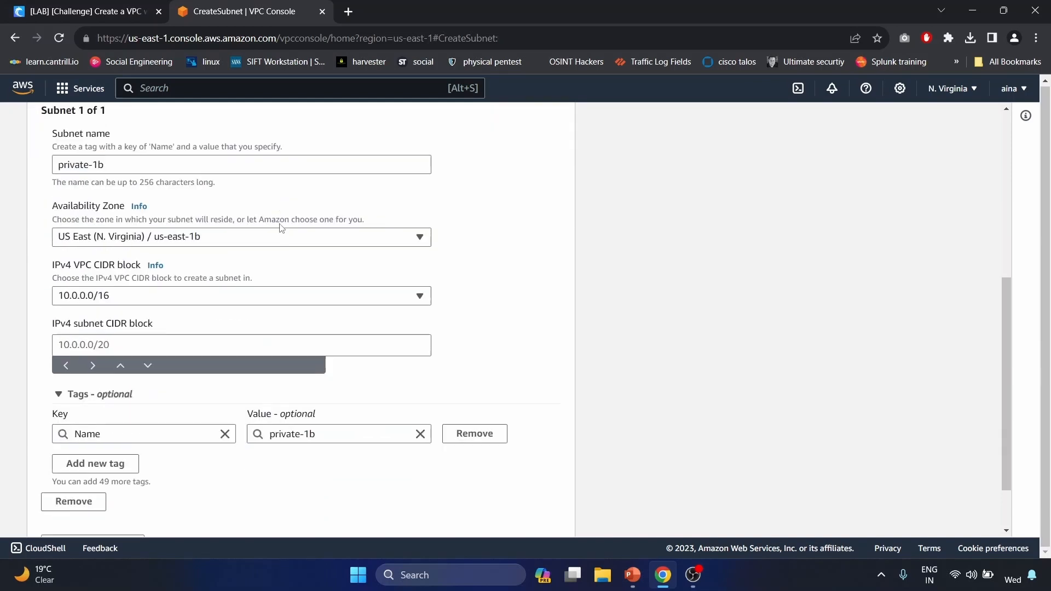
pyautogui.click(172, 346)
pyautogui.write('10.0.4.0/24')
pyautogui.scroll(-1, 172, 347)
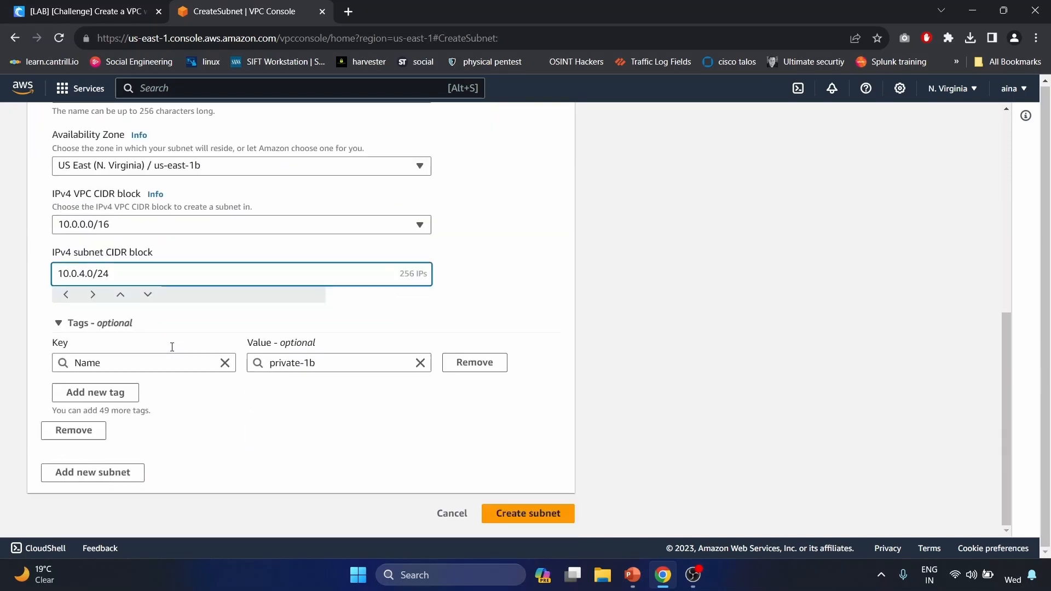
pyautogui.click(500, 515)
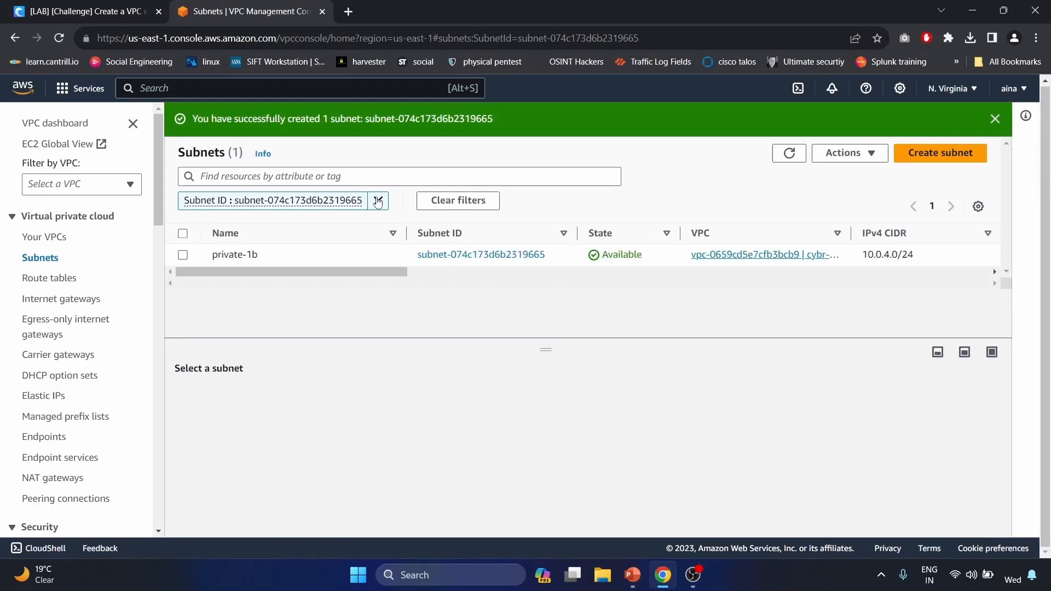
# - Clear the Subnet ID filter to list all four subnets
pyautogui.click(378, 200)
pyautogui.scroll(-3, 335, 285)
pyautogui.scroll(-1, 335, 285)
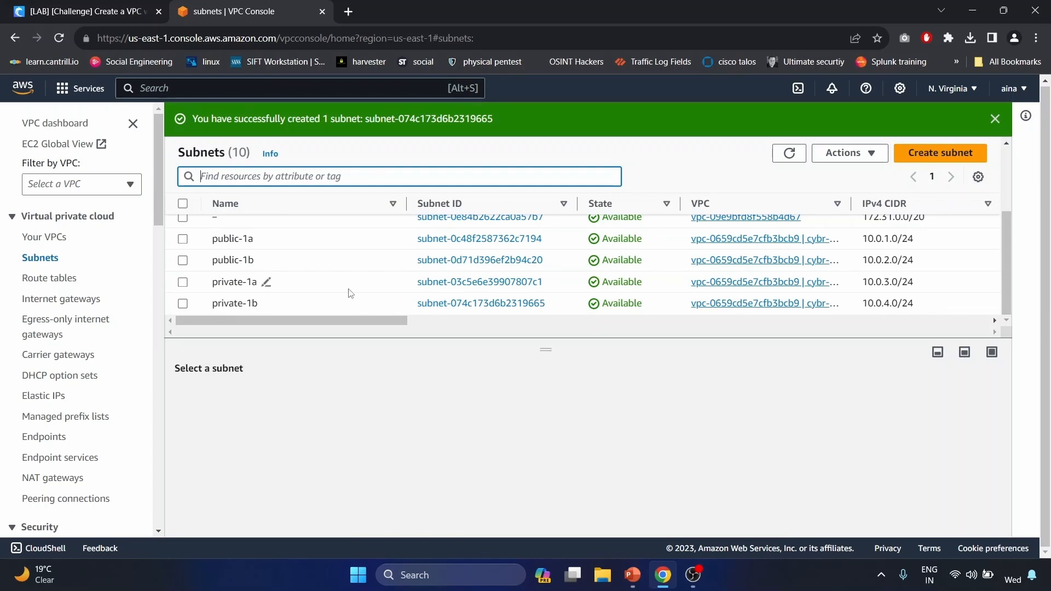
pyautogui.scroll(2, 347, 294)
pyautogui.scroll(-1, 350, 294)
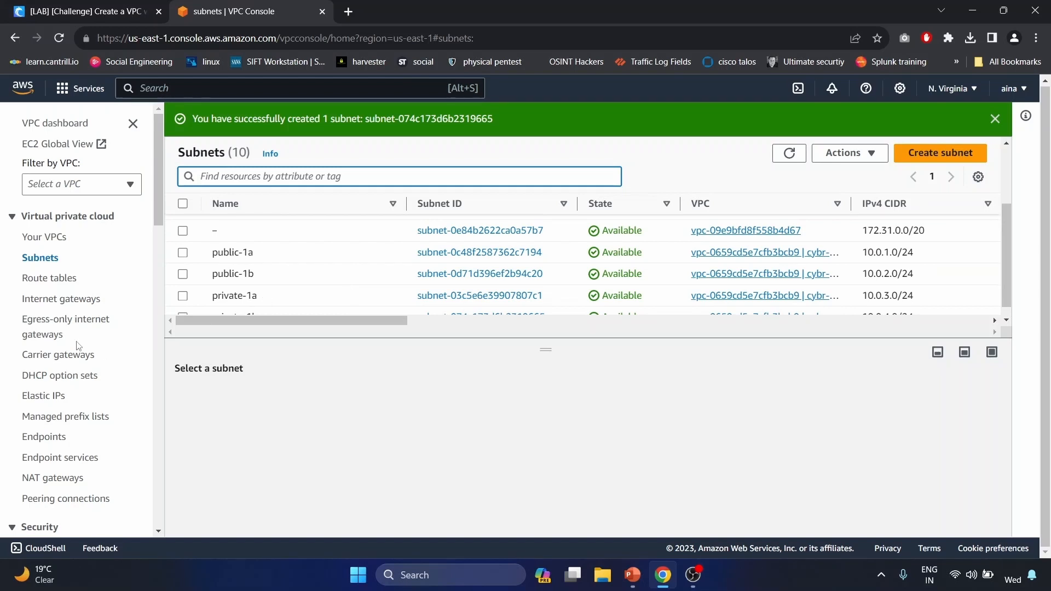
# - Create an internet gateway named IGW
pyautogui.click(58, 298)
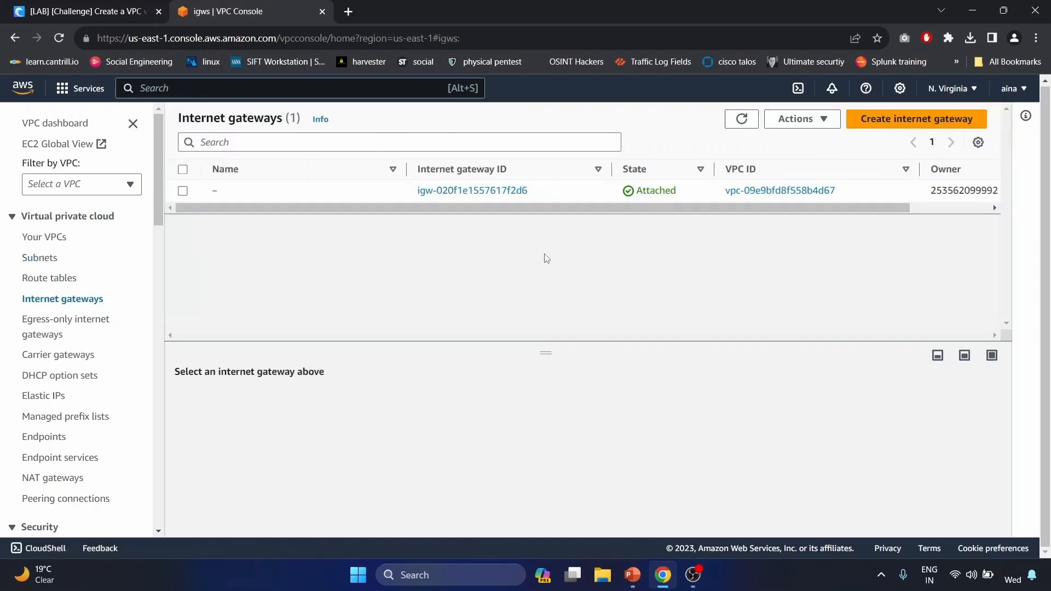
pyautogui.click(935, 122)
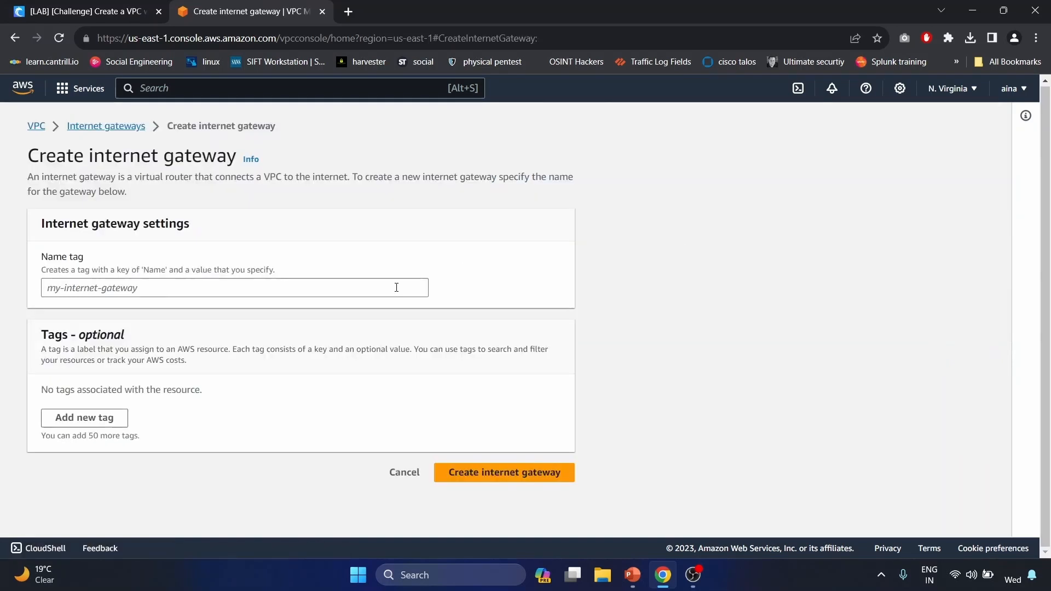
pyautogui.click(397, 287)
pyautogui.write('IGW')
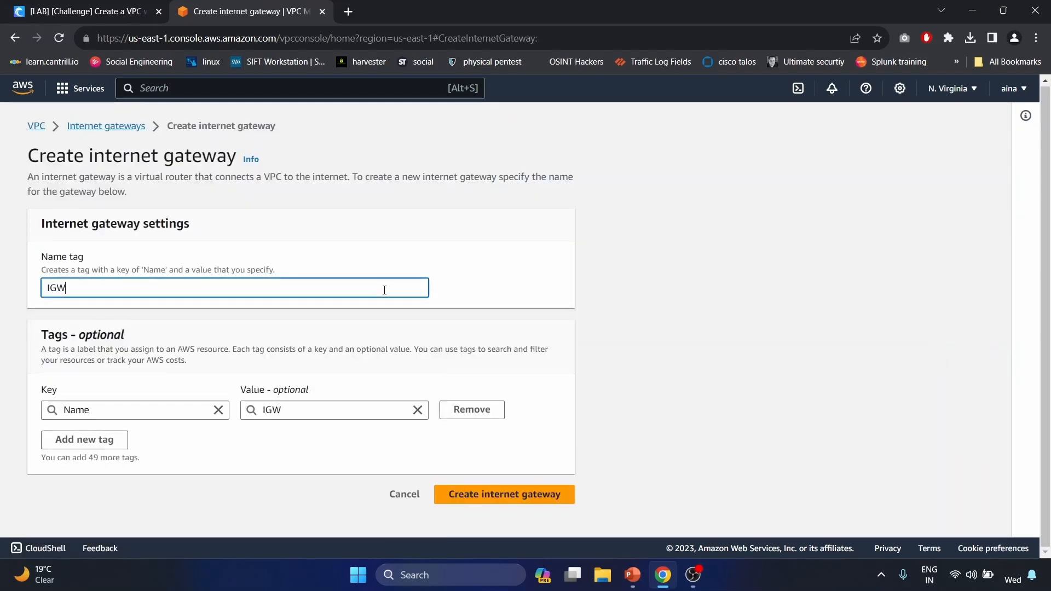
pyautogui.click(489, 496)
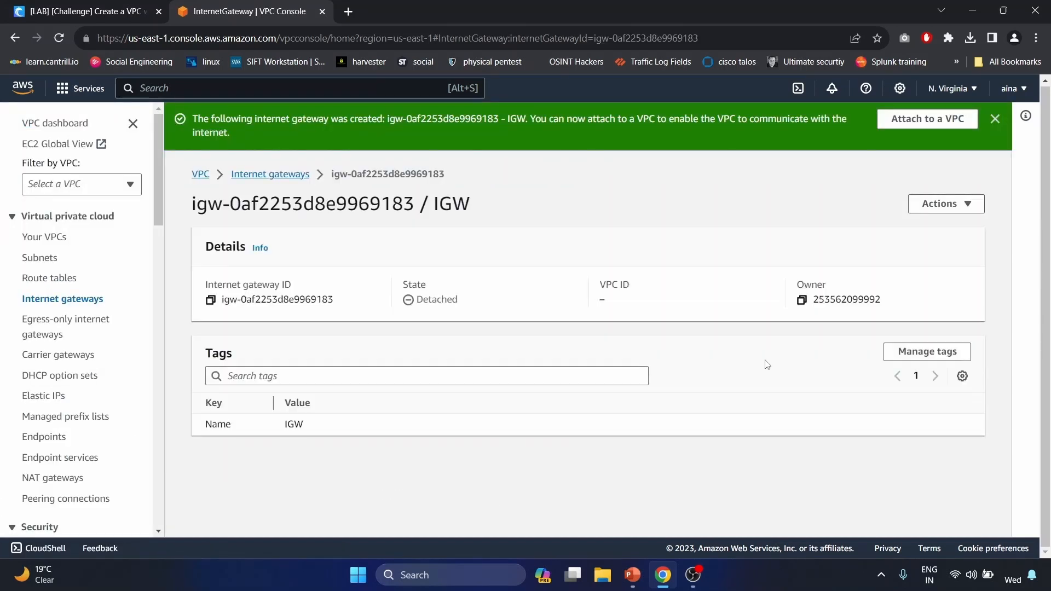
# - Attach IGW to the cybr-vpc-lab VPC
pyautogui.doubleClick(437, 305)
pyautogui.click(967, 205)
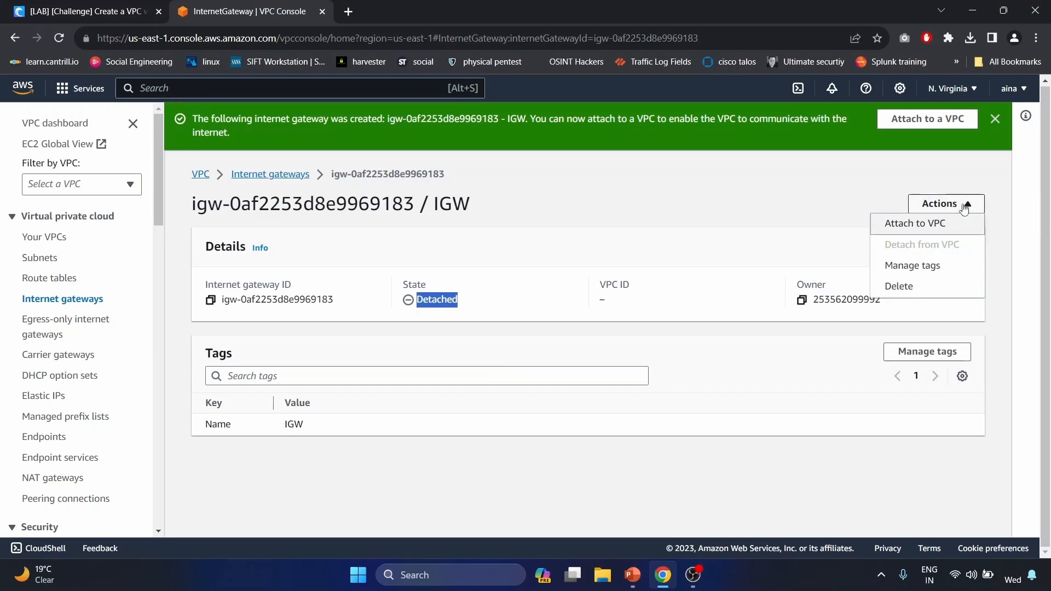
pyautogui.click(940, 223)
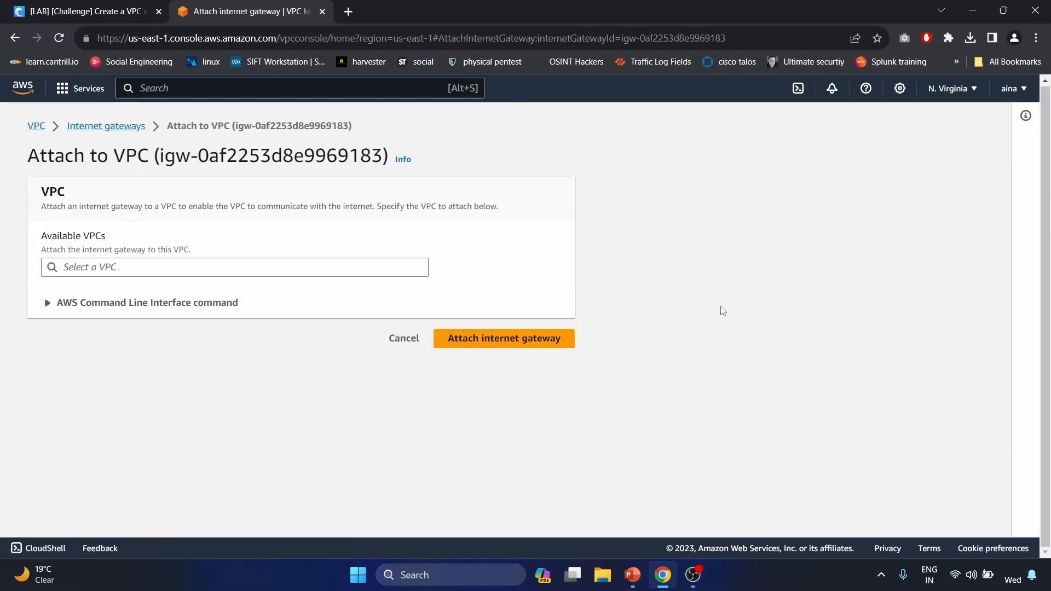
pyautogui.click(363, 272)
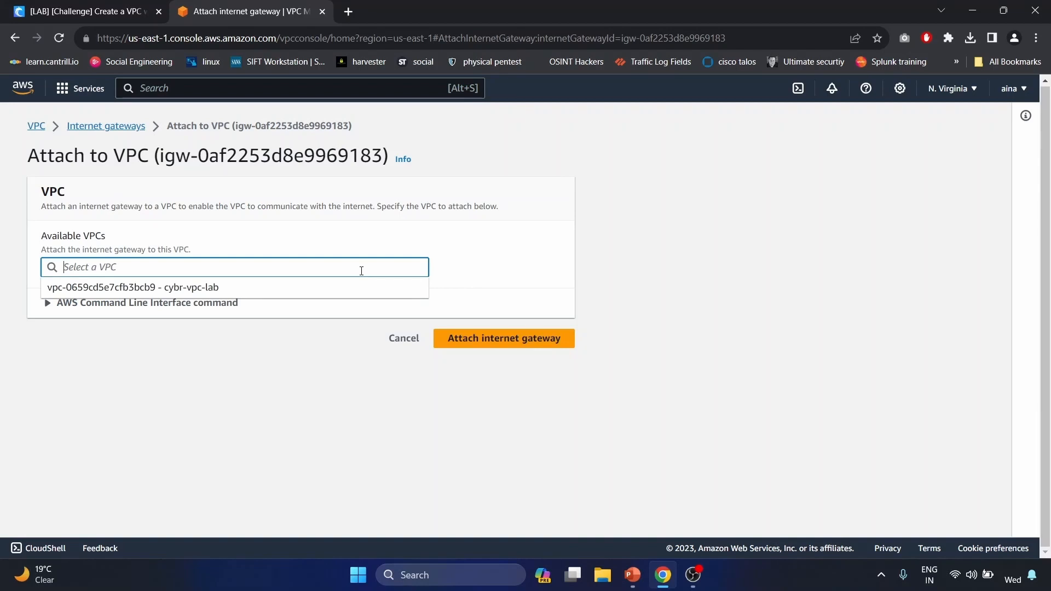
pyautogui.click(224, 289)
pyautogui.click(523, 346)
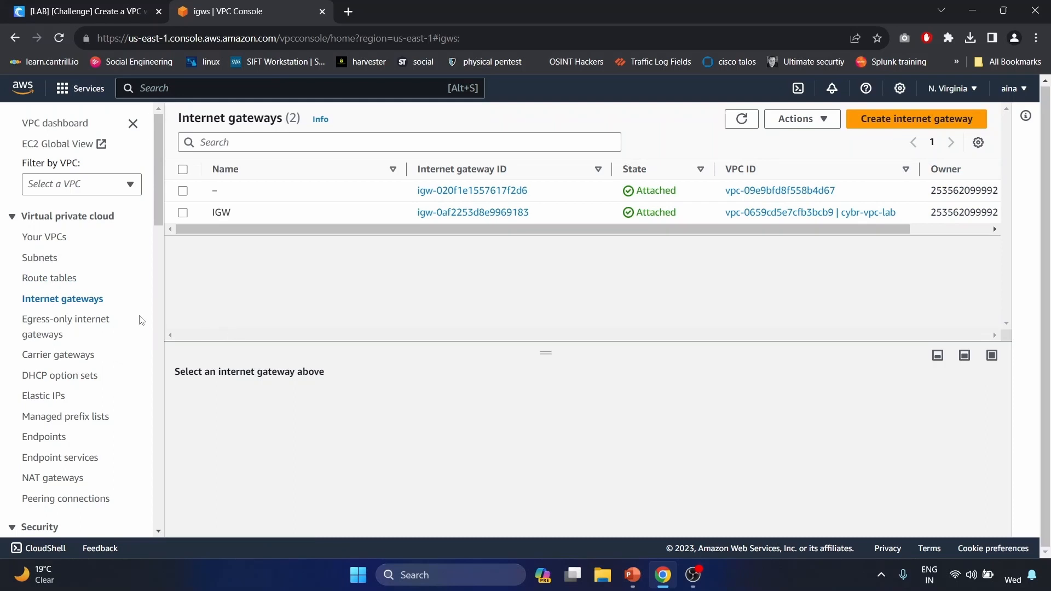
# - Create route table Public-RT in the cybr-vpc-lab VPC
pyautogui.click(68, 278)
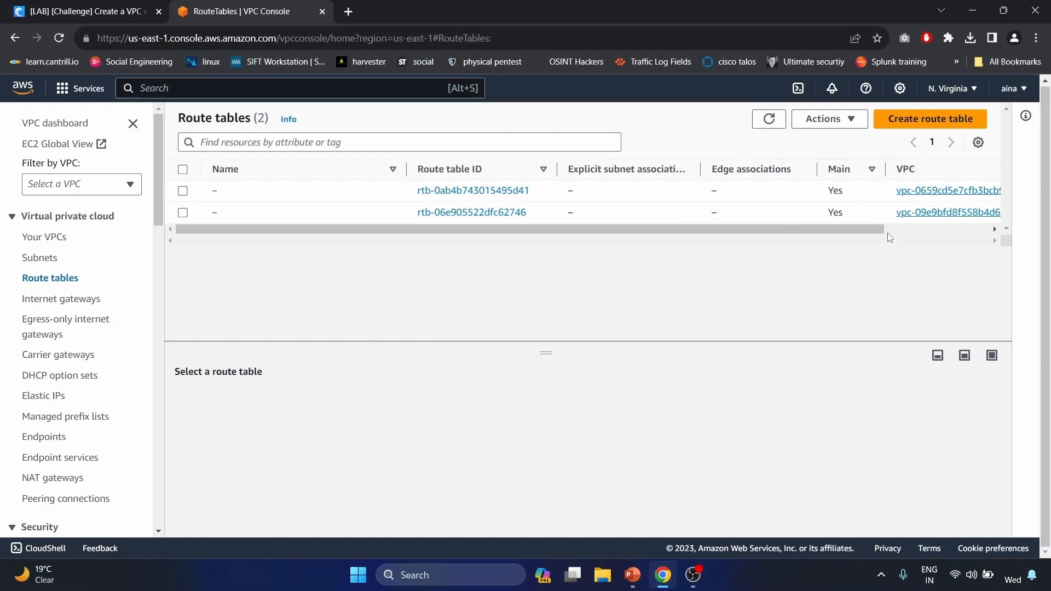
pyautogui.moveTo(883, 236); pyautogui.dragTo(993, 225)
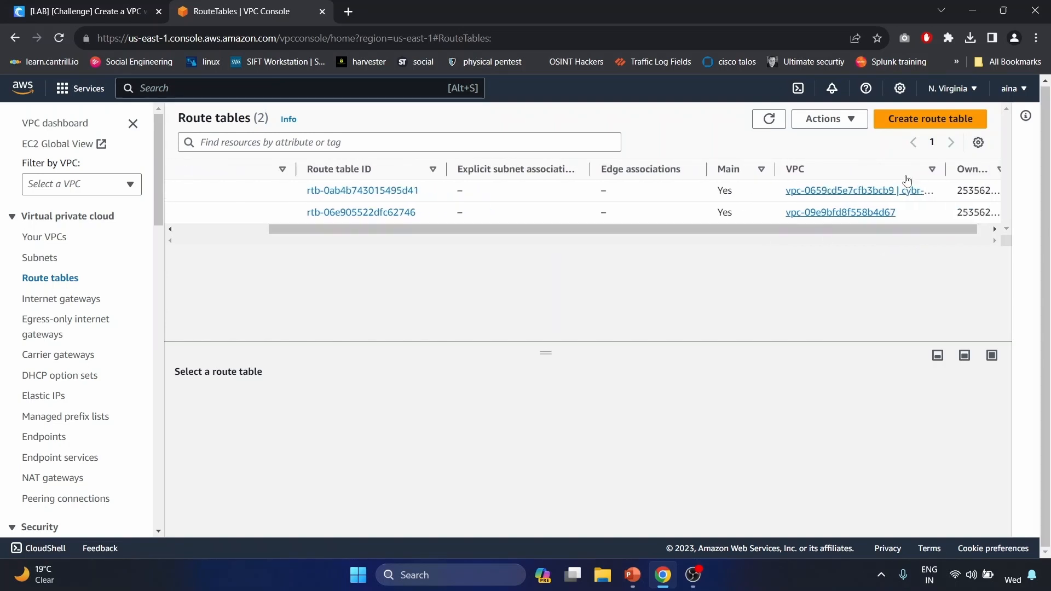
pyautogui.moveTo(940, 180); pyautogui.dragTo(990, 181)
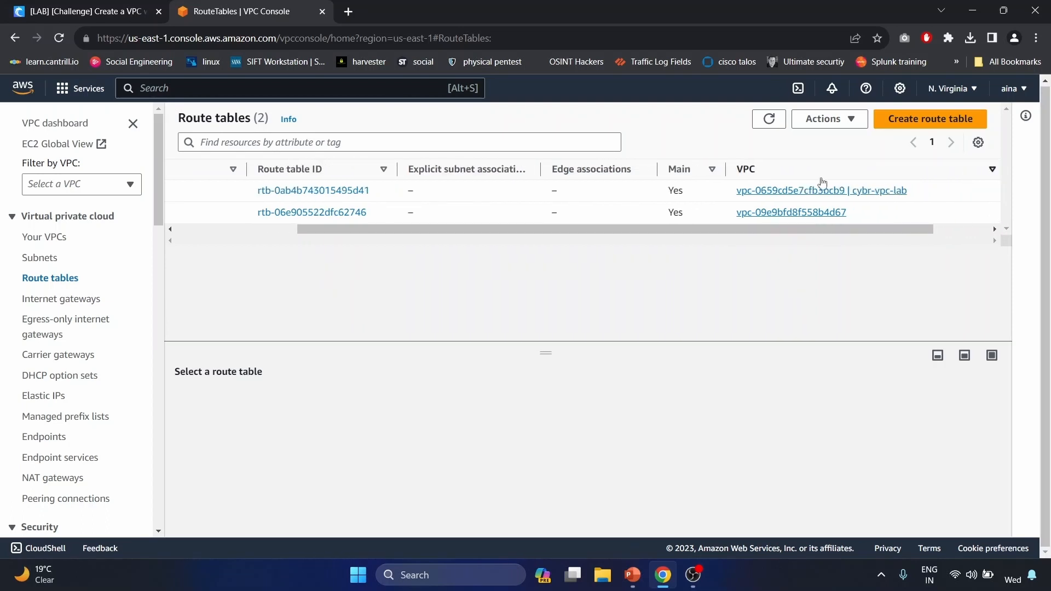
pyautogui.click(947, 120)
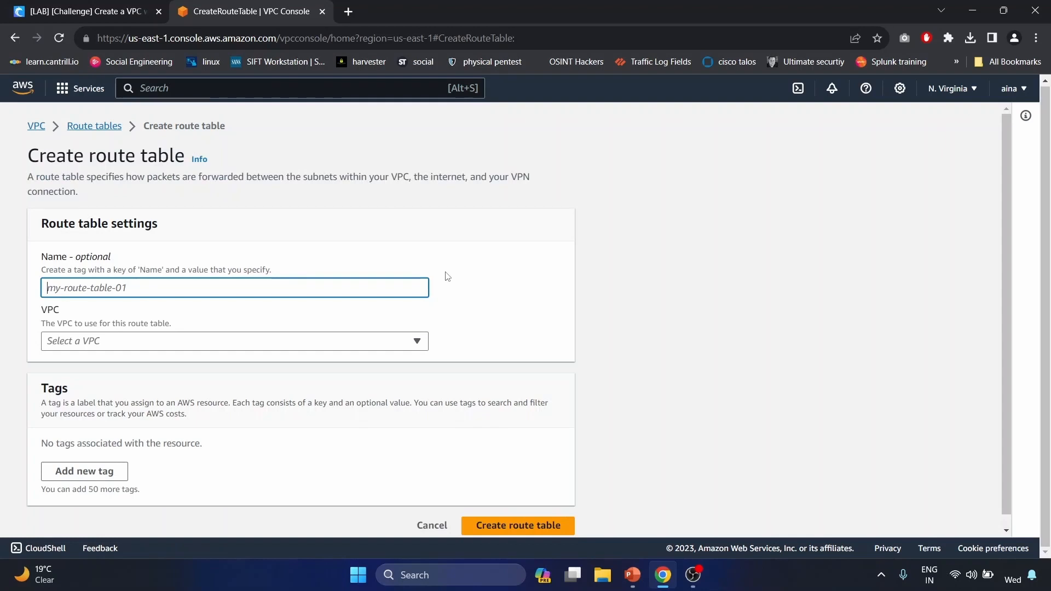
pyautogui.click(346, 277)
pyautogui.click(318, 288)
pyautogui.write('Public')
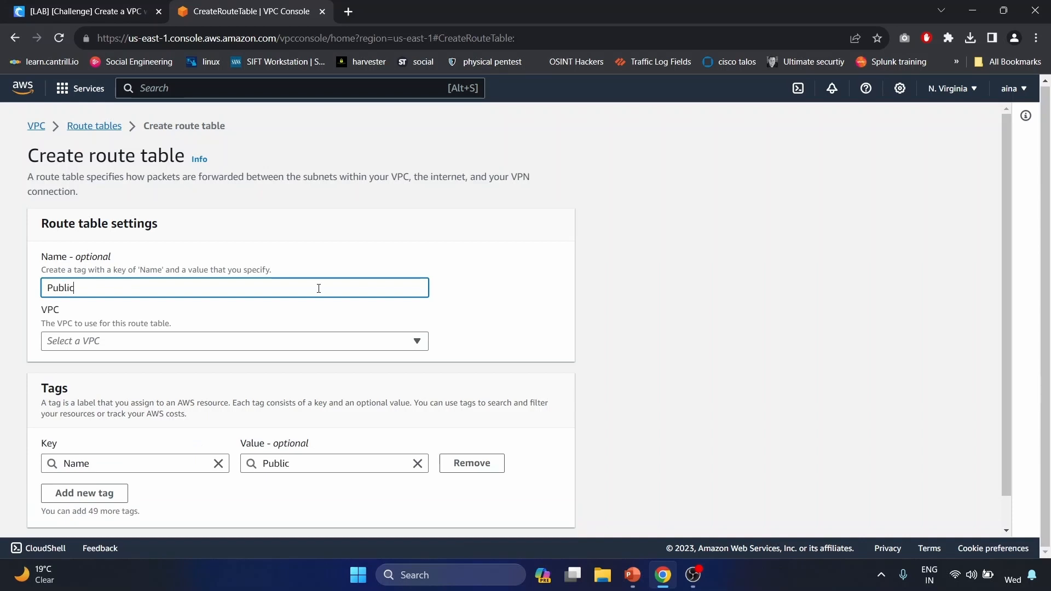
pyautogui.write('-RT')
pyautogui.click(298, 340)
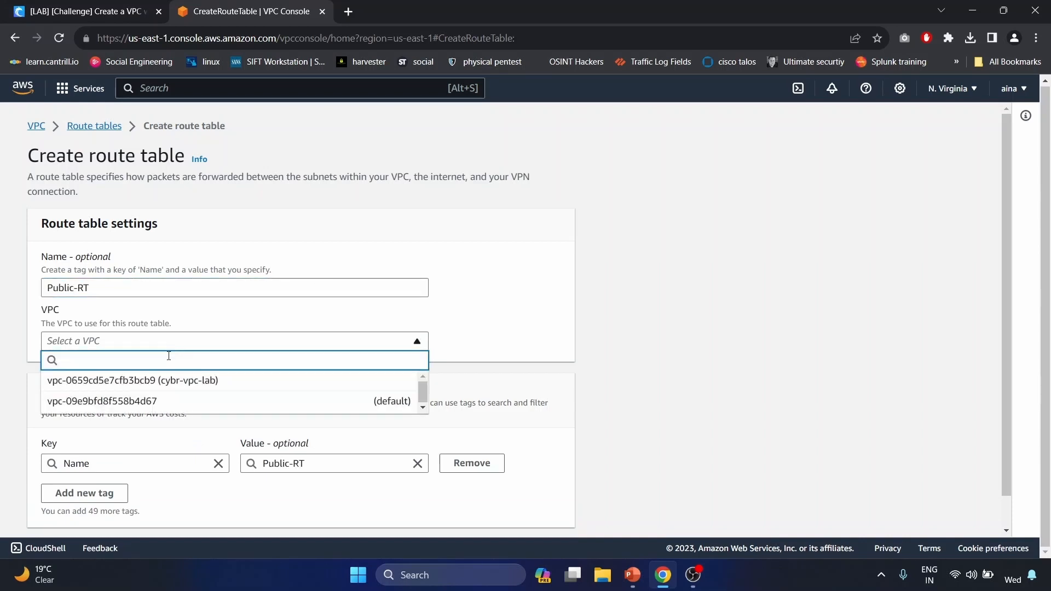
pyautogui.click(167, 387)
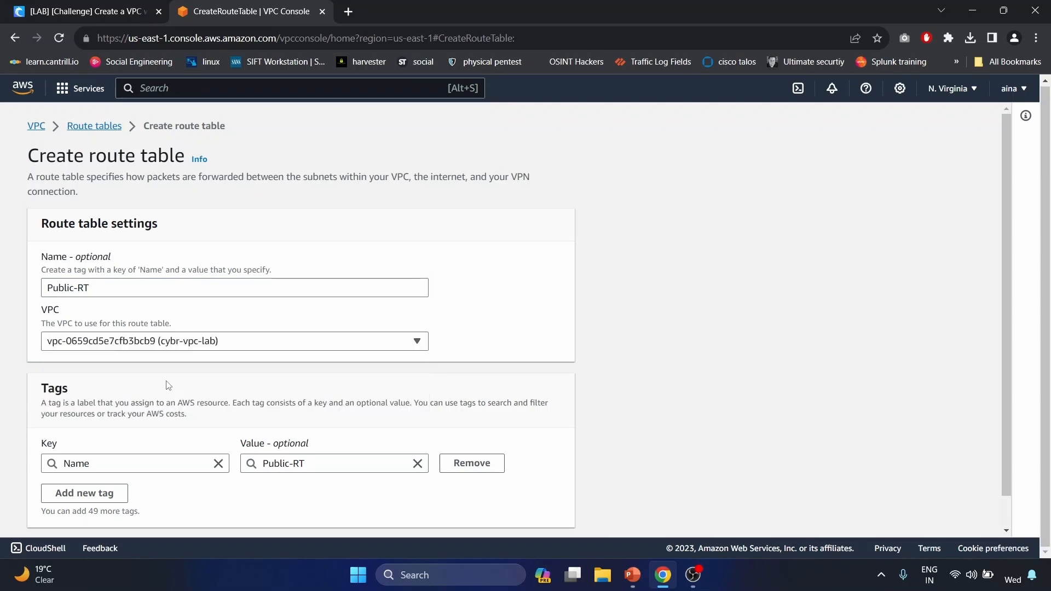
pyautogui.scroll(-1, 167, 386)
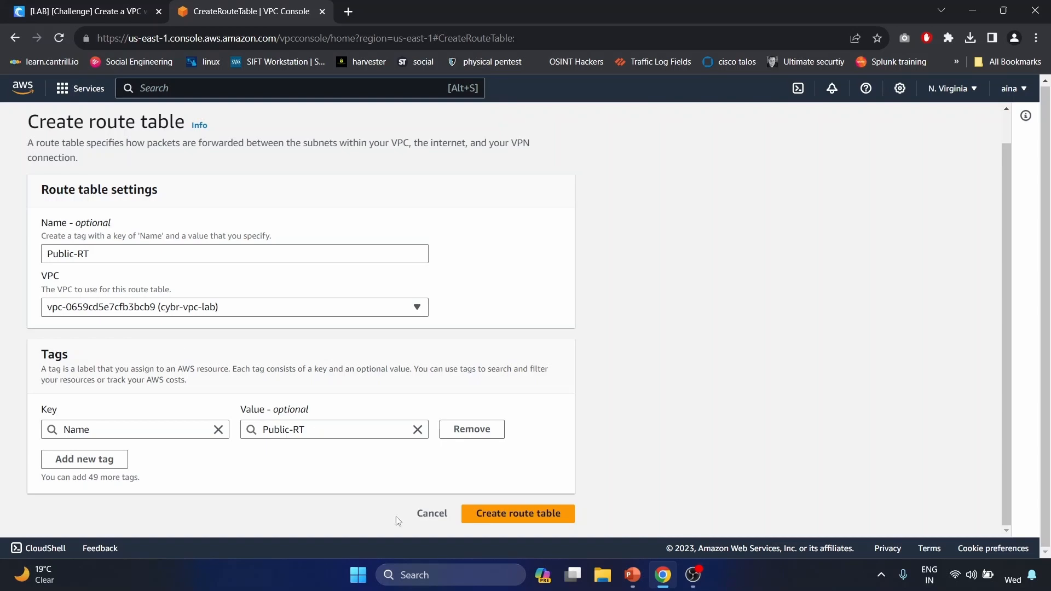
pyautogui.click(530, 515)
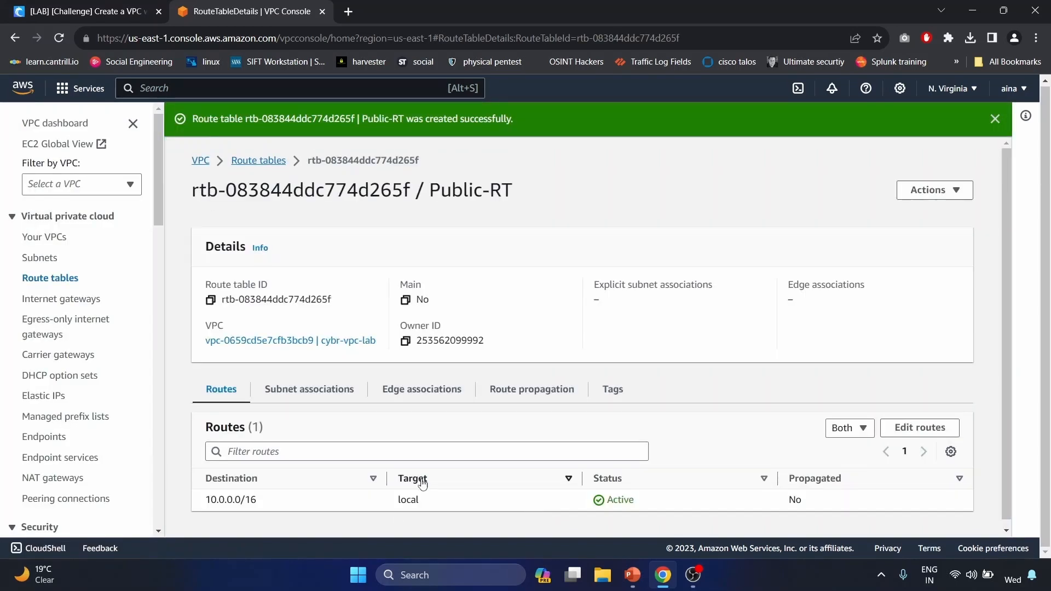
# - Create a second route table, Private_RT, and return to the route tables list
pyautogui.click(268, 161)
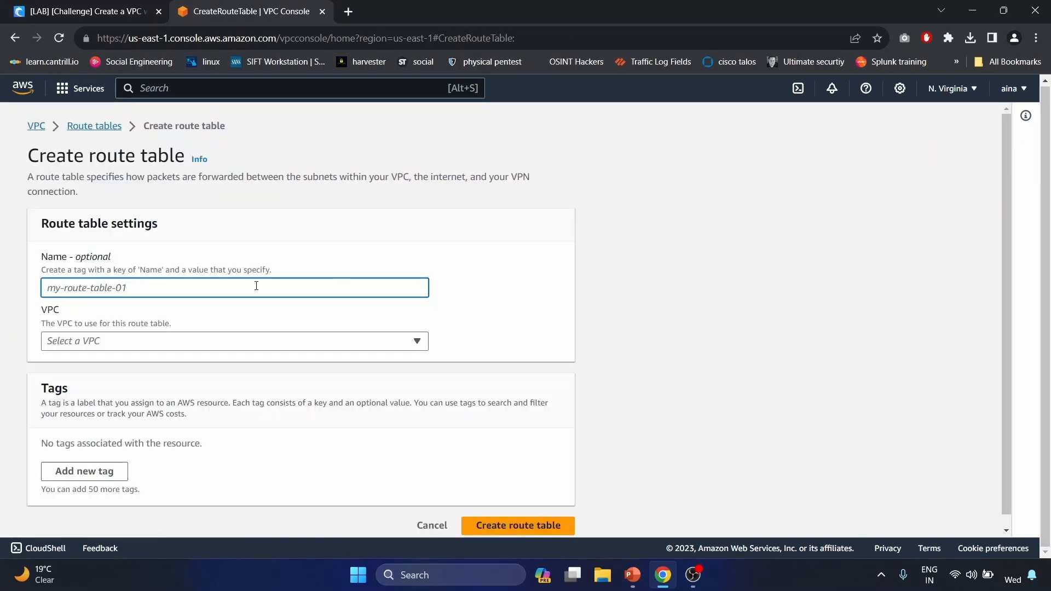
pyautogui.write('Private')
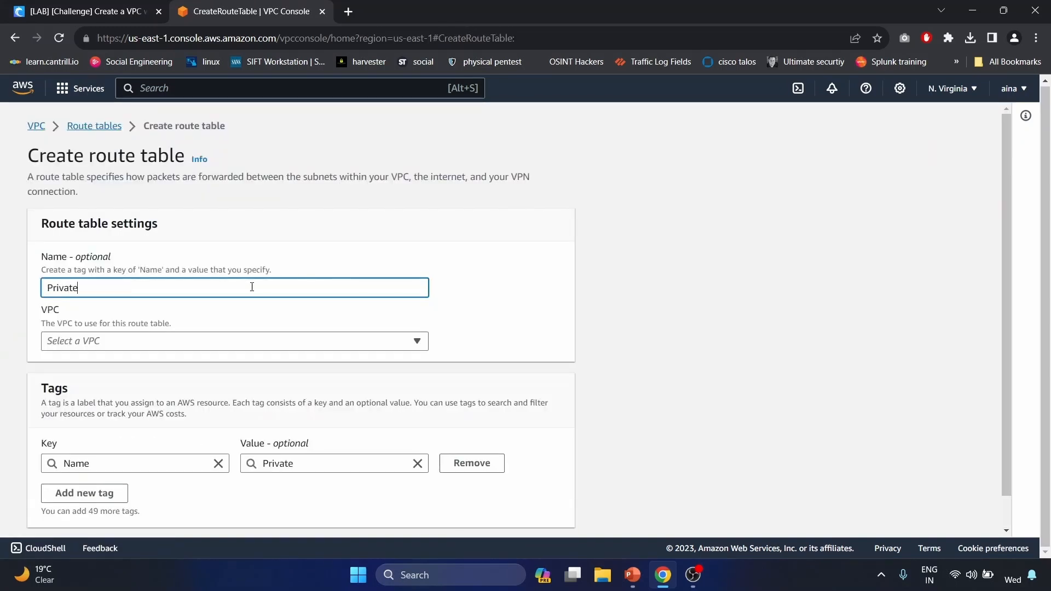
pyautogui.write('_RT')
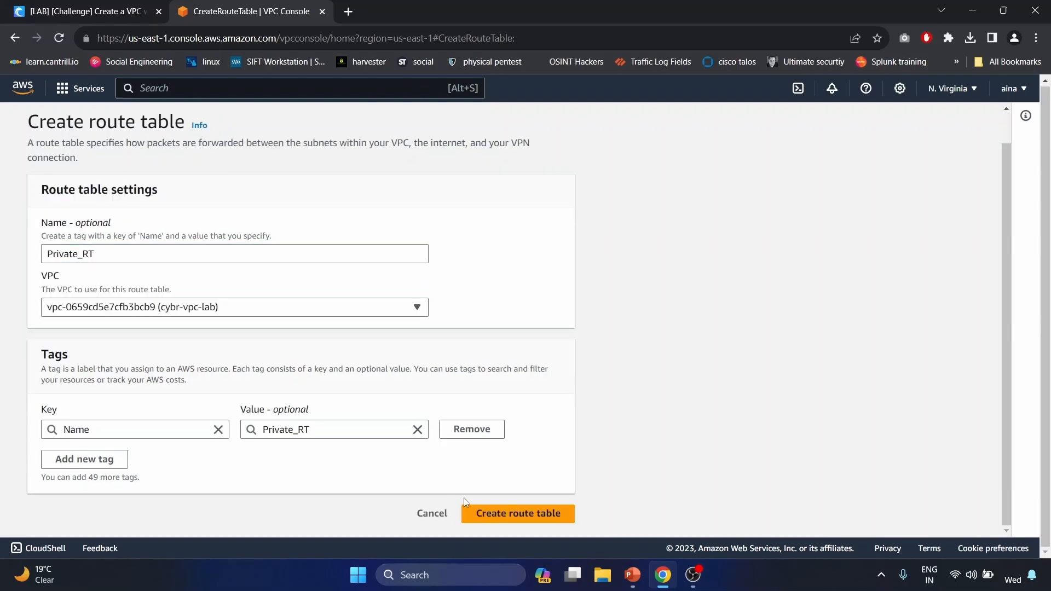
pyautogui.click(551, 515)
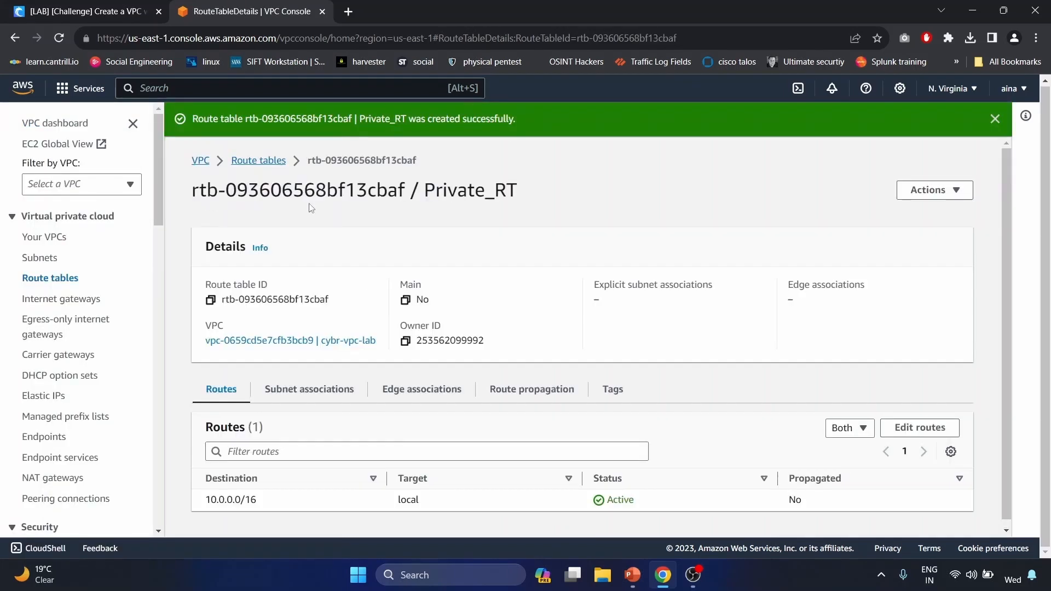
pyautogui.click(259, 160)
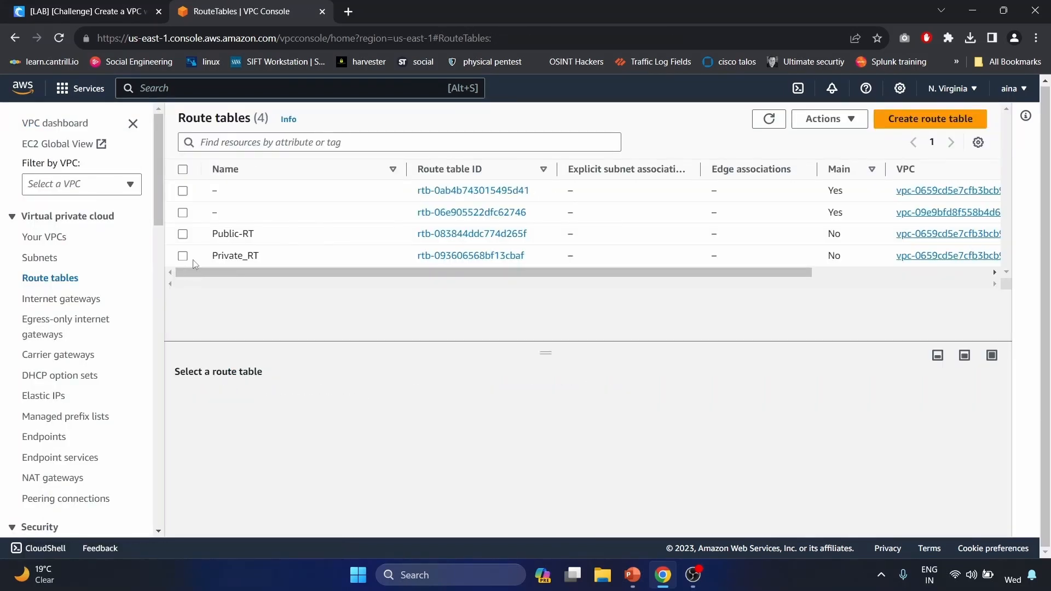
# - Add a Public-RT route for 0.0.0.0/0 targeting internet gateway igw-0af2253d8e9969183 and save
pyautogui.click(183, 234)
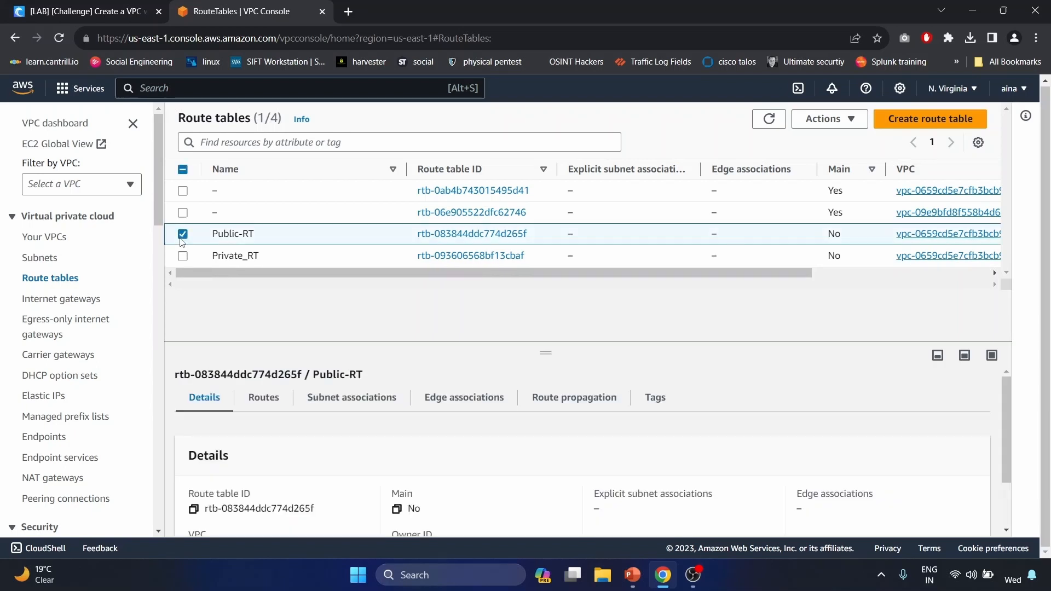
pyautogui.click(268, 402)
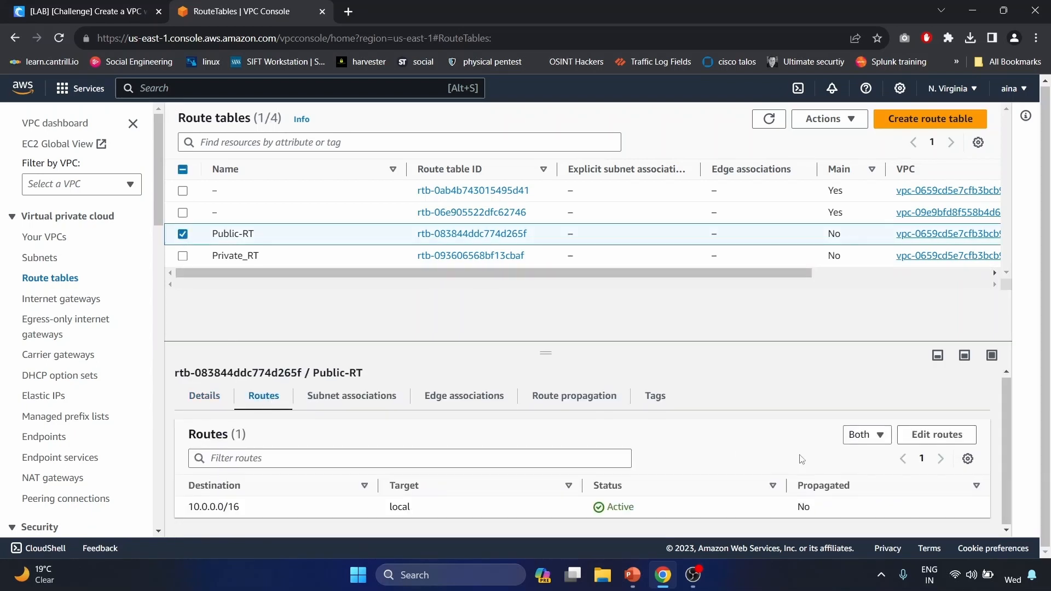
pyautogui.click(952, 442)
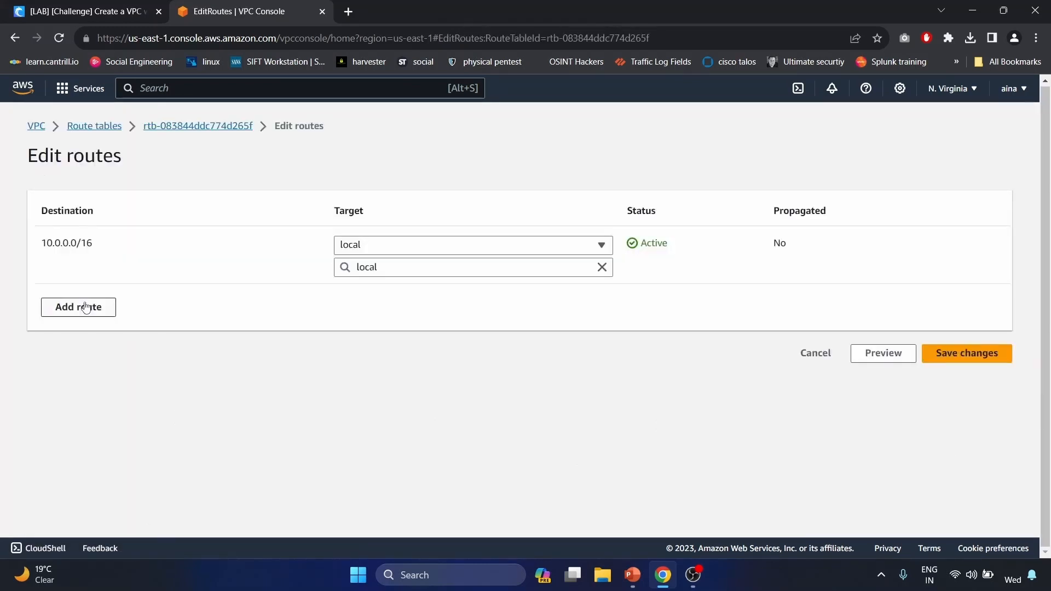
pyautogui.click(86, 305)
pyautogui.click(86, 303)
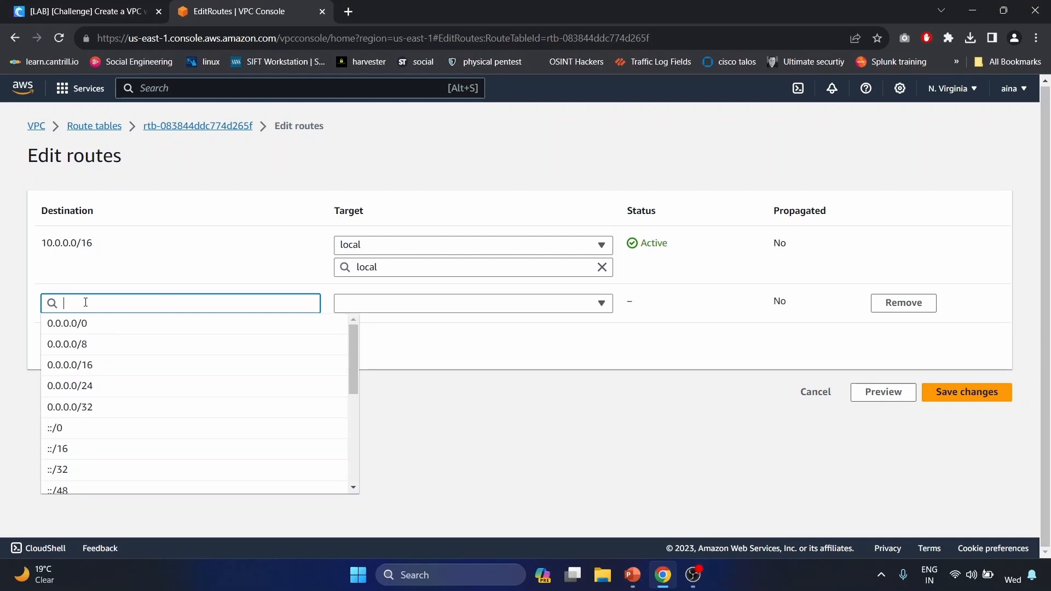
pyautogui.click(78, 327)
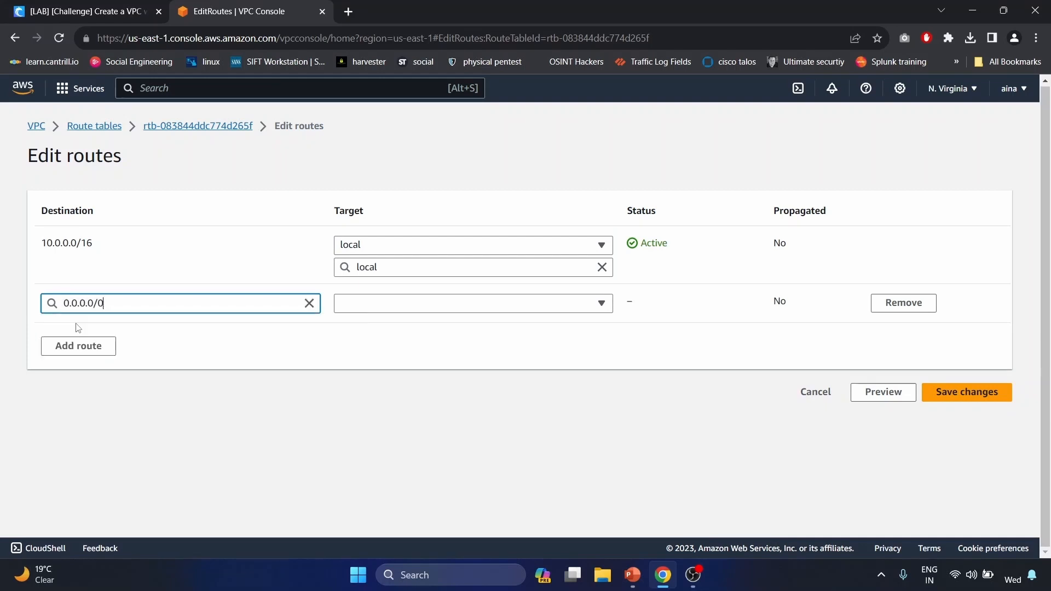
pyautogui.click(375, 307)
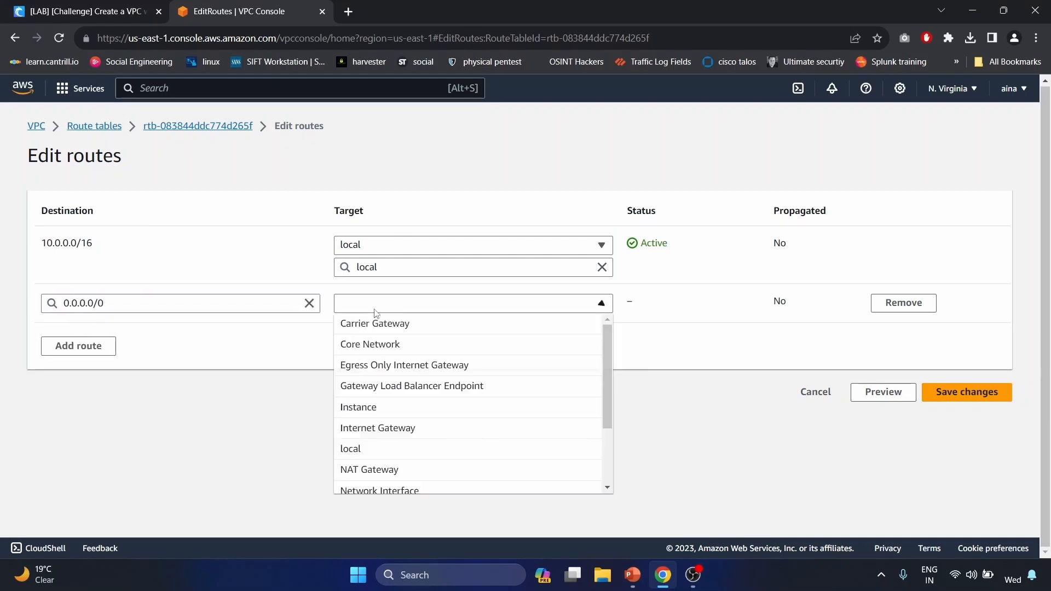
pyautogui.click(389, 428)
pyautogui.click(411, 326)
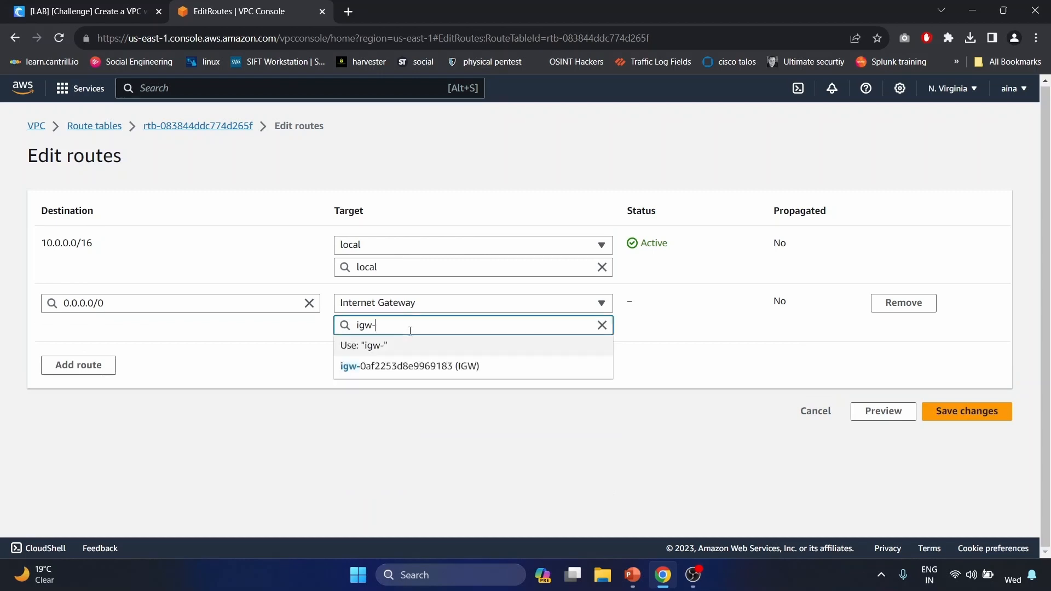
pyautogui.click(412, 376)
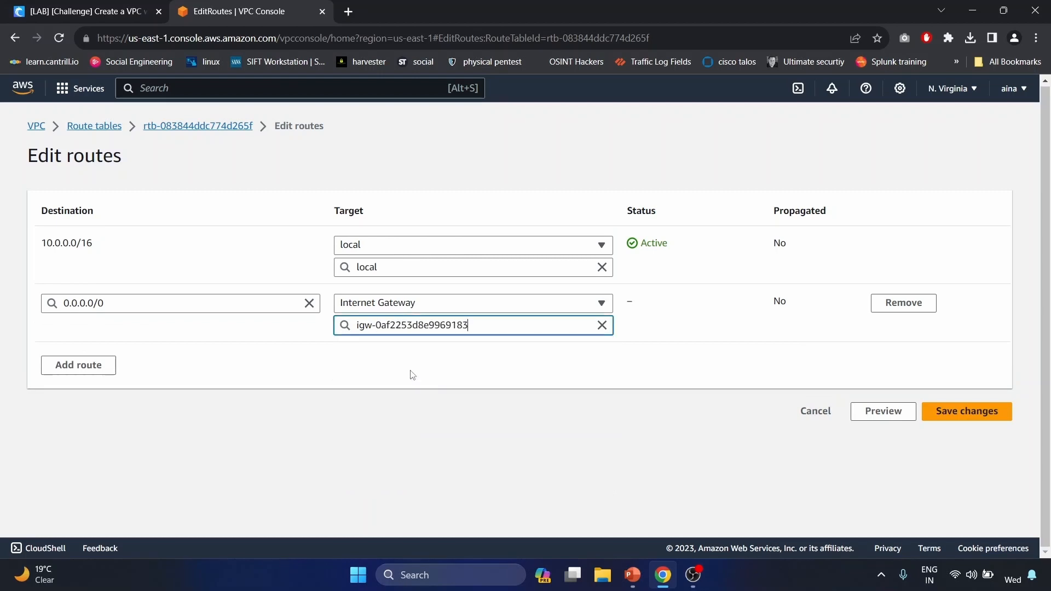
pyautogui.click(985, 411)
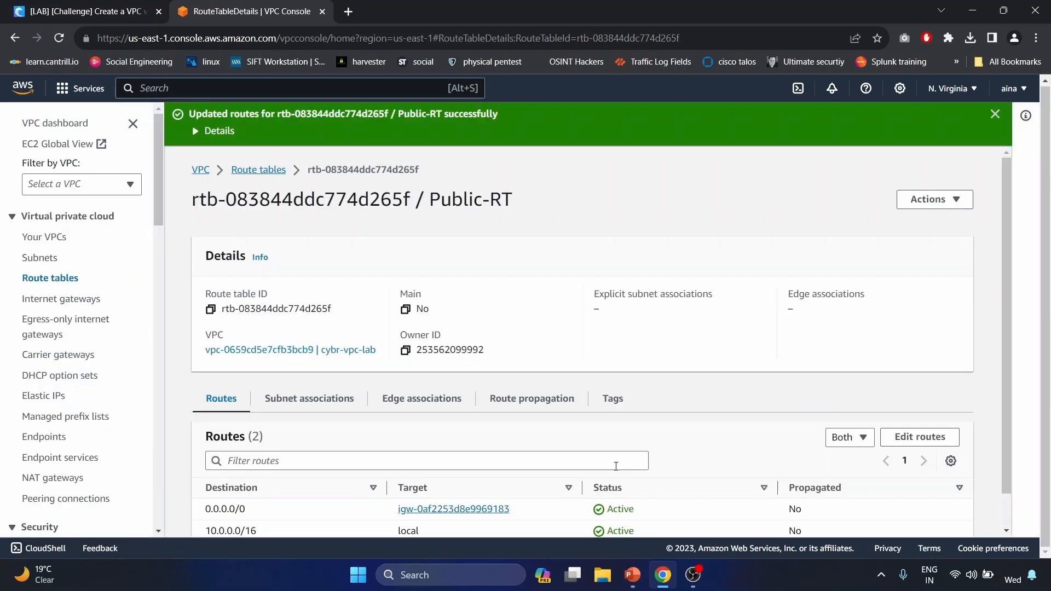
pyautogui.scroll(-1, 422, 463)
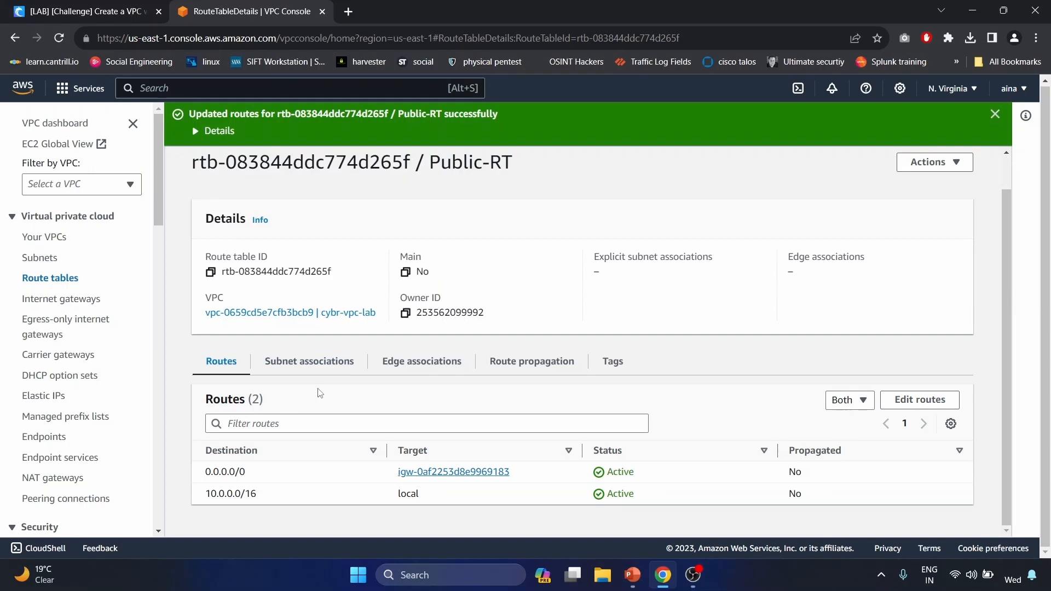
# - Associate subnets public-1b and public-1a with Public-RT
pyautogui.click(319, 369)
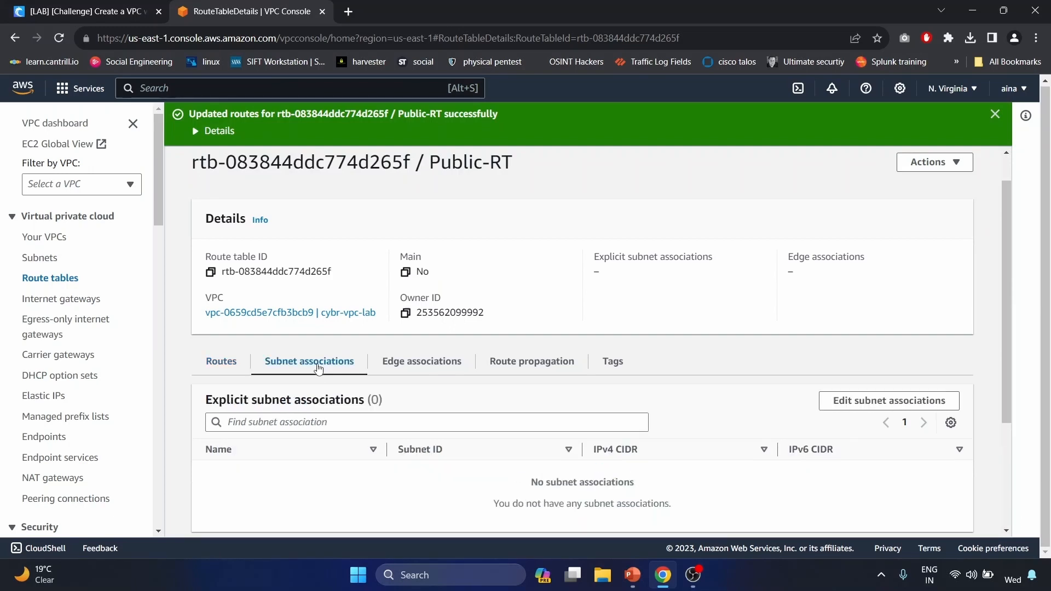
pyautogui.click(913, 401)
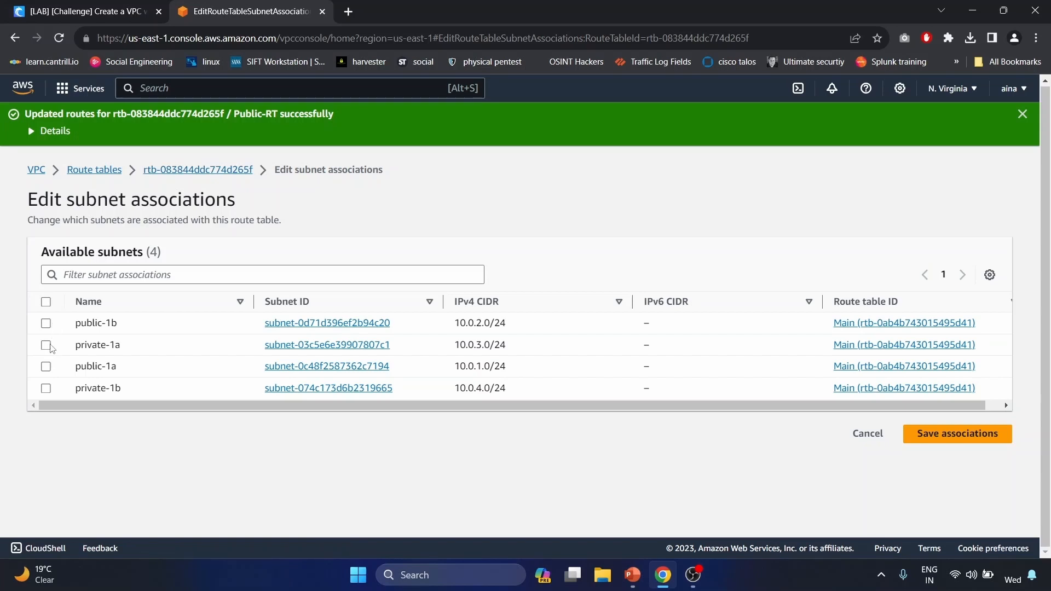
pyautogui.click(46, 324)
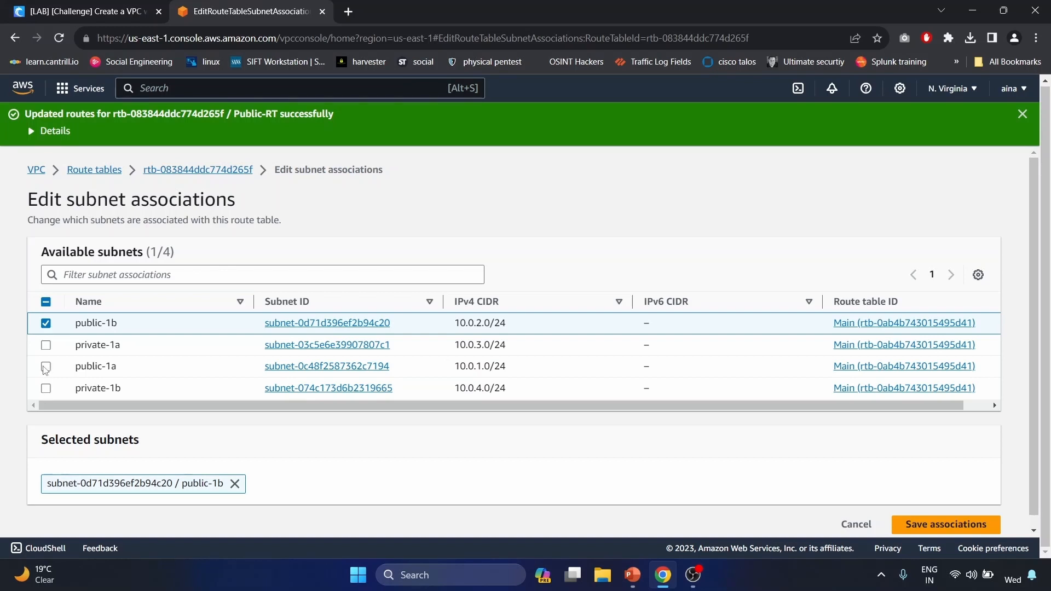
pyautogui.click(46, 368)
pyautogui.scroll(-1, 842, 478)
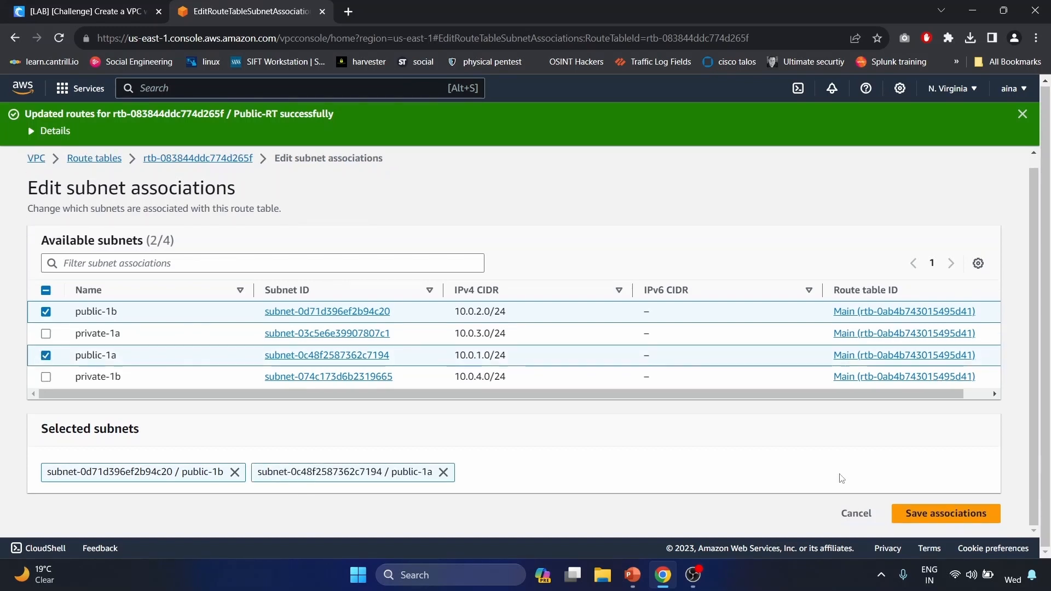
pyautogui.click(963, 516)
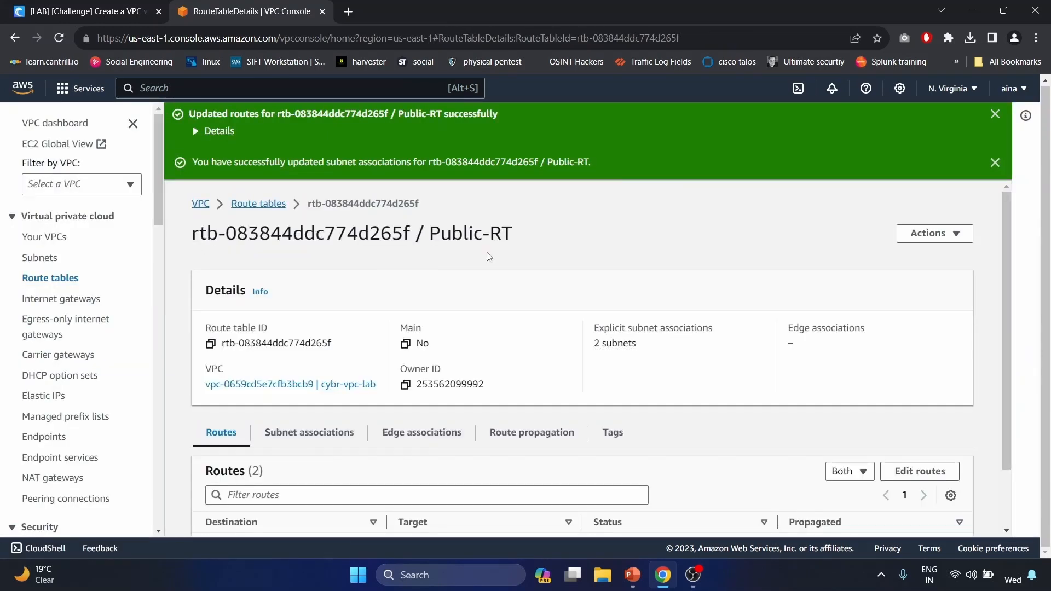
# - Check Public-RT's updated subnet associations and return to the route tables list
pyautogui.scroll(-1, 312, 438)
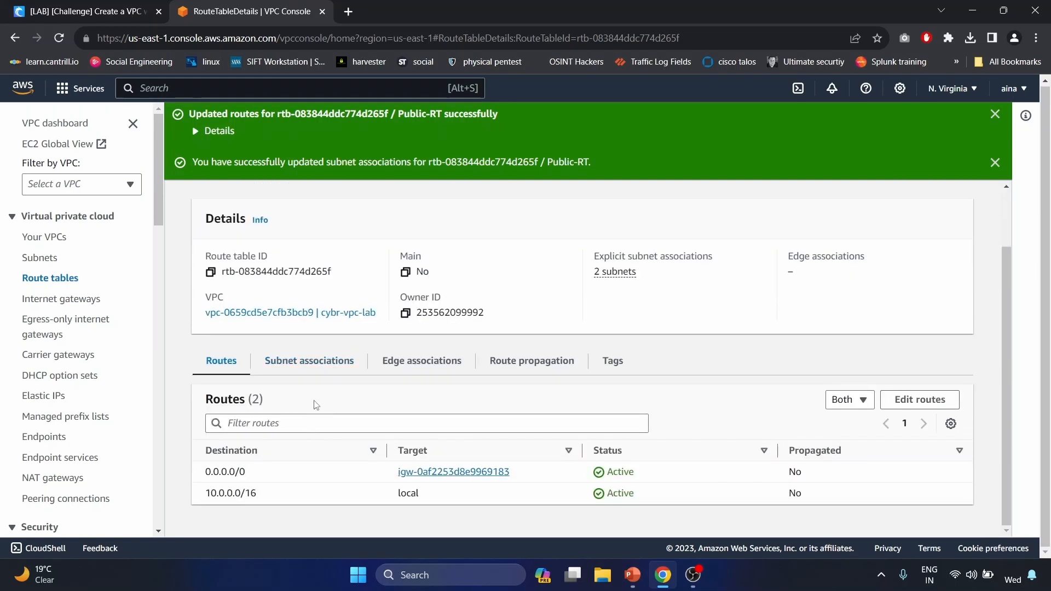
pyautogui.click(319, 365)
pyautogui.scroll(-1, 319, 365)
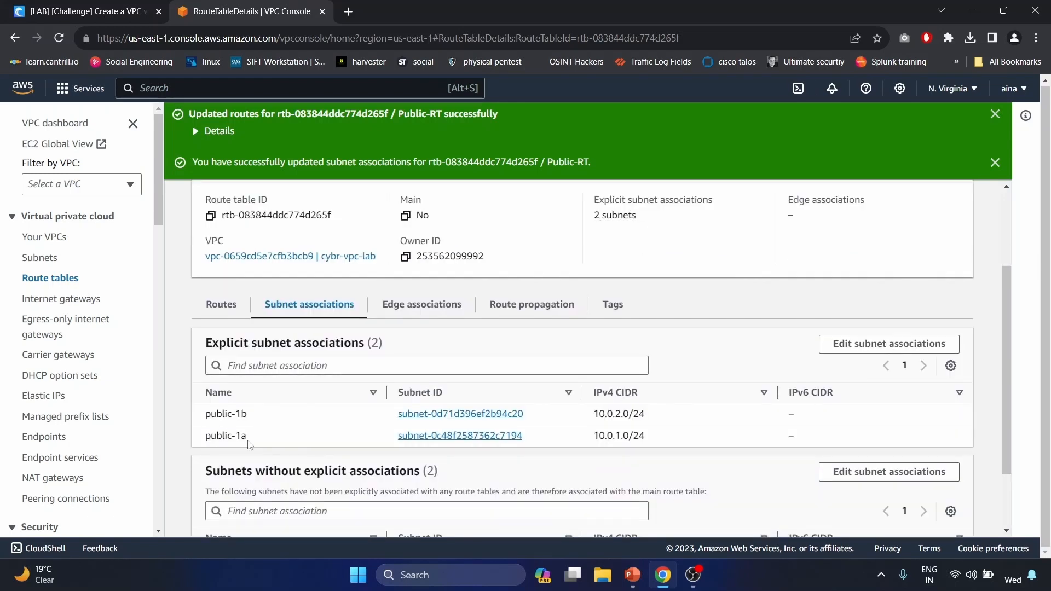
pyautogui.scroll(1, 266, 418)
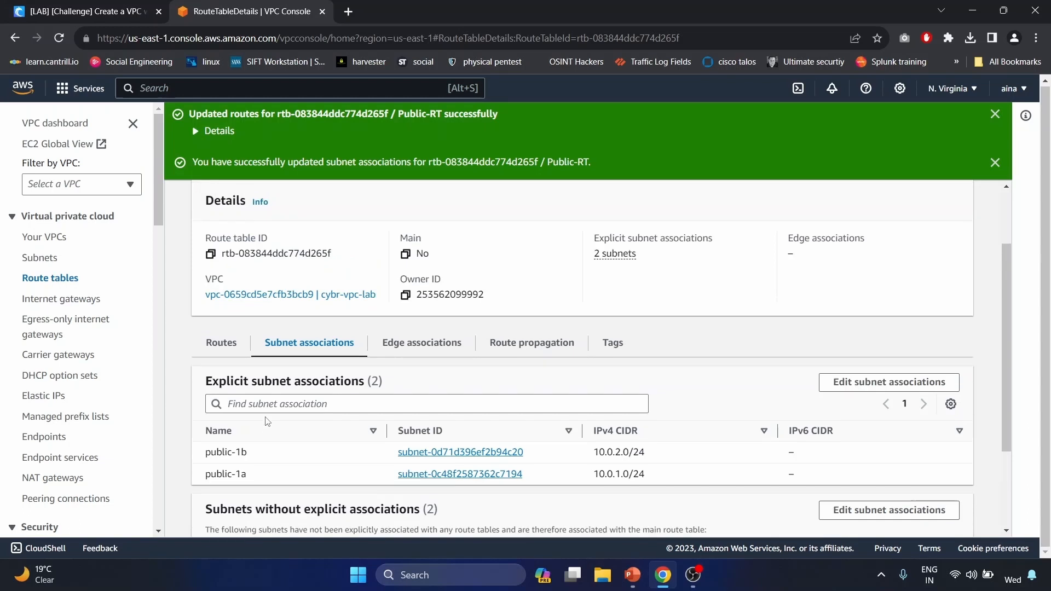
pyautogui.scroll(2, 234, 374)
pyautogui.click(268, 206)
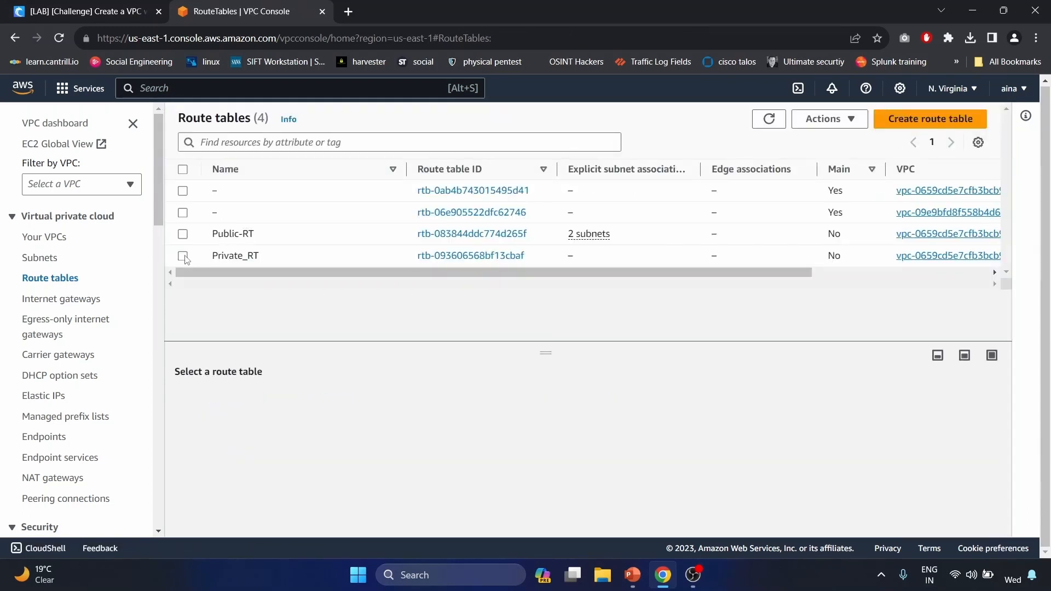
# - Select Private_RT and associate subnets private-1b and private-1a with it
pyautogui.click(183, 256)
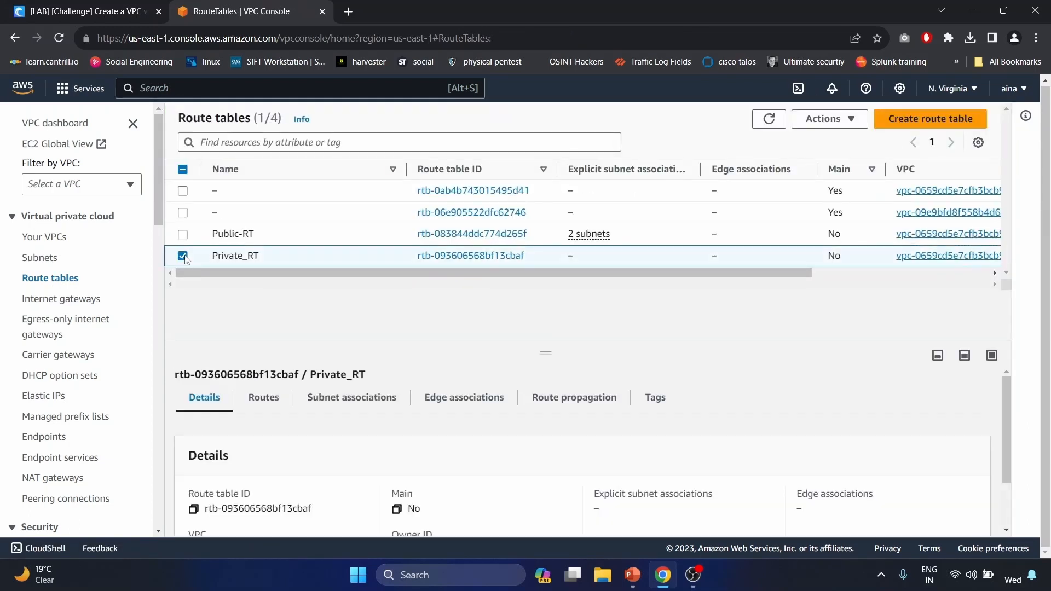
pyautogui.click(367, 401)
pyautogui.scroll(-1, 833, 422)
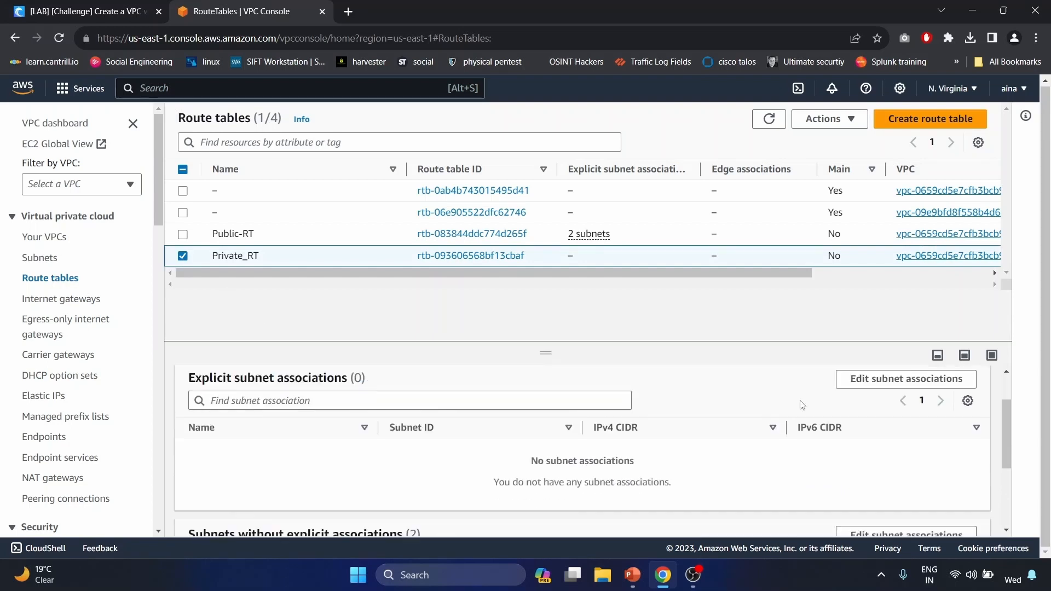
pyautogui.click(910, 381)
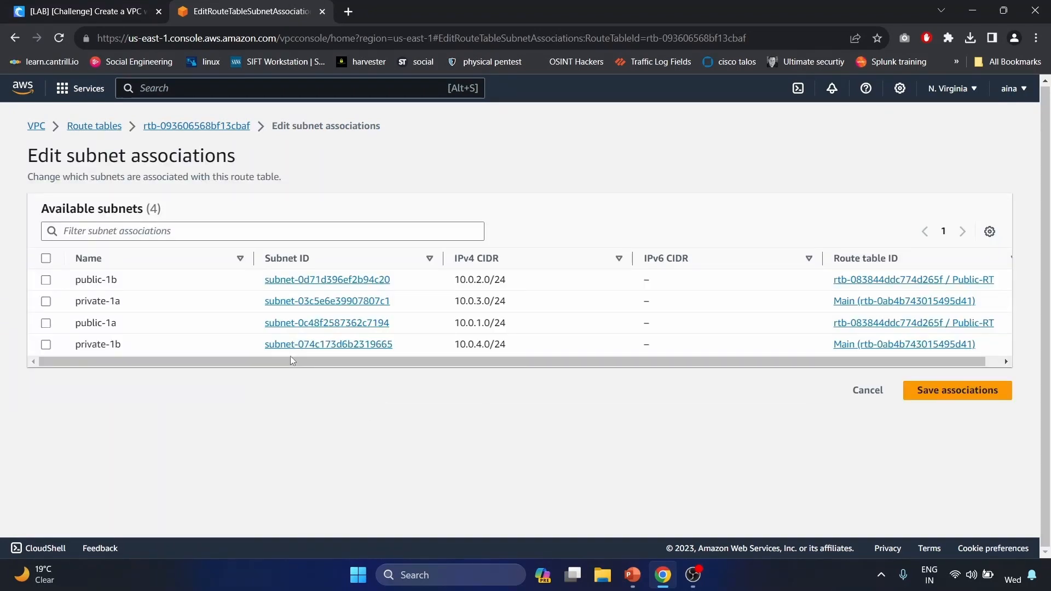
pyautogui.click(46, 345)
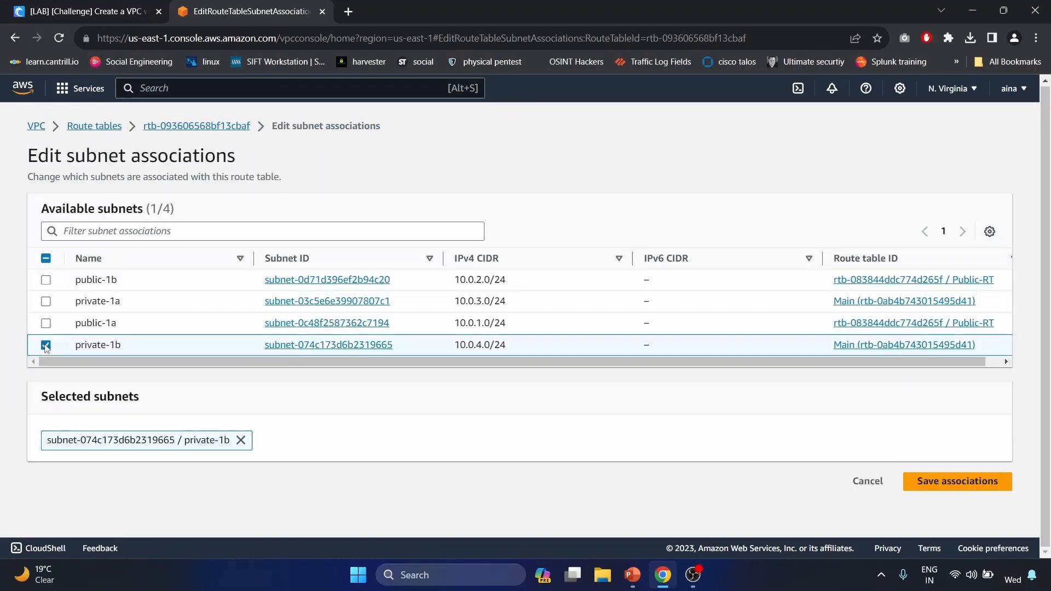
pyautogui.click(46, 302)
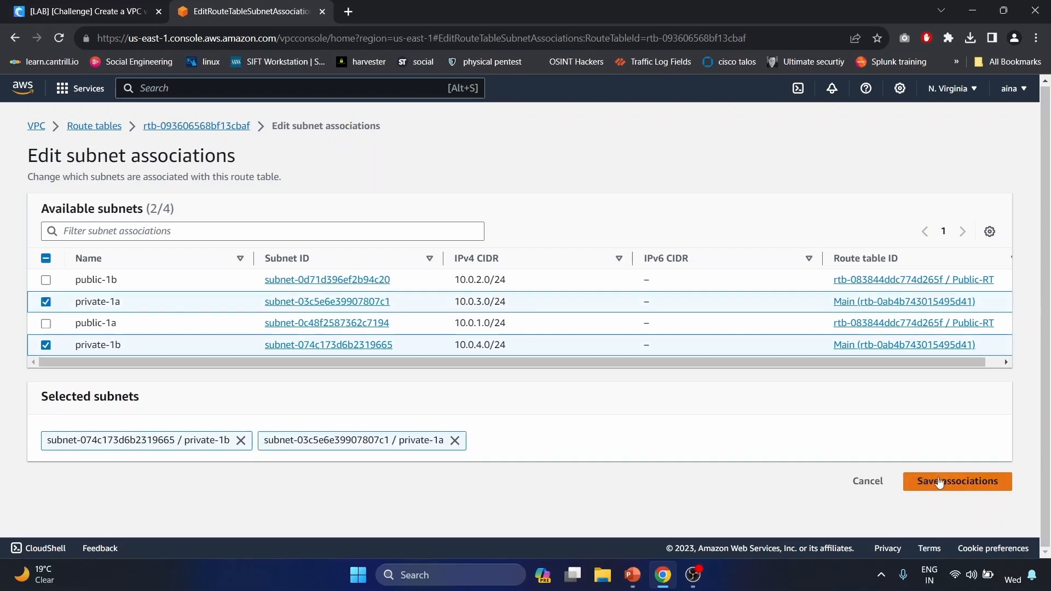
pyautogui.click(957, 486)
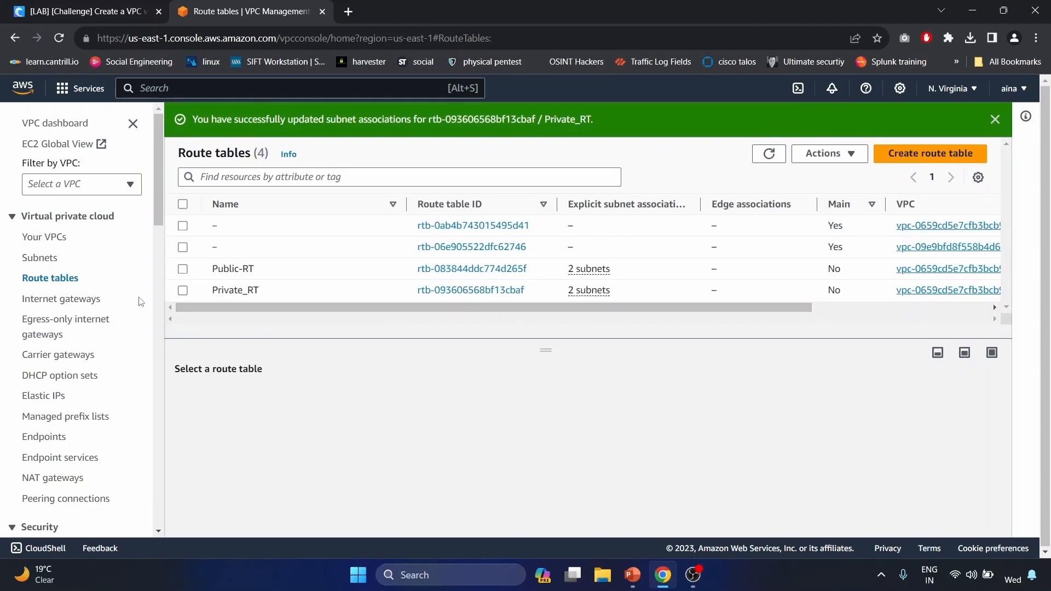
# - Search for EC2, start a new instance launch, and name it 'bastion'
pyautogui.click(172, 86)
pyautogui.write('ec2')
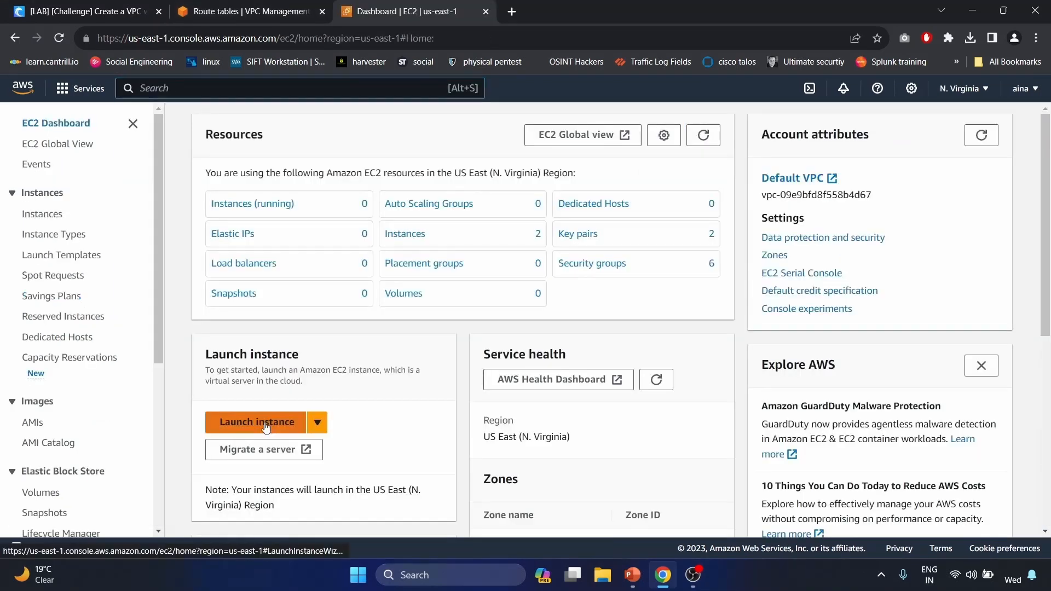
pyautogui.click(266, 426)
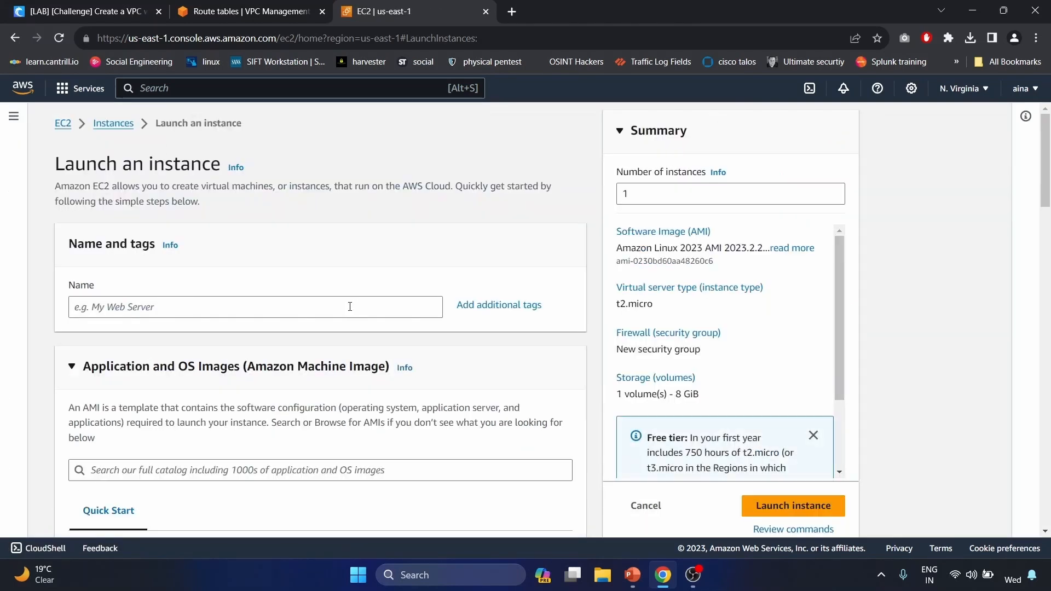
pyautogui.click(350, 307)
pyautogui.write('bas')
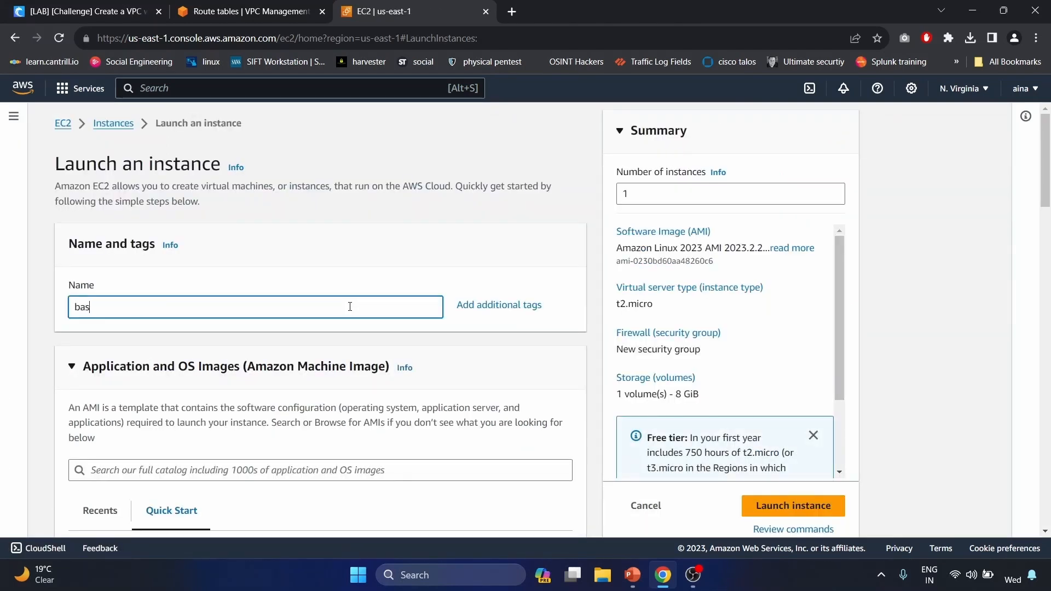
pyautogui.write('tion')
# - Create and download a new key pair named 'bastionkey' for the instance
pyautogui.scroll(-10, 349, 306)
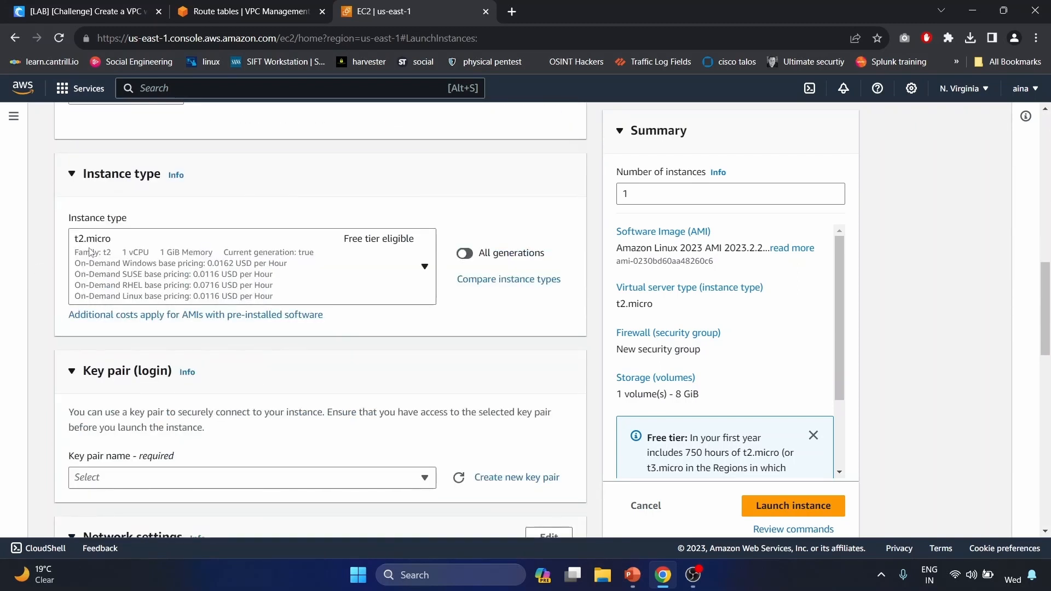
pyautogui.scroll(-3, 287, 310)
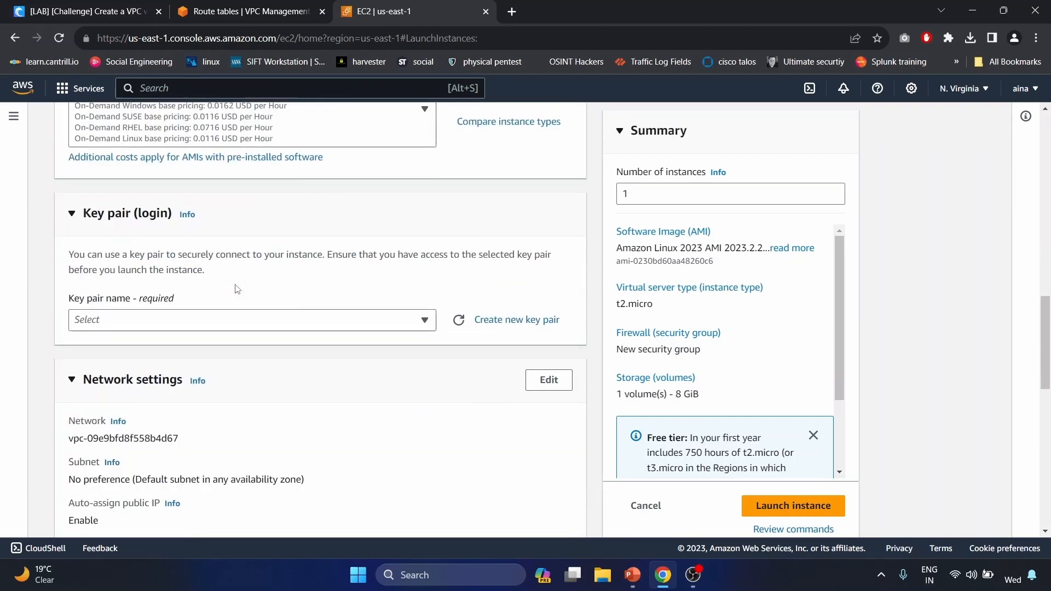
pyautogui.click(515, 320)
pyautogui.click(456, 198)
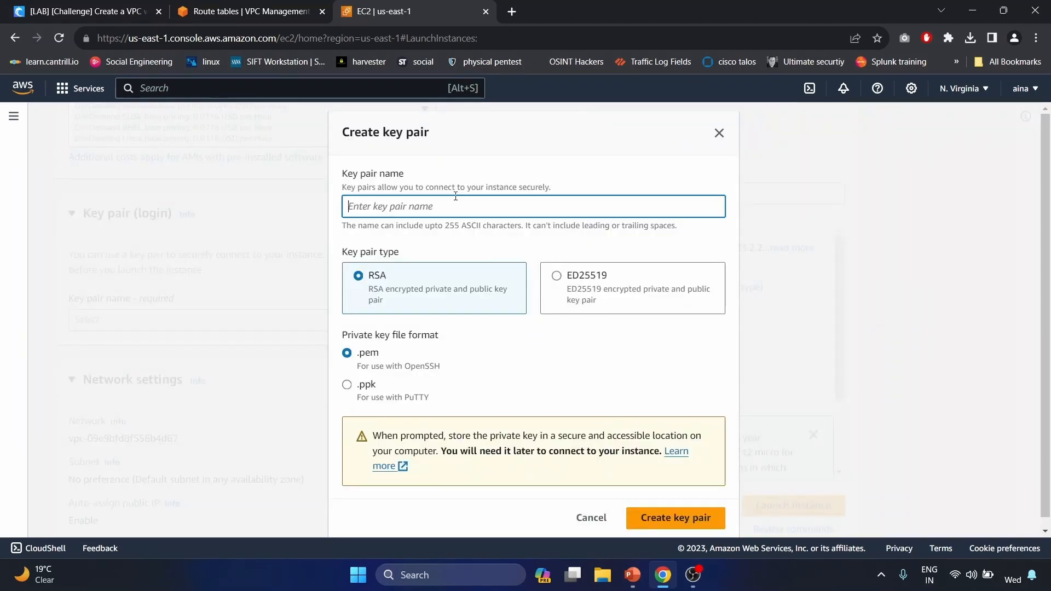
pyautogui.write('bastionkey')
pyautogui.click(676, 518)
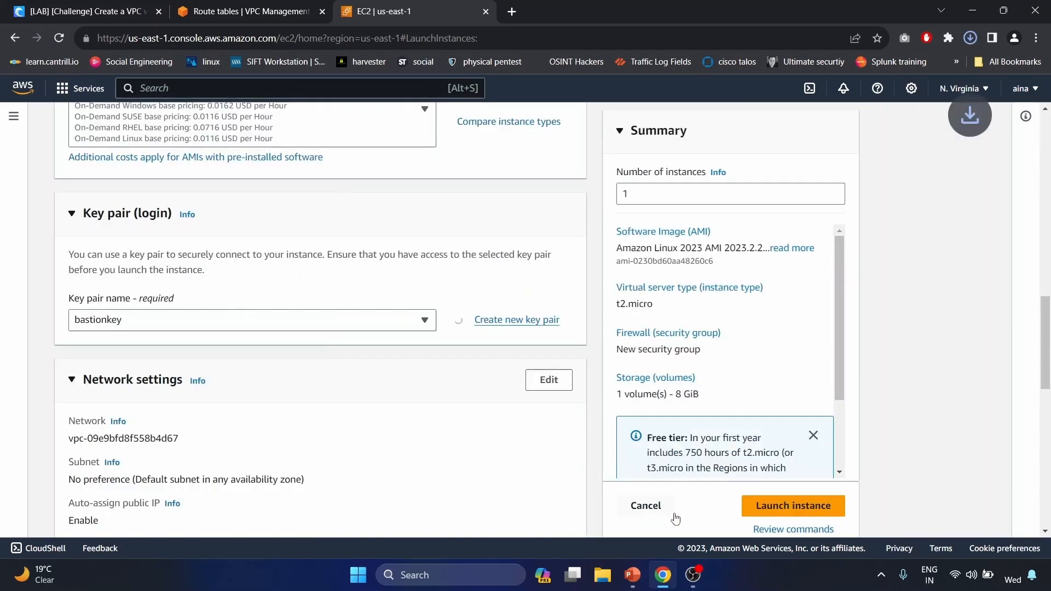
pyautogui.scroll(-1, 334, 429)
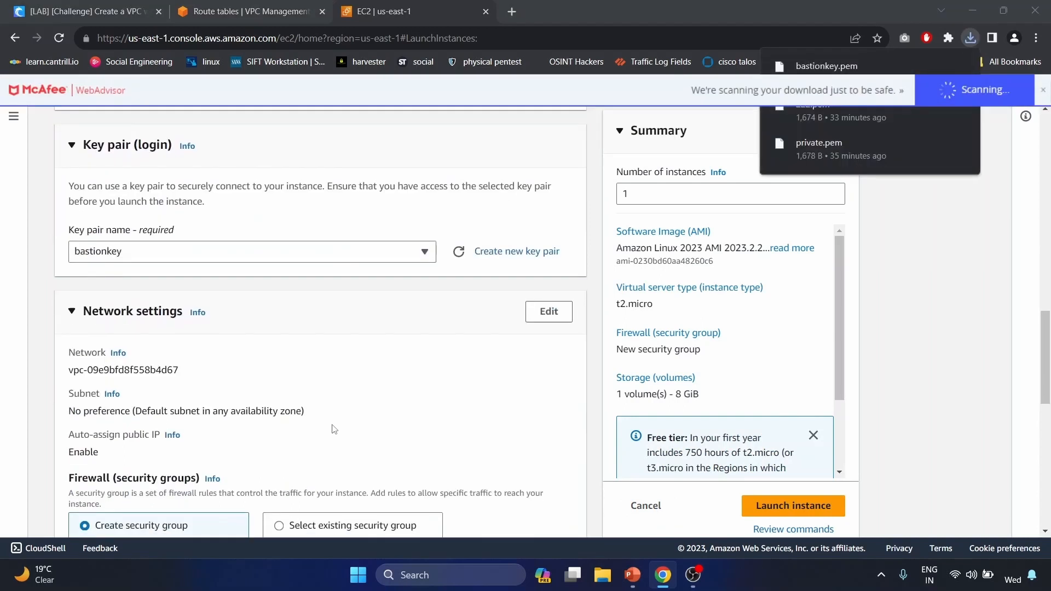
# - Place the instance in the cybr-vpc-lab VPC's public-1a subnet with auto-assigned public IP enabled
pyautogui.click(556, 314)
pyautogui.click(299, 392)
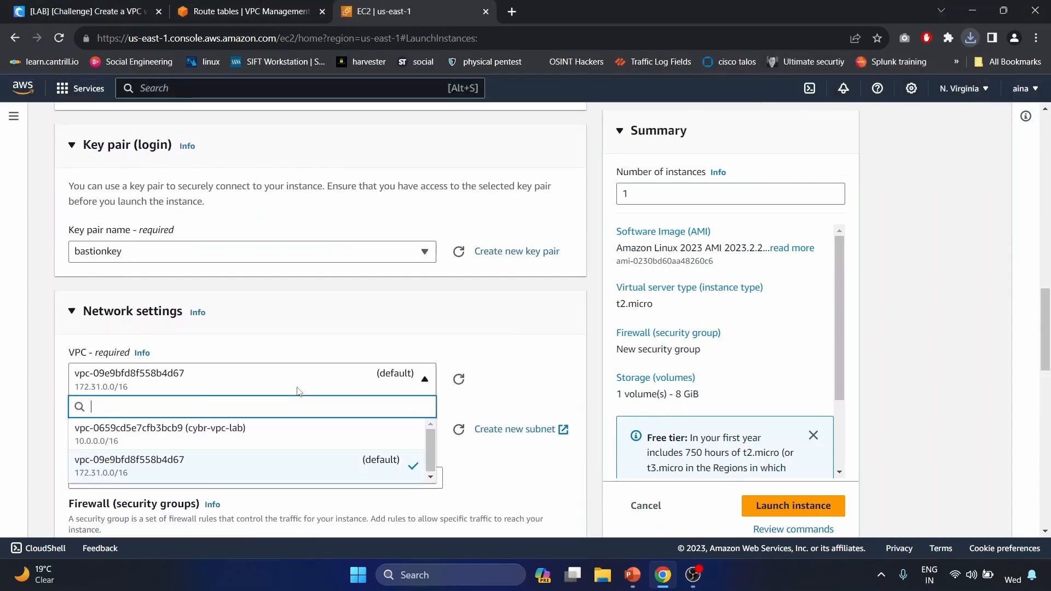
pyautogui.click(251, 444)
pyautogui.scroll(-2, 251, 445)
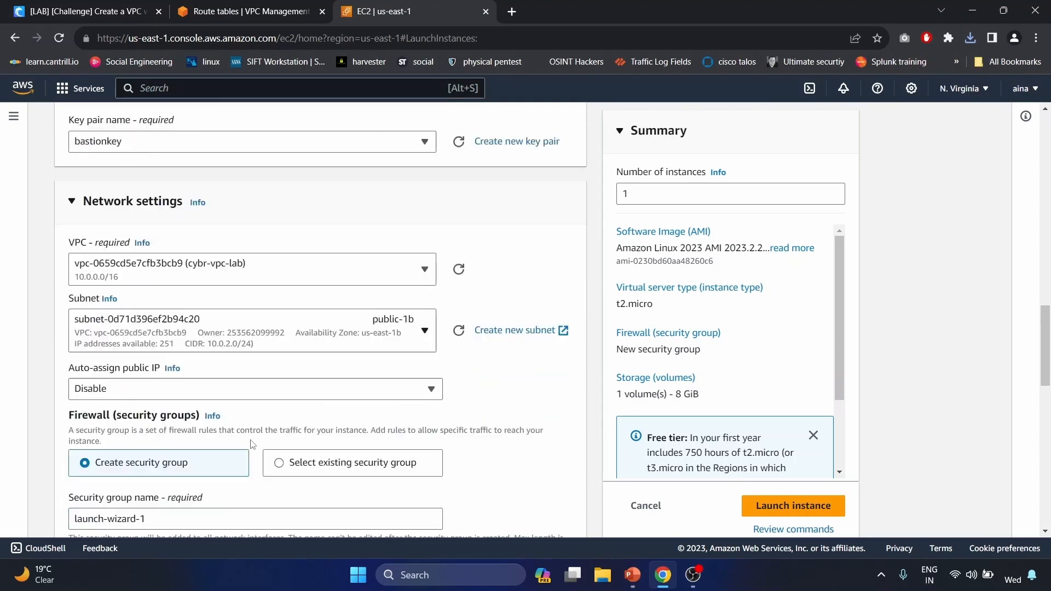
pyautogui.click(348, 330)
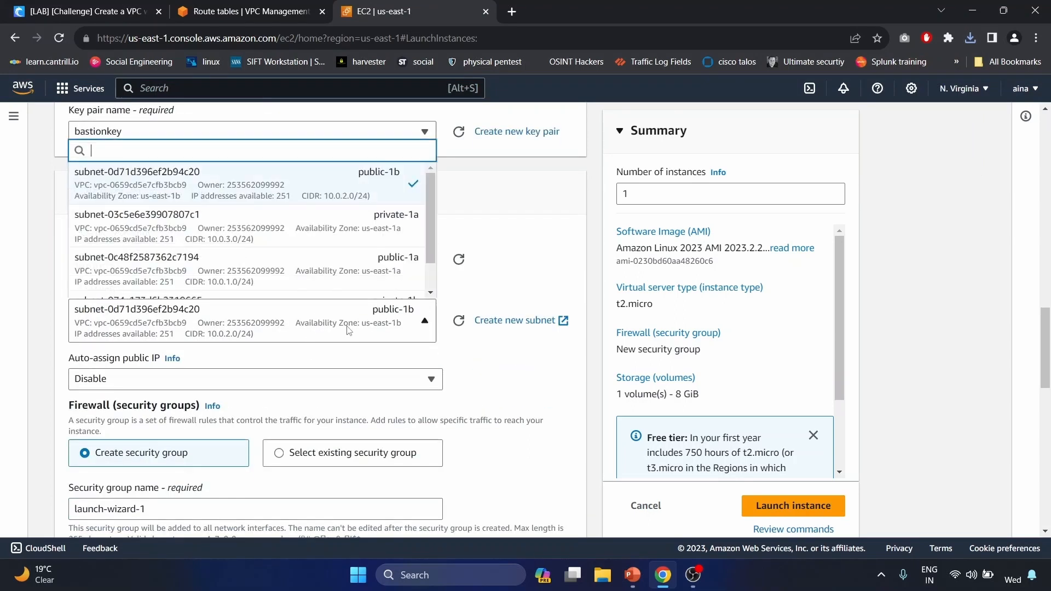
pyautogui.click(358, 271)
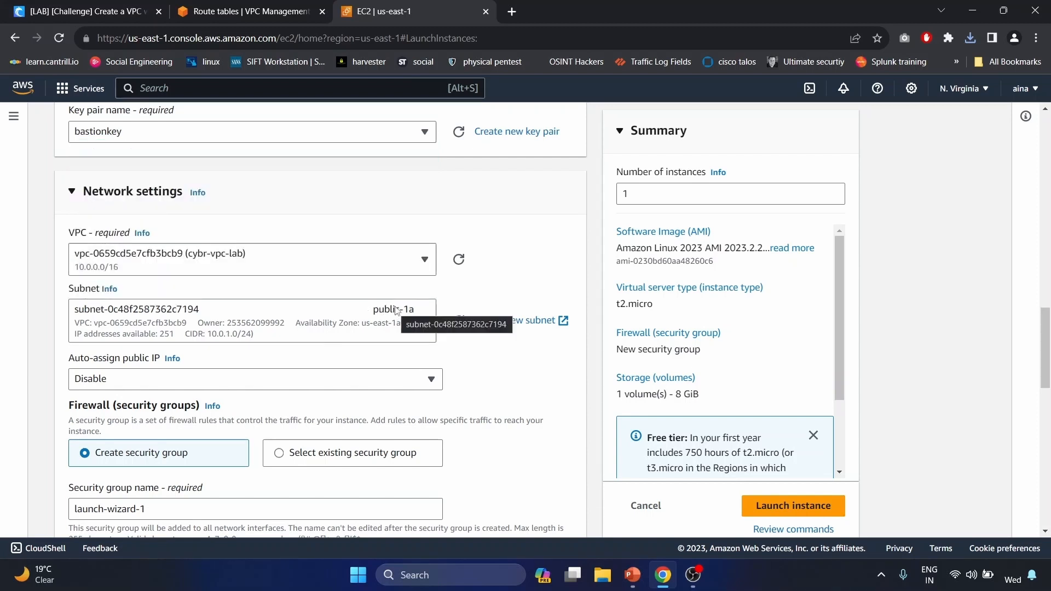
pyautogui.scroll(-1, 476, 351)
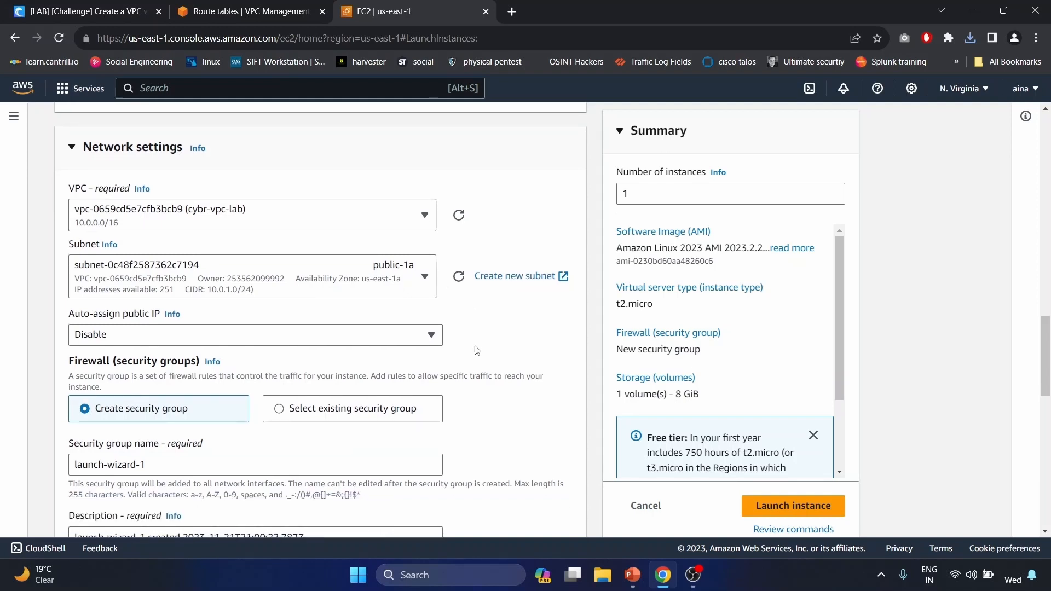
pyautogui.click(260, 344)
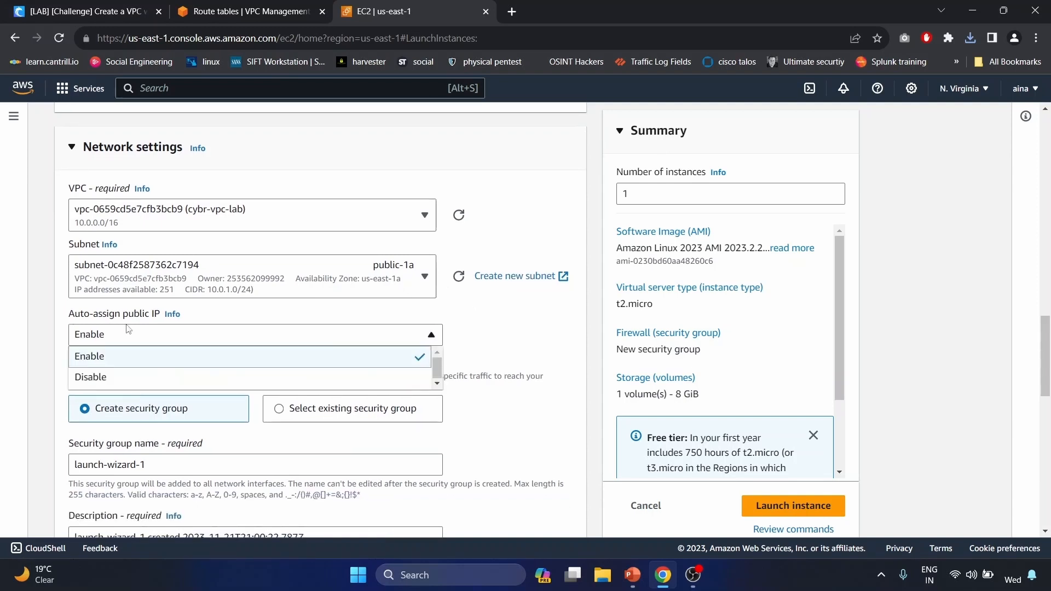
pyautogui.click(183, 345)
# - Name the new security group 'Bastion_host' and use Bastion_host as its description
pyautogui.scroll(-2, 182, 345)
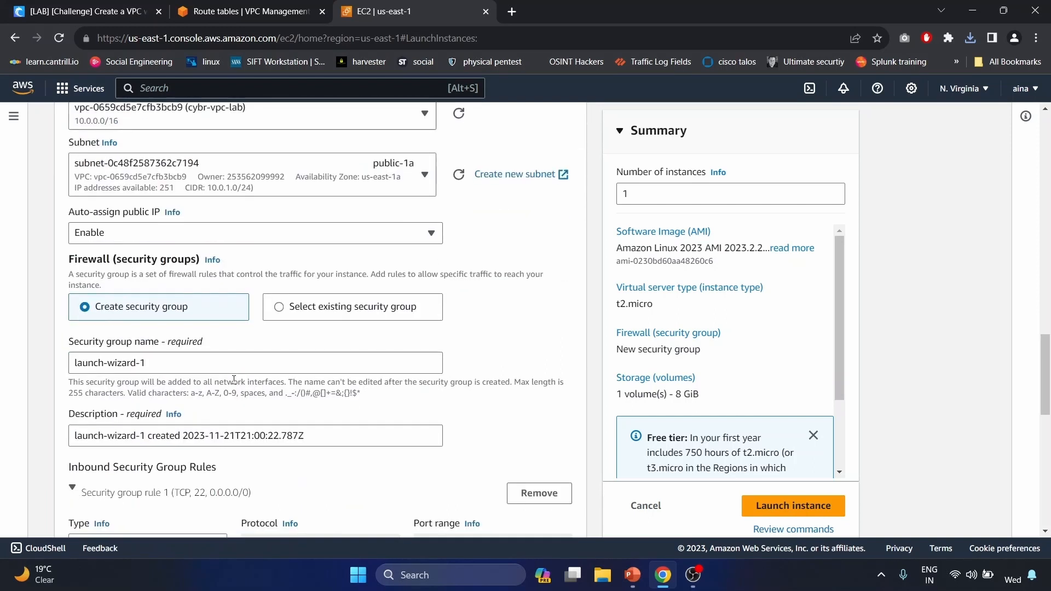
pyautogui.tripleClick(163, 363)
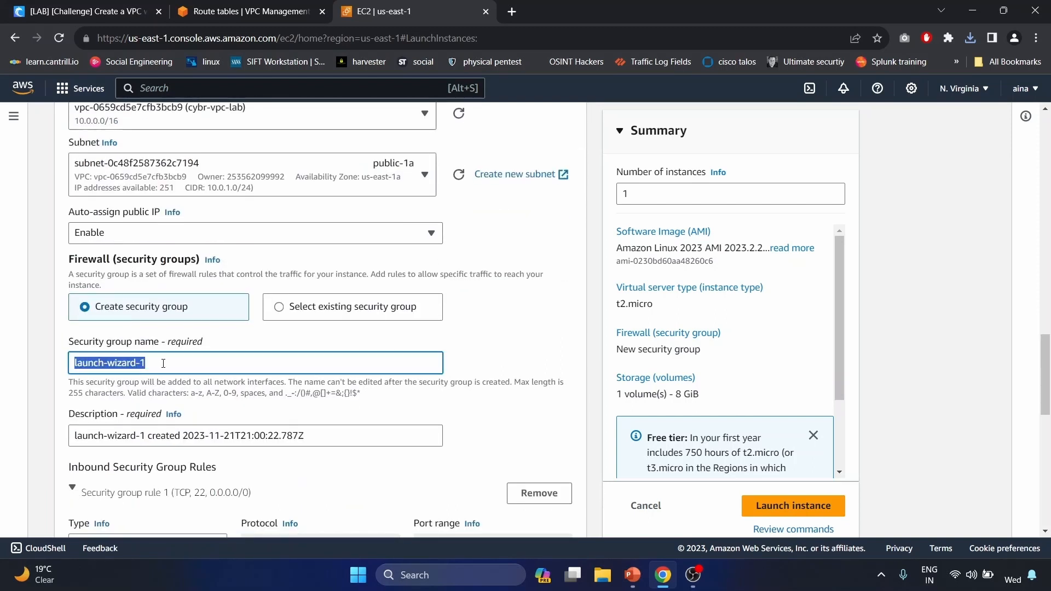
pyautogui.click(163, 363)
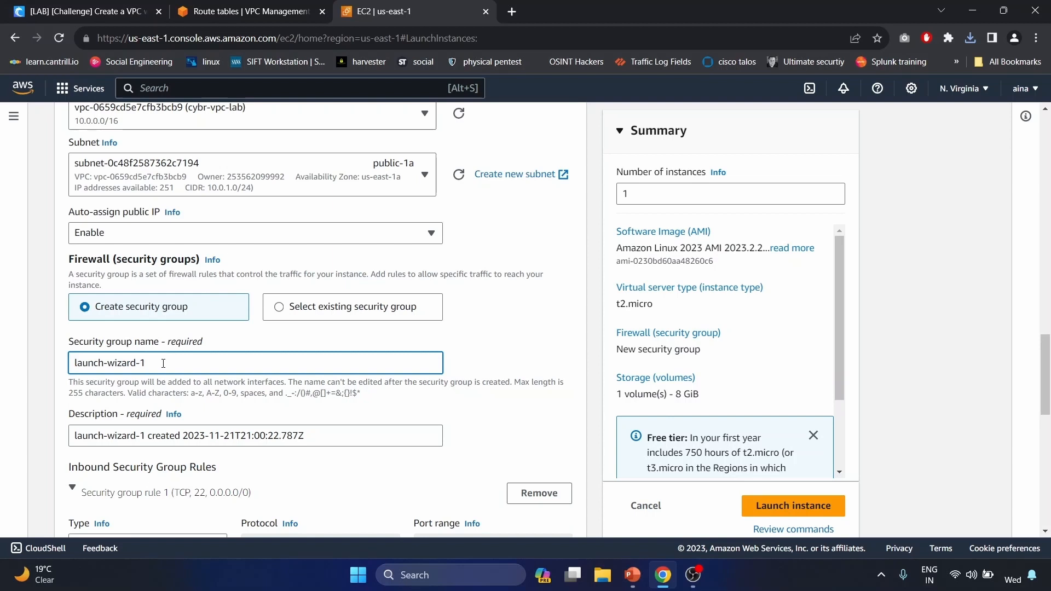
pyautogui.doubleClick(163, 363)
pyautogui.write('Bastion_host')
pyautogui.scroll(-1, 163, 363)
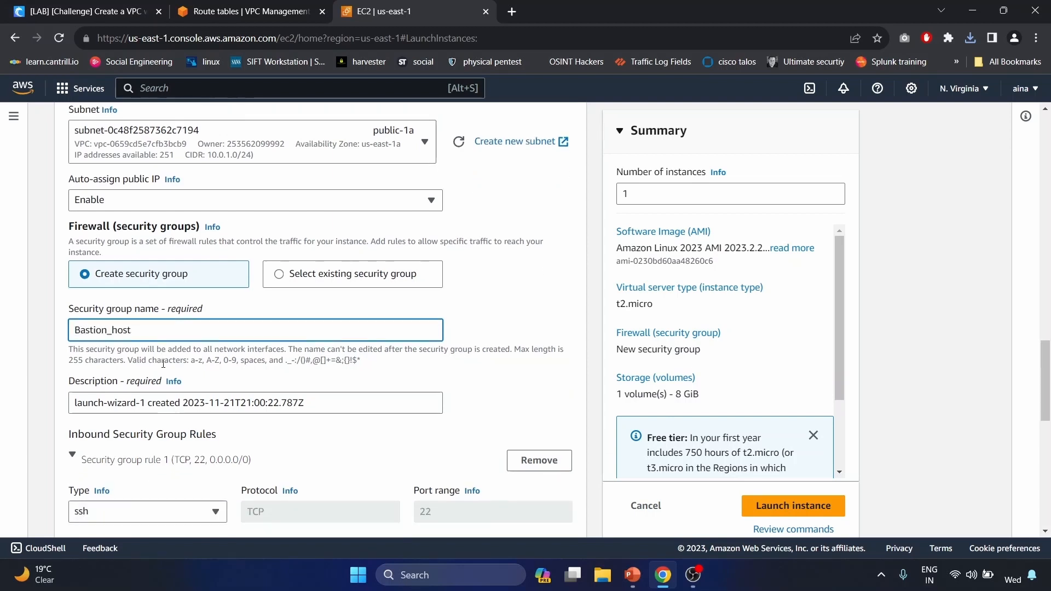
pyautogui.doubleClick(154, 330)
pyautogui.hotkey('ctrl', 'c')
pyautogui.click(155, 395)
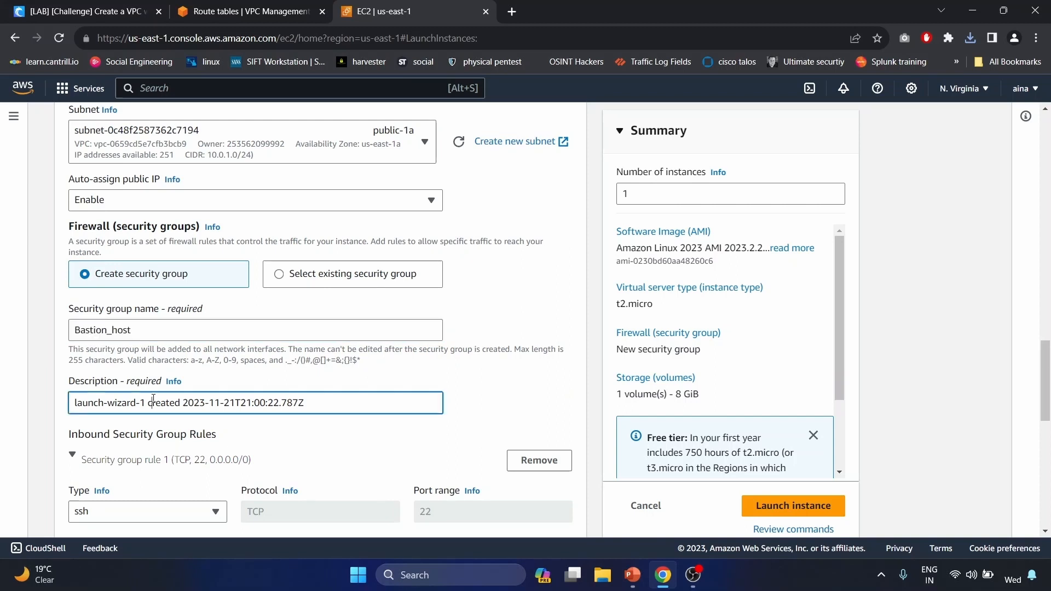
pyautogui.hotkey('ctrl', 'a')
pyautogui.hotkey('ctrl', 'v')
# - Restrict the SSH rule's source to My IP
pyautogui.scroll(-1, 154, 398)
pyautogui.scroll(-2, 153, 399)
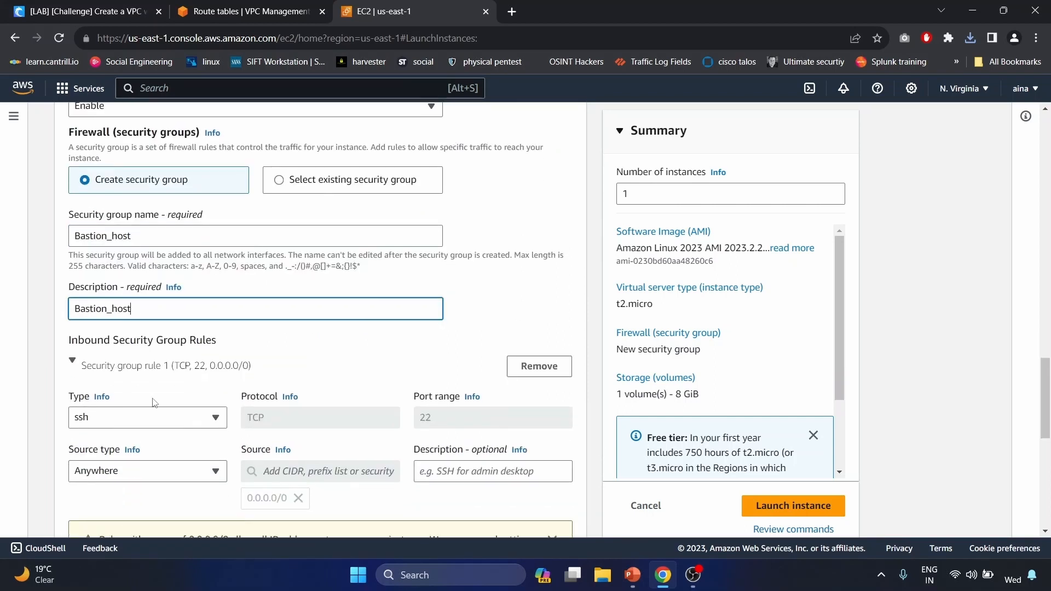
pyautogui.scroll(-1, 154, 403)
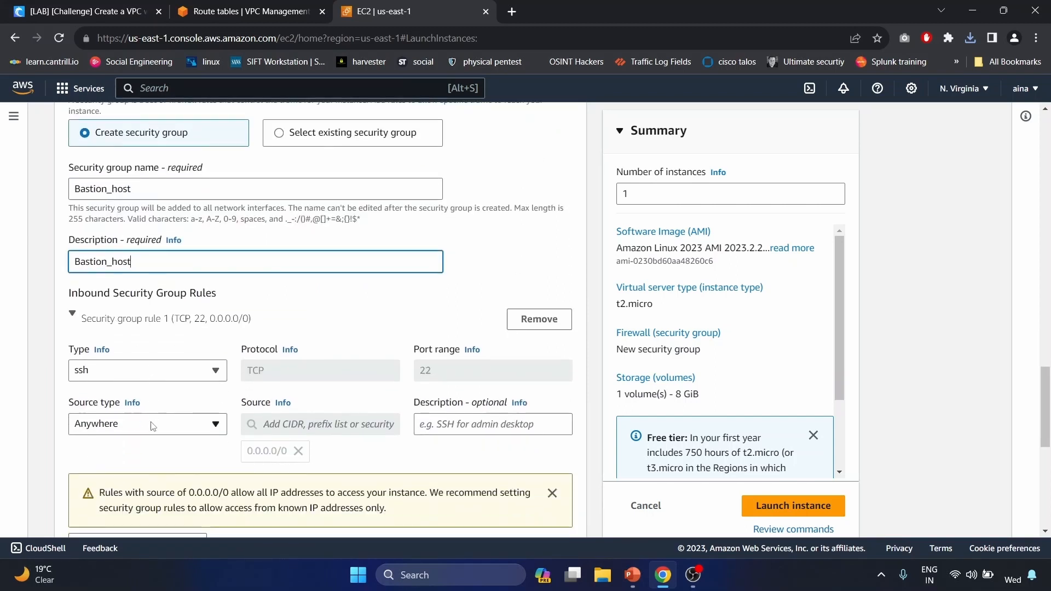
pyautogui.click(152, 426)
pyautogui.click(134, 402)
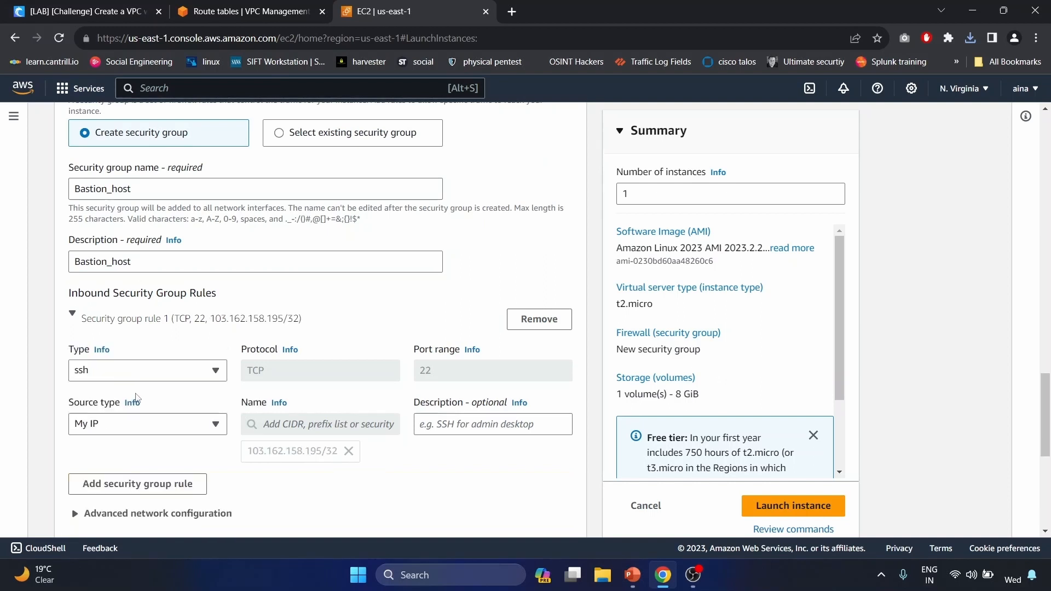
pyautogui.scroll(-2, 137, 400)
pyautogui.scroll(-2, 137, 398)
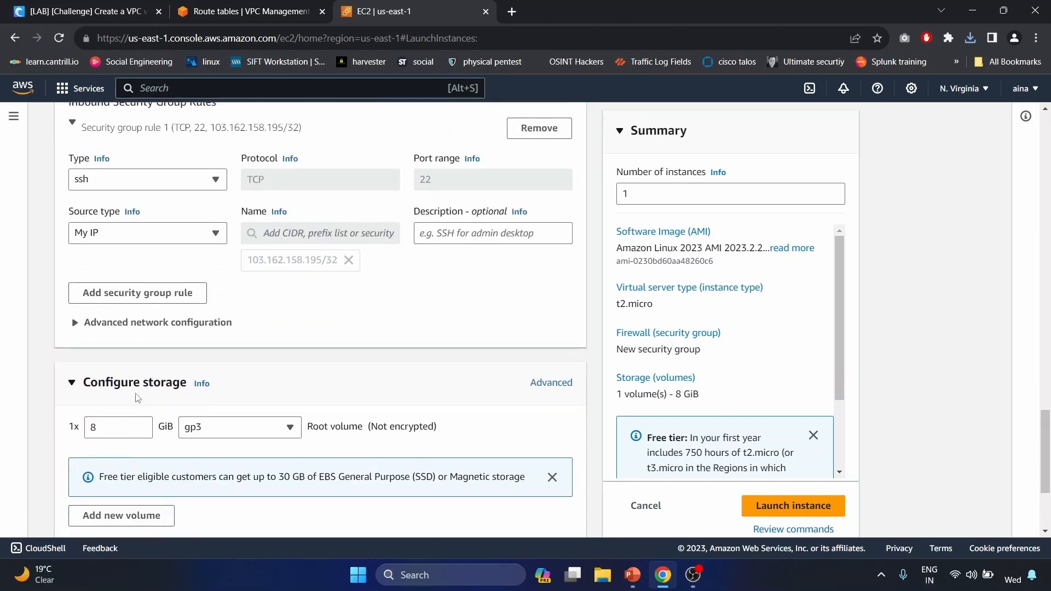
pyautogui.scroll(2, 138, 398)
pyautogui.scroll(3, 138, 398)
pyautogui.scroll(-4, 137, 398)
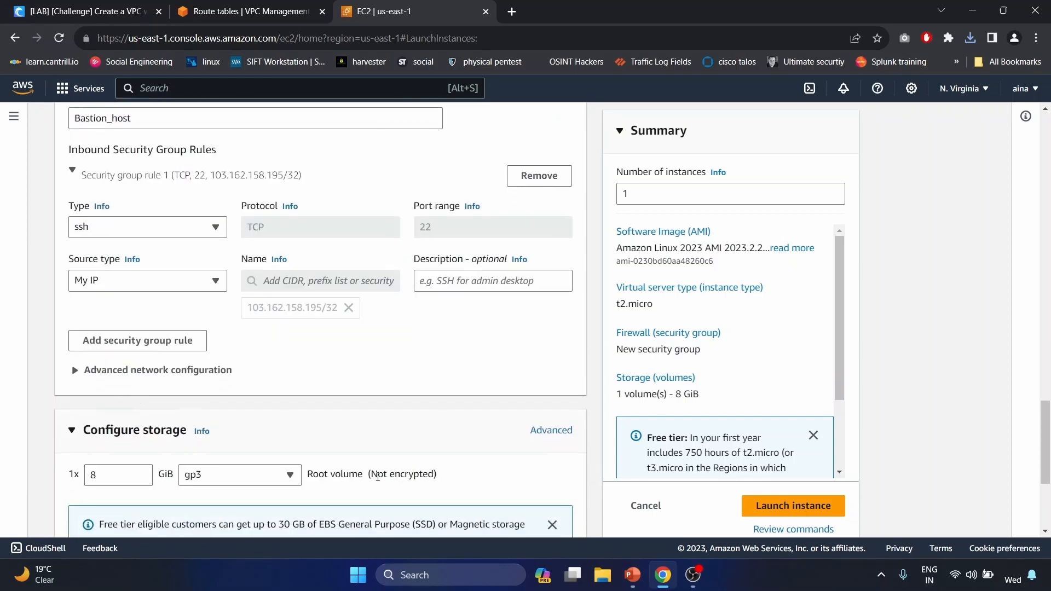
# - Launch the bastion instance and refresh the Instances list
pyautogui.click(809, 508)
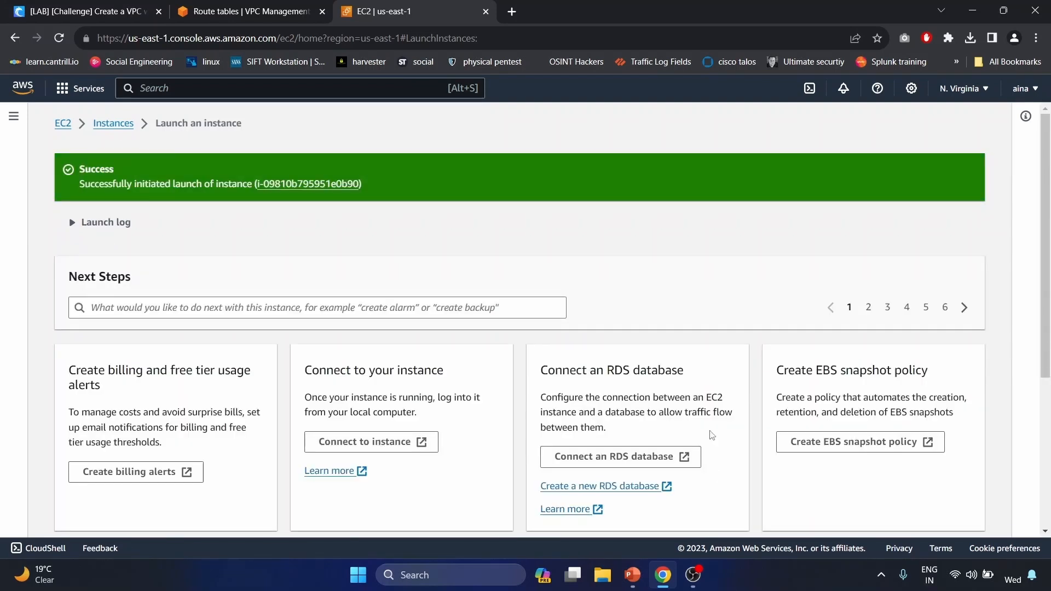
pyautogui.click(113, 124)
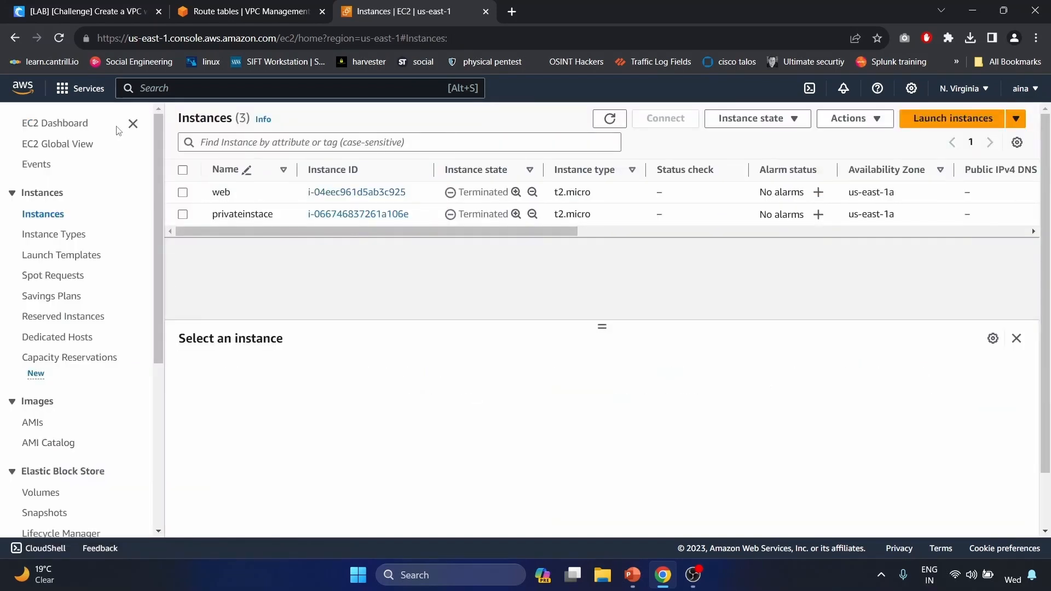
pyautogui.click(612, 121)
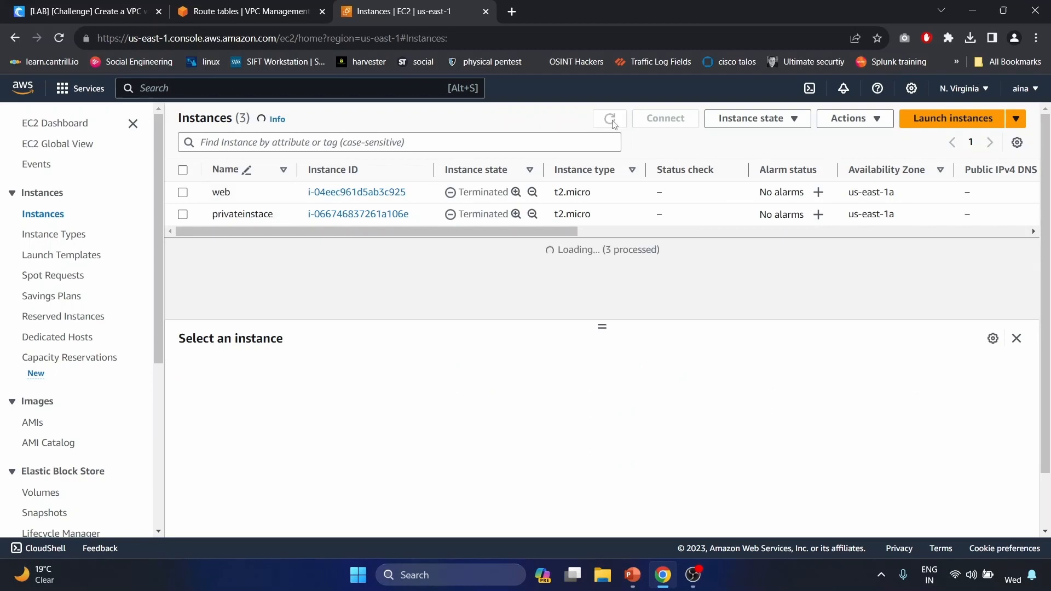
# - Filter instances to Instance state = running, inspect bastion's details, then begin another launch
pyautogui.click(463, 145)
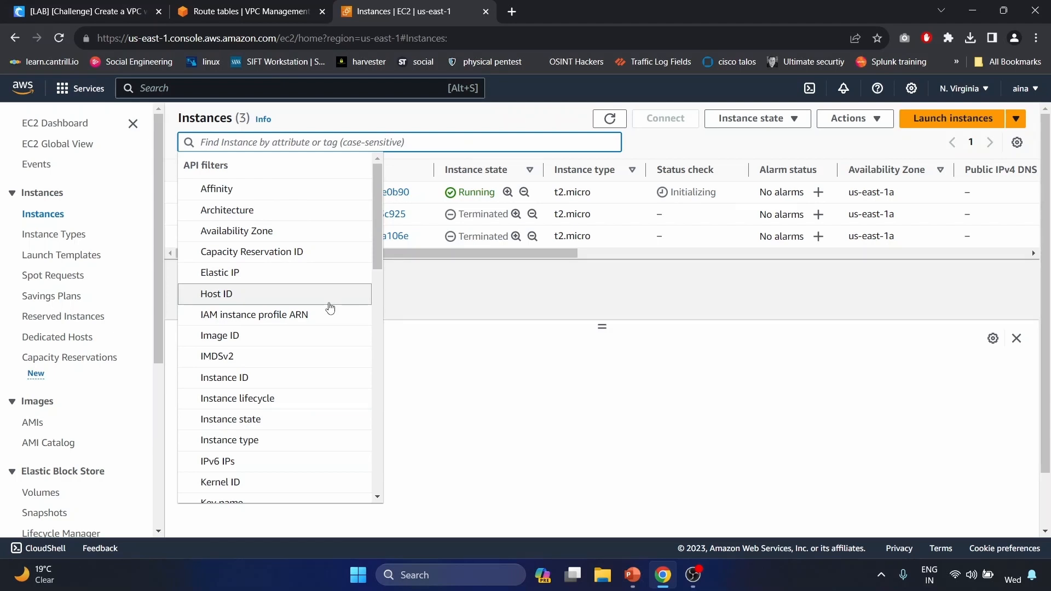
pyautogui.click(269, 431)
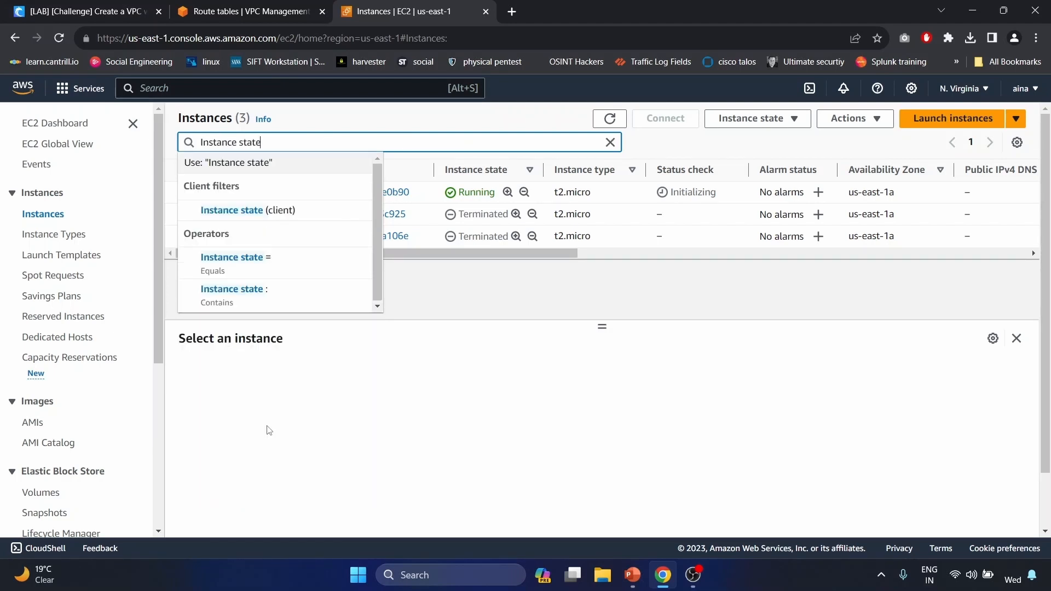
pyautogui.click(281, 268)
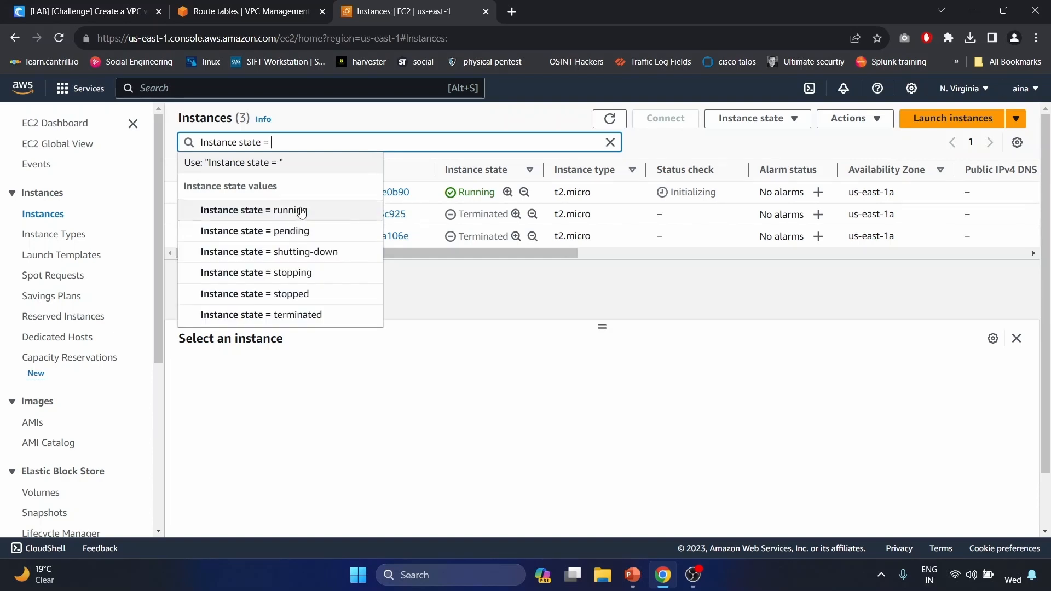
pyautogui.click(301, 209)
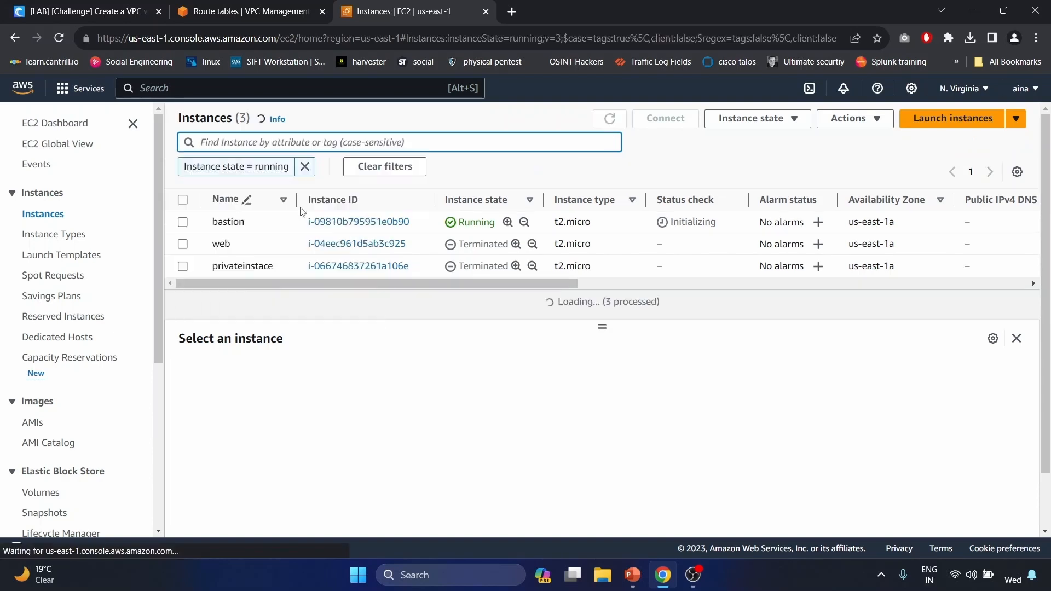
pyautogui.click(182, 227)
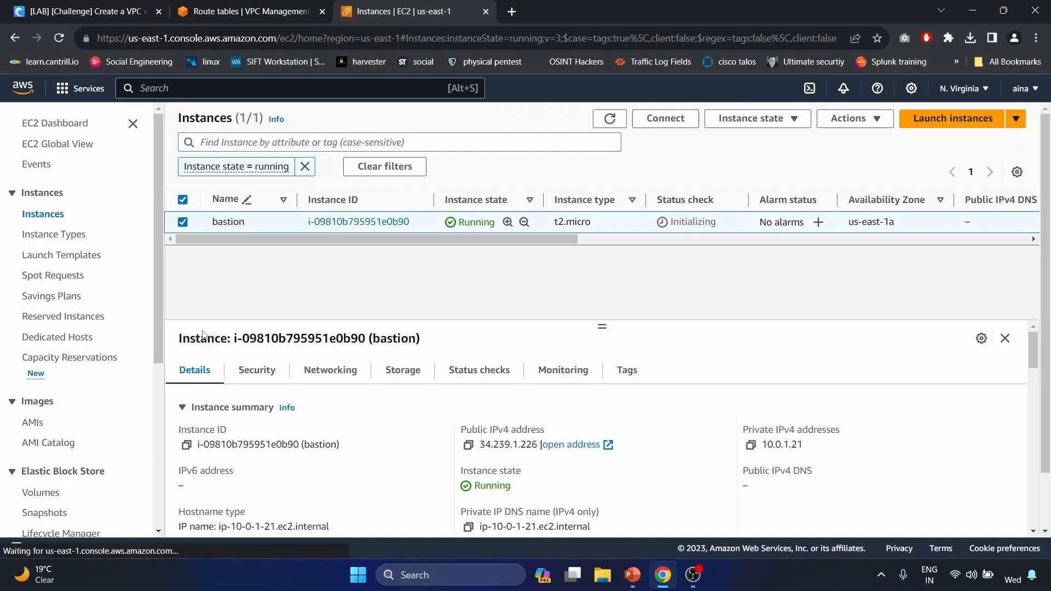
pyautogui.click(955, 118)
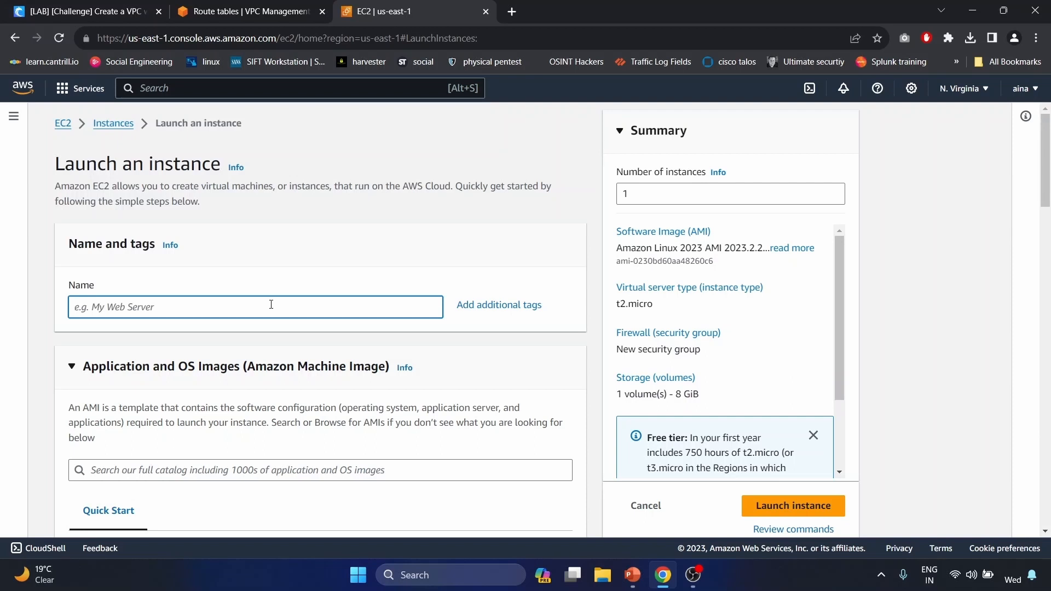
# - Name the second instance 'private_instance'
pyautogui.write('private_instance')
pyautogui.scroll(-7, 271, 305)
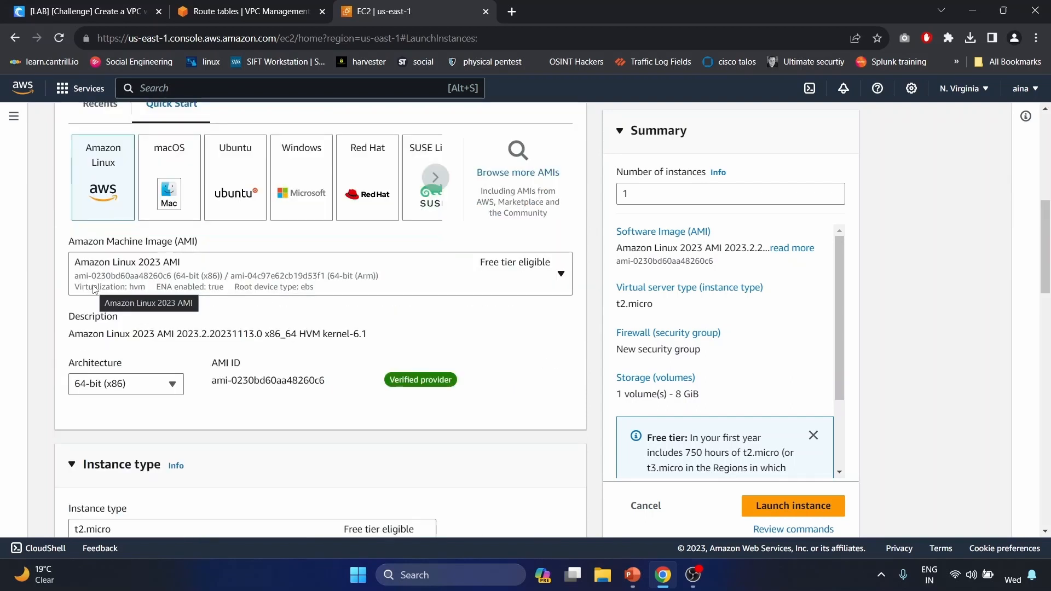
pyautogui.scroll(-5, 188, 272)
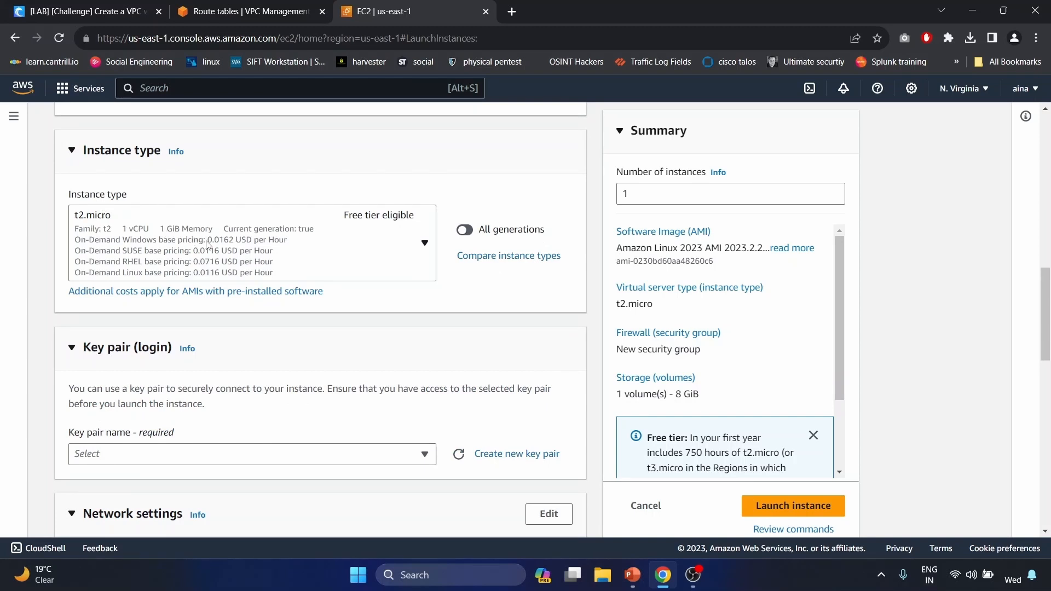
pyautogui.scroll(-2, 208, 247)
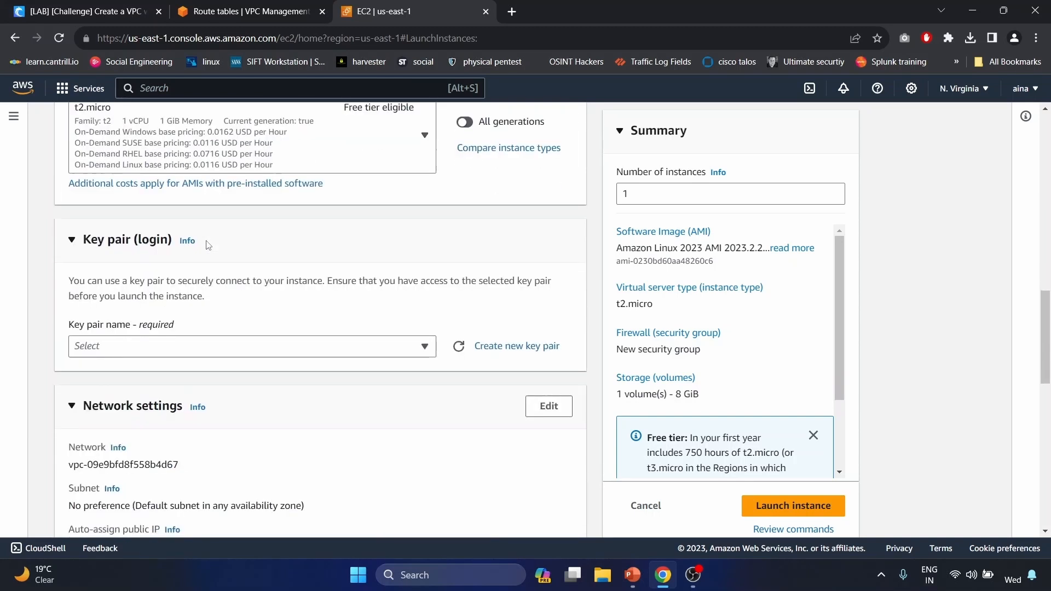
# - Create a privateInstancekey key pair and let Chrome always allow multiple downloads from the site
pyautogui.click(524, 351)
pyautogui.click(455, 211)
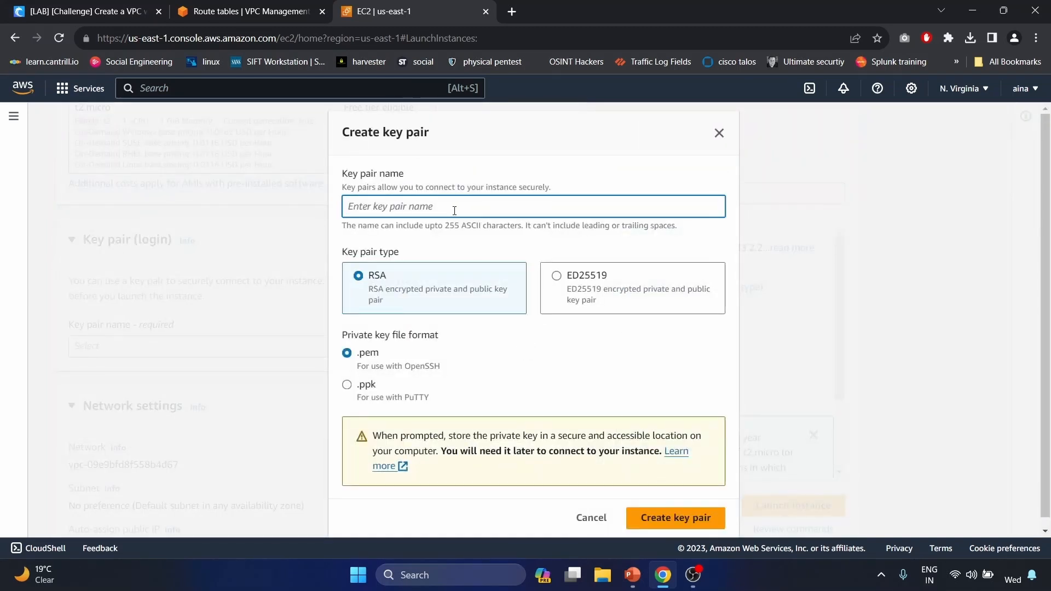
pyautogui.write('privat')
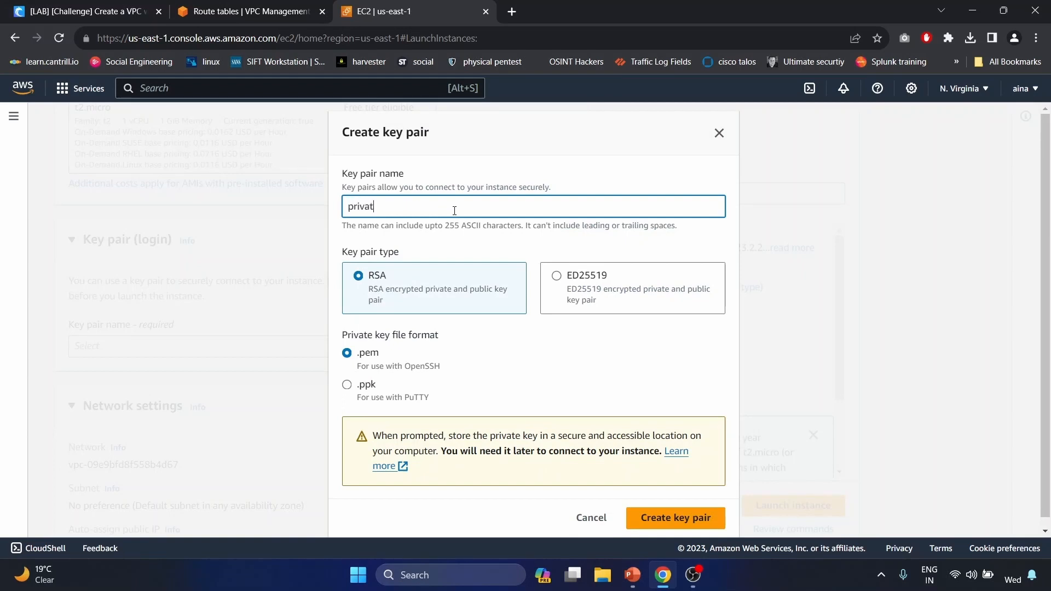
pyautogui.write('eInstancekey')
pyautogui.click(671, 525)
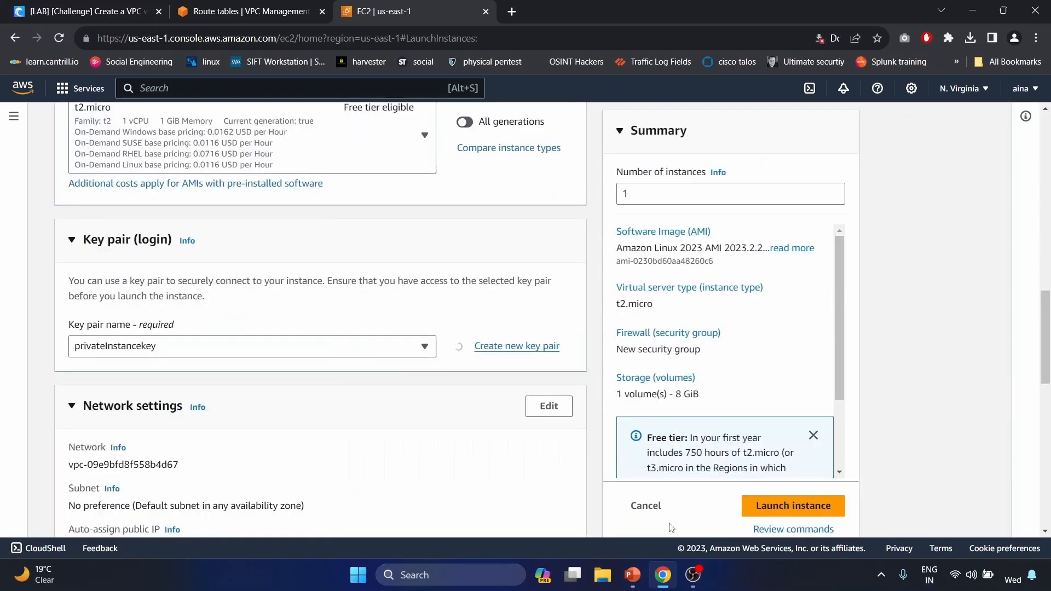
pyautogui.click(803, 38)
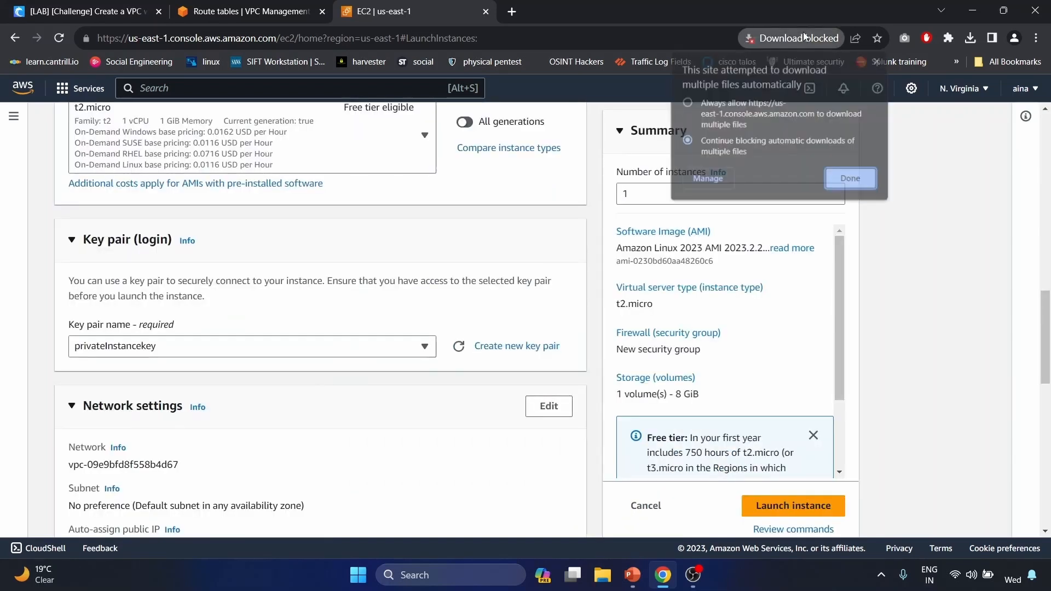
pyautogui.click(687, 102)
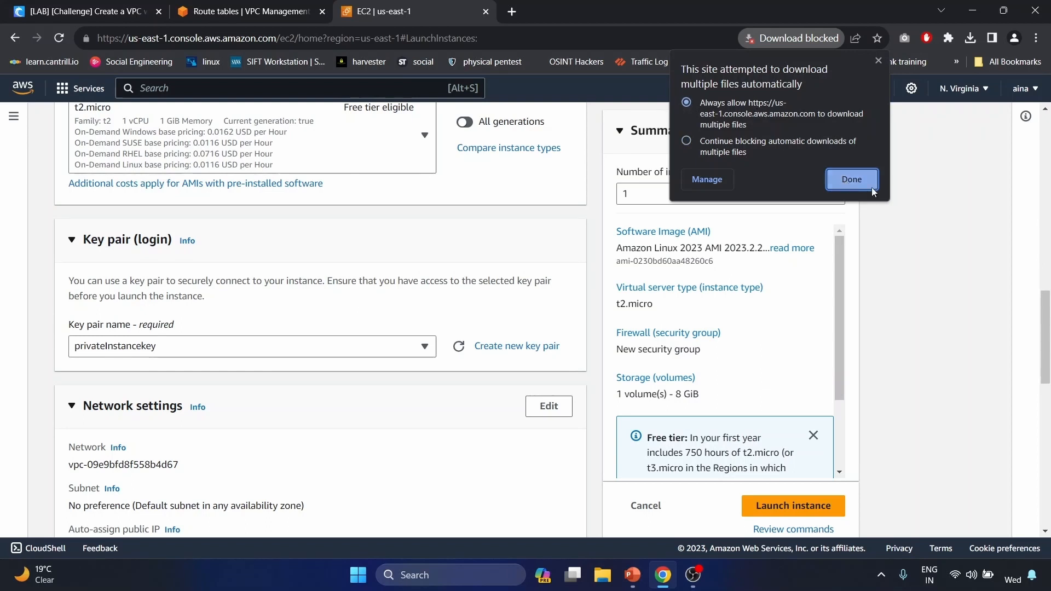
pyautogui.click(851, 180)
# - Create and download another key pair named privateKeyss for this instance
pyautogui.click(504, 346)
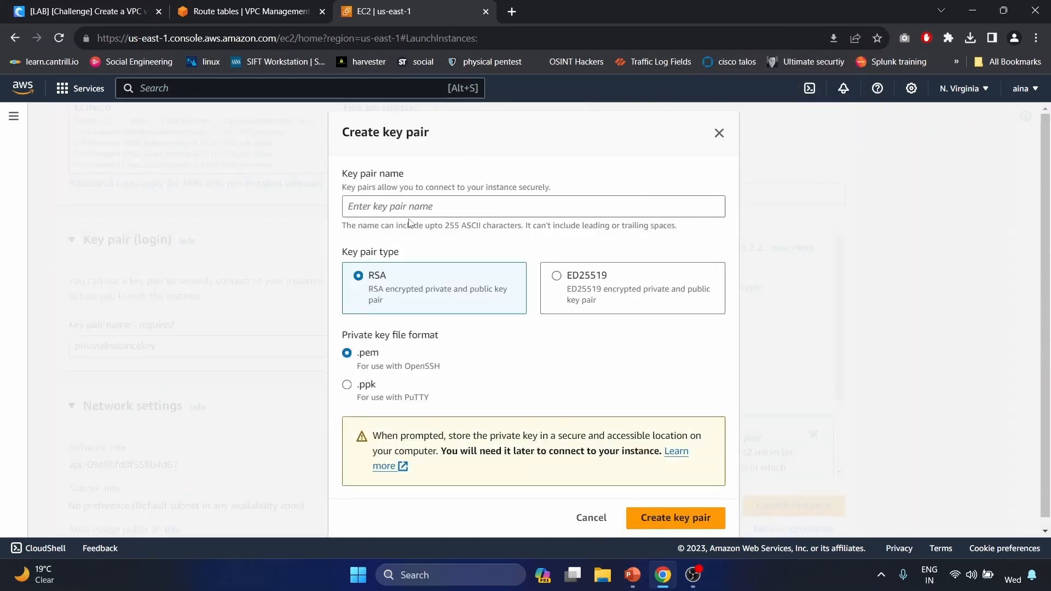
pyautogui.click(410, 206)
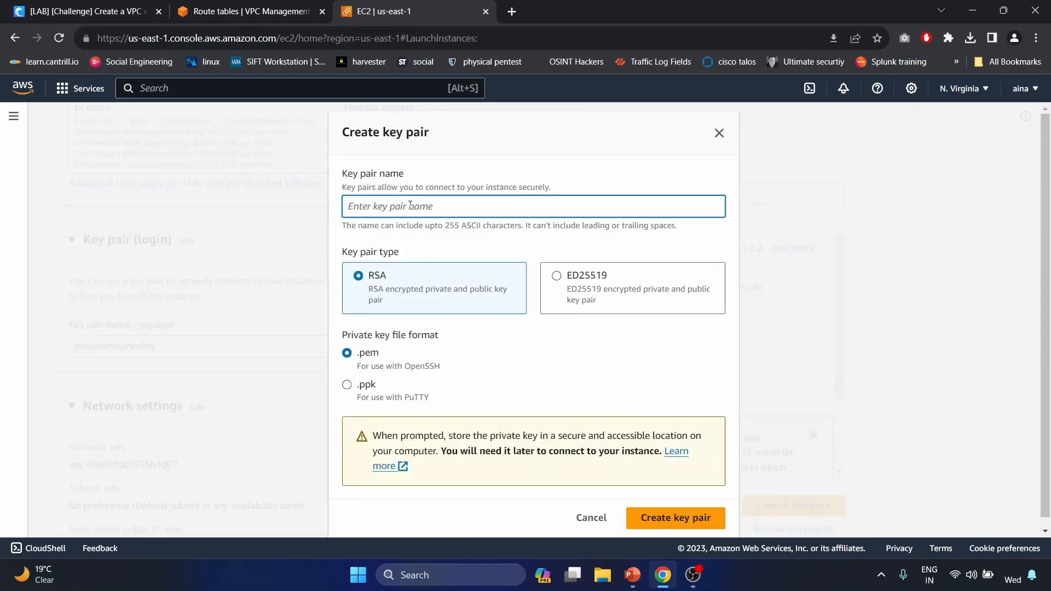
pyautogui.write('pria')
pyautogui.write('vateKeys')
pyautogui.write('s')
pyautogui.click(677, 518)
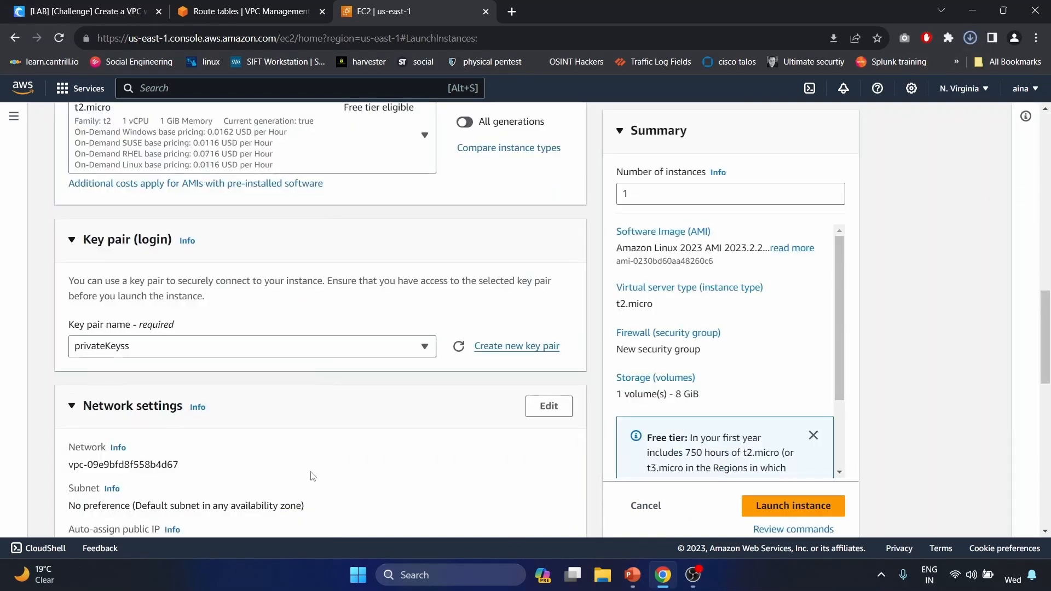
# - Set the instance's network to the cybr-vpc-lab VPC and its private-1a subnet, without a public IP
pyautogui.scroll(-2, 602, 411)
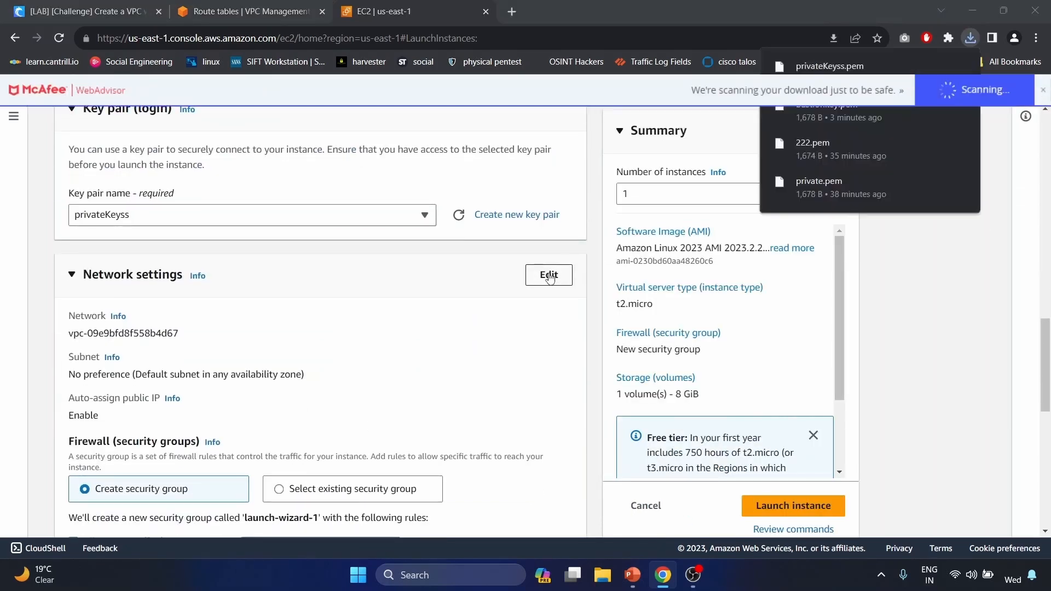
pyautogui.click(549, 275)
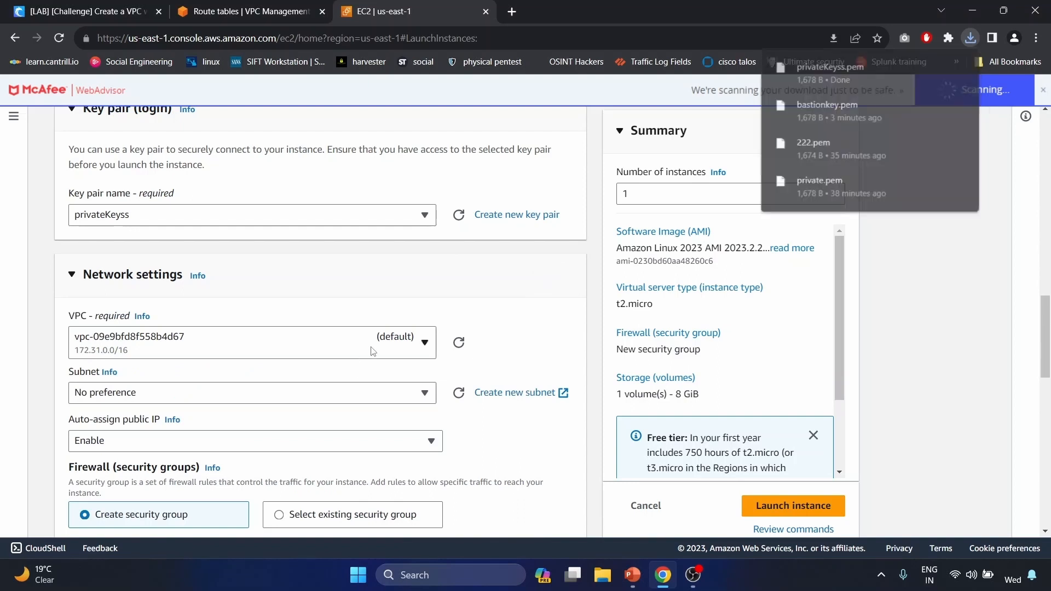
pyautogui.click(362, 343)
pyautogui.click(305, 404)
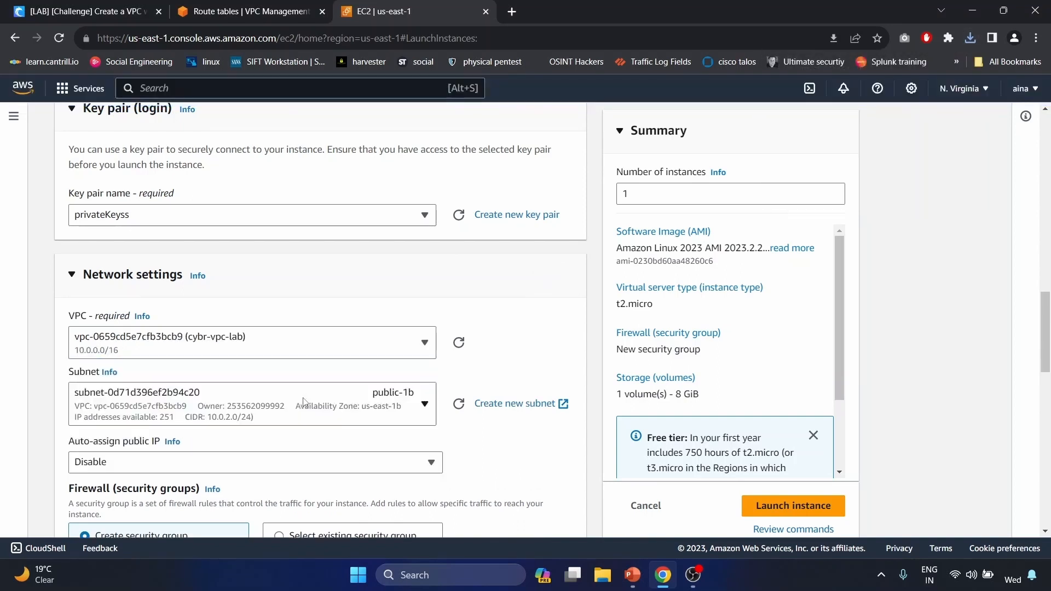
pyautogui.scroll(-2, 350, 313)
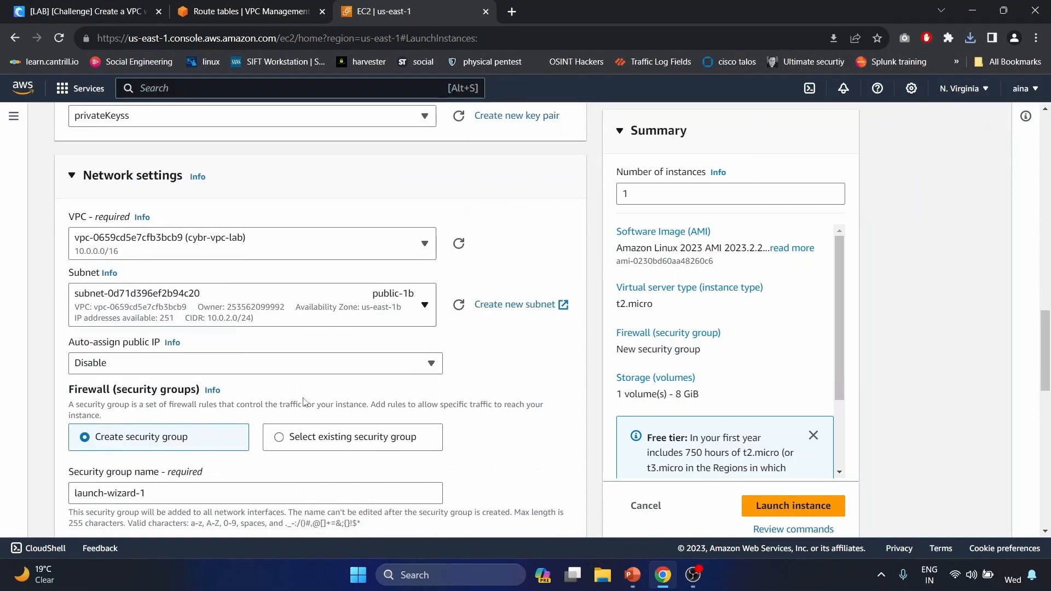
pyautogui.click(370, 307)
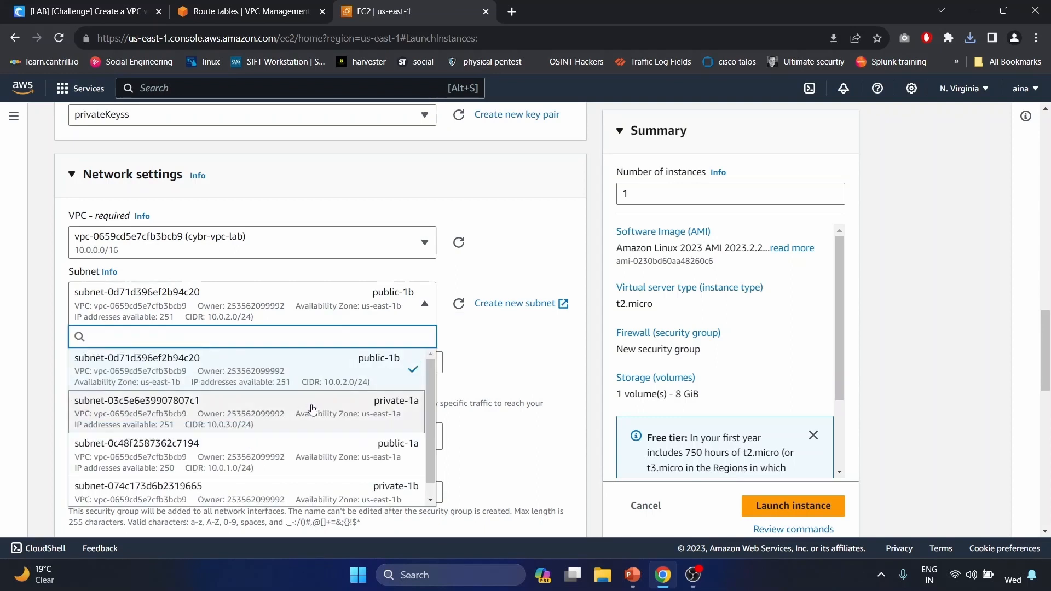
pyautogui.scroll(-1, 482, 298)
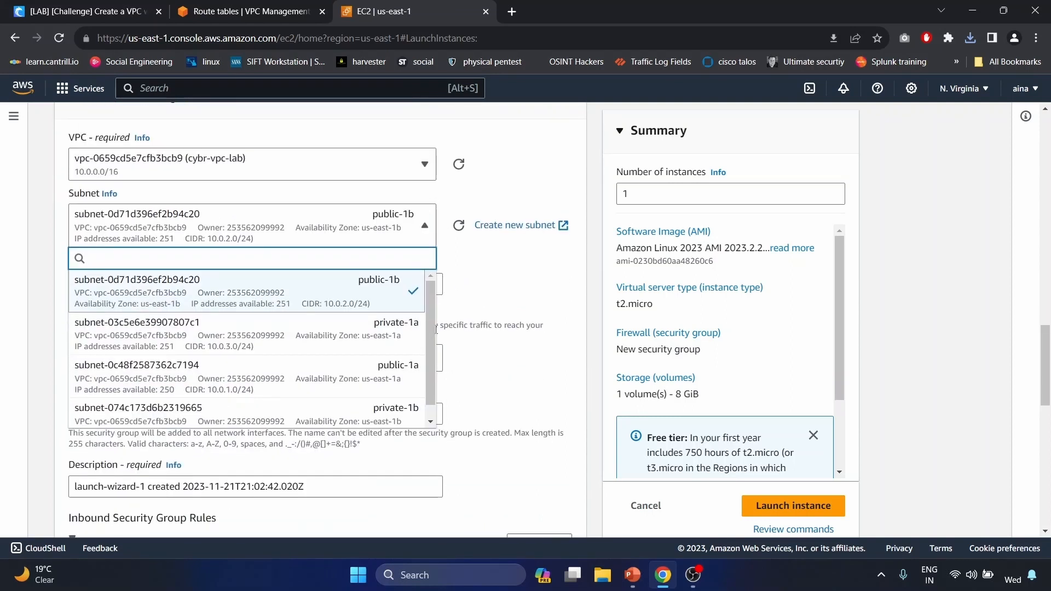
pyautogui.click(382, 337)
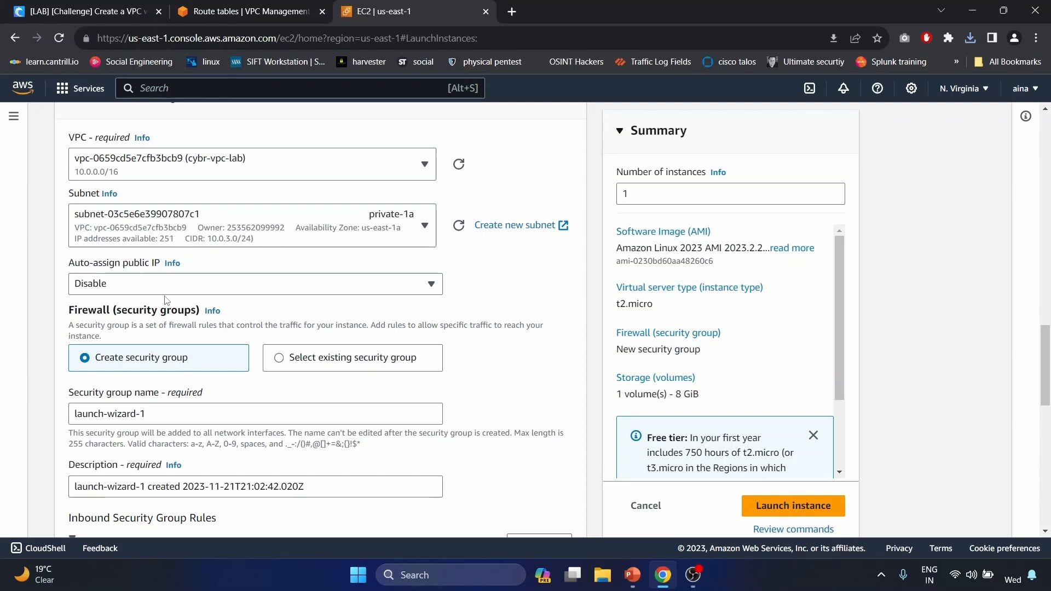
pyautogui.scroll(-2, 167, 300)
# - Rename the security group to Private_Instance_SecurityGroup and update its description
pyautogui.tripleClick(151, 300)
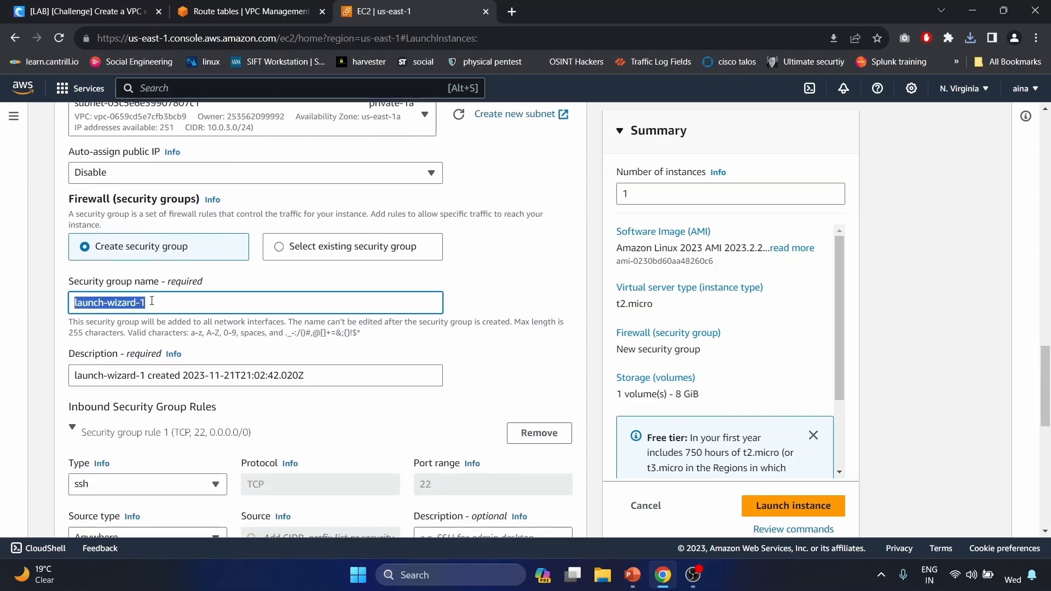
pyautogui.press('BackSpace')
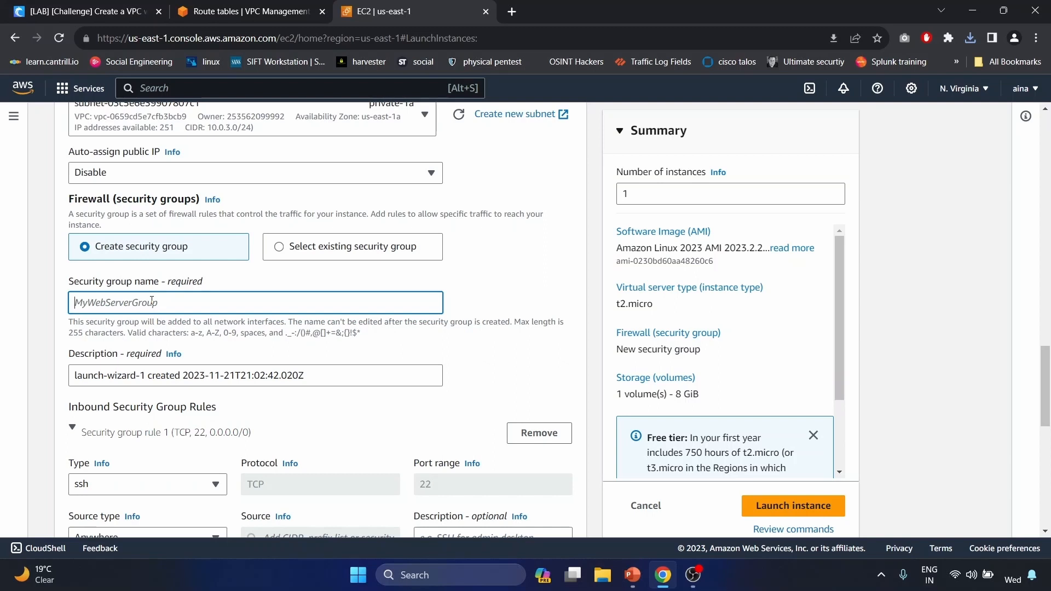
pyautogui.write('Private_Instance_SecurityGroup')
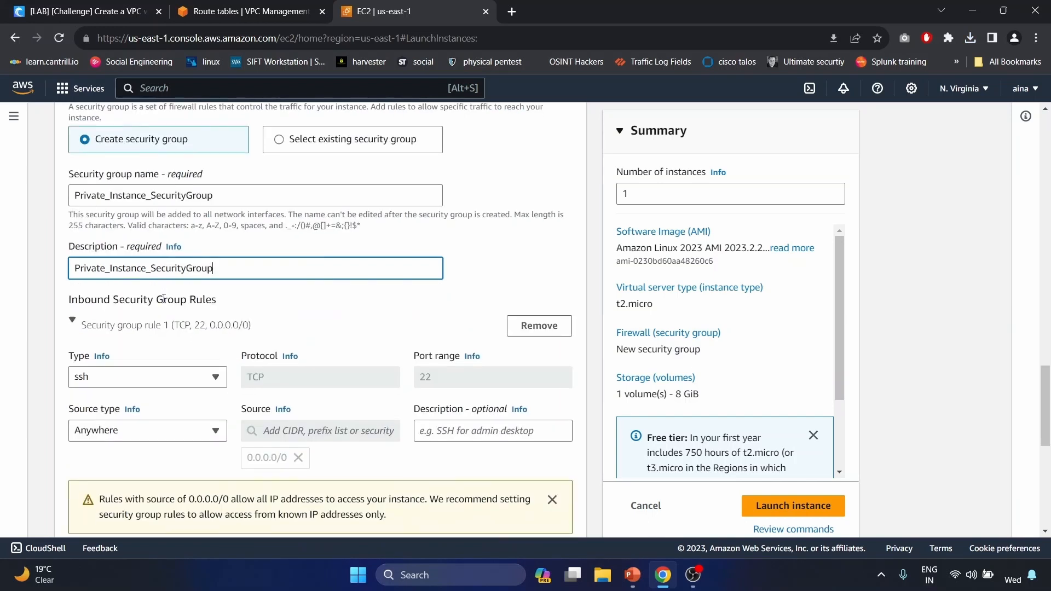
pyautogui.click(169, 327)
pyautogui.scroll(-1, 169, 328)
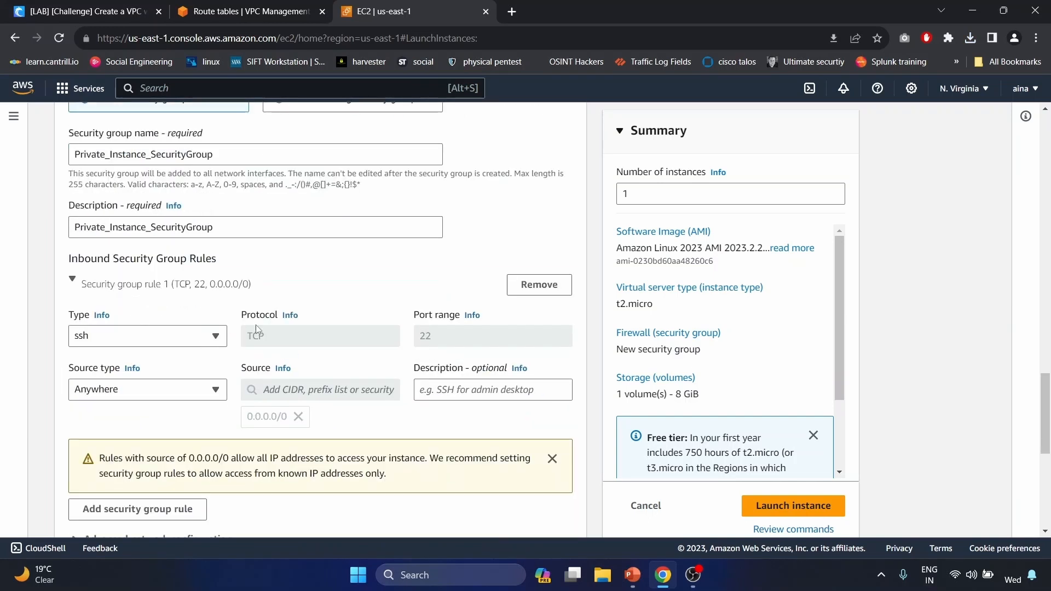
# - Allow SSH only from the Bastion_host security group and launch the private instance
pyautogui.click(212, 399)
pyautogui.click(129, 432)
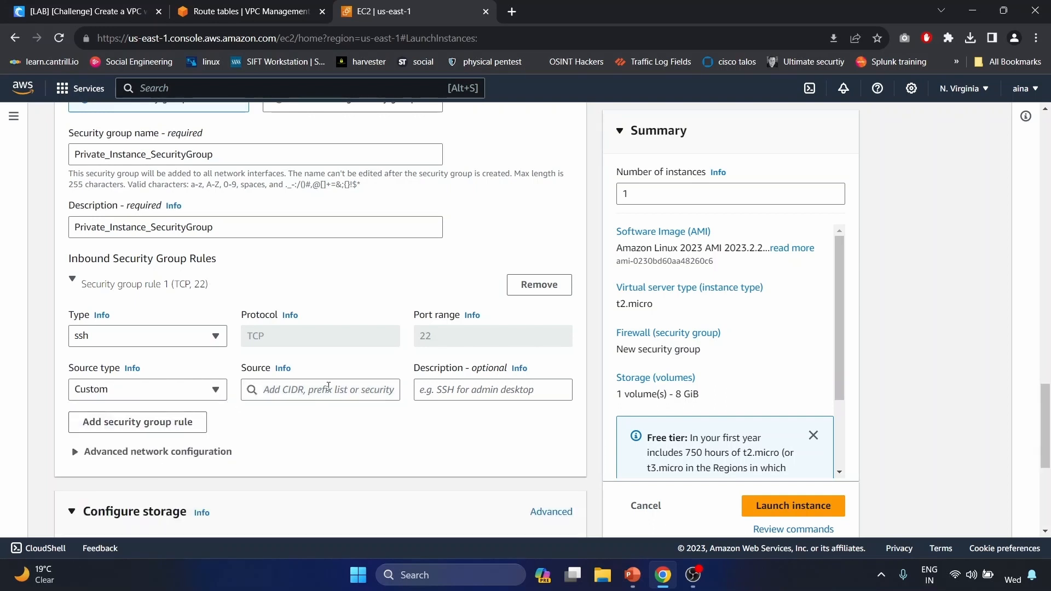
pyautogui.click(310, 394)
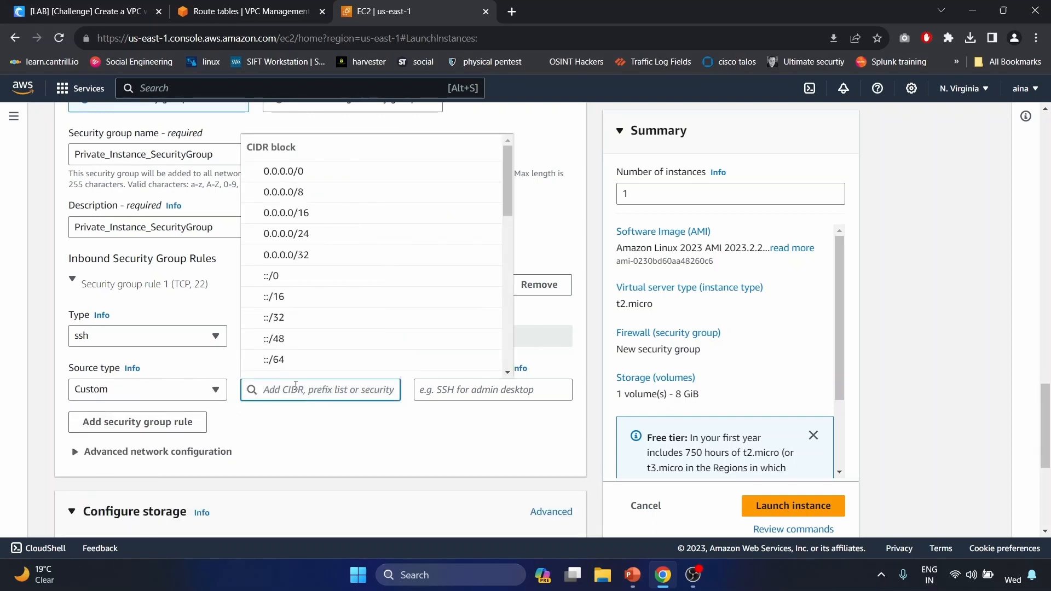
pyautogui.write('bastio')
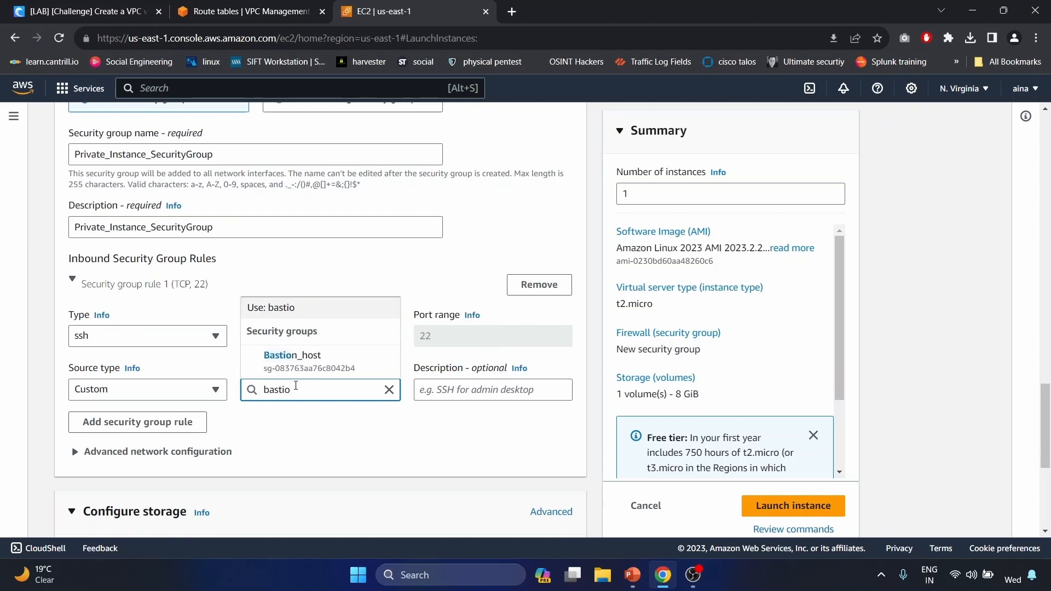
pyautogui.click(291, 361)
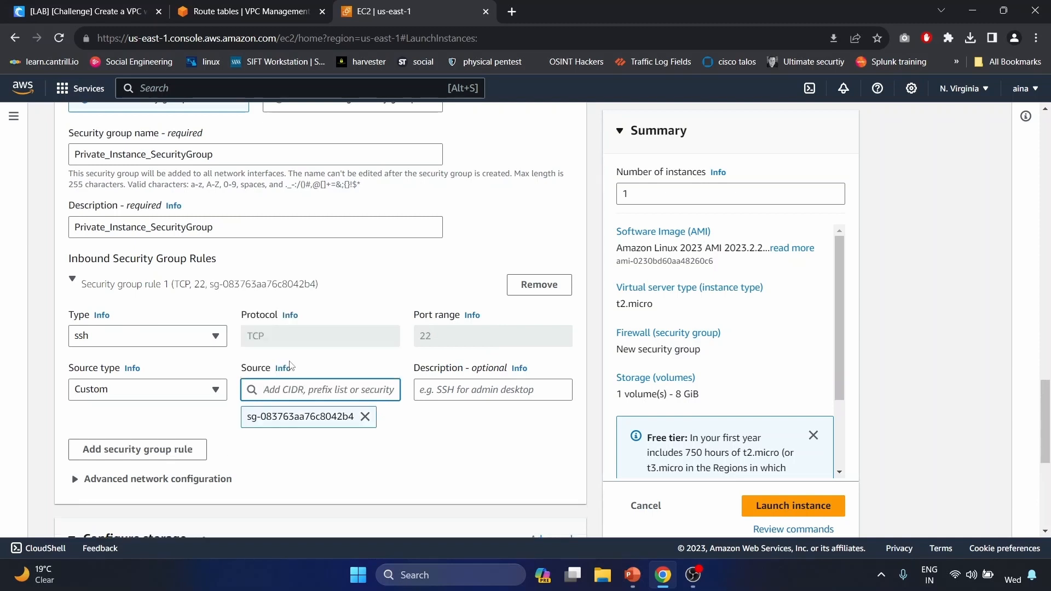
pyautogui.scroll(-1, 291, 366)
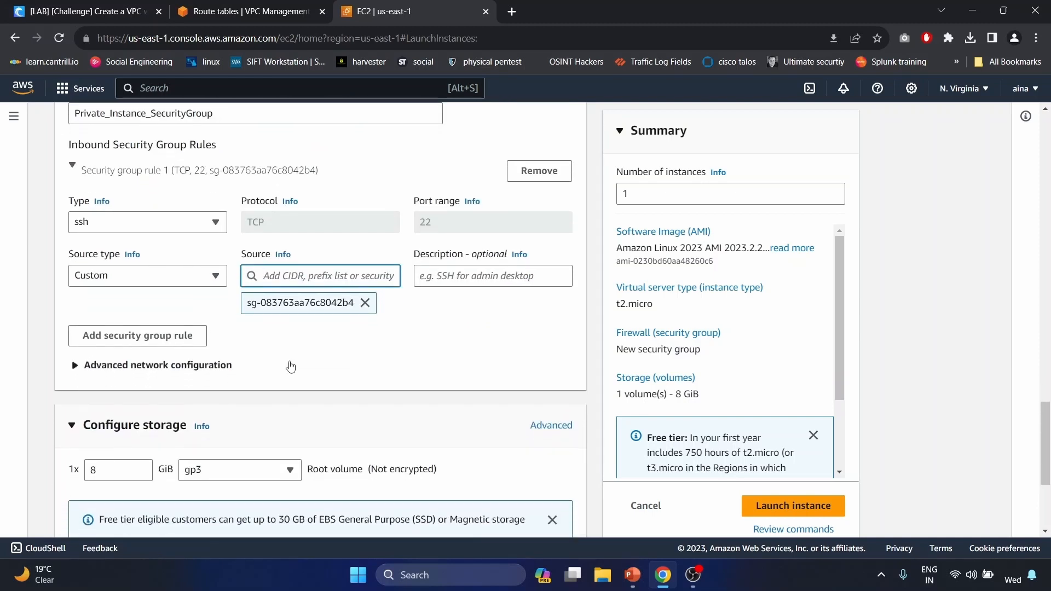
pyautogui.scroll(1, 290, 366)
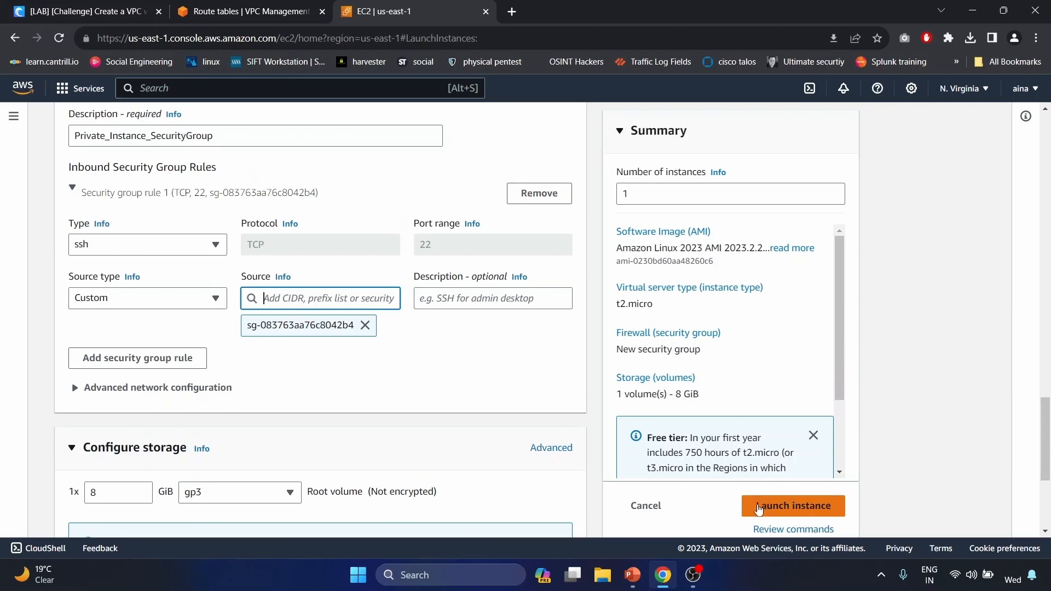
pyautogui.click(759, 509)
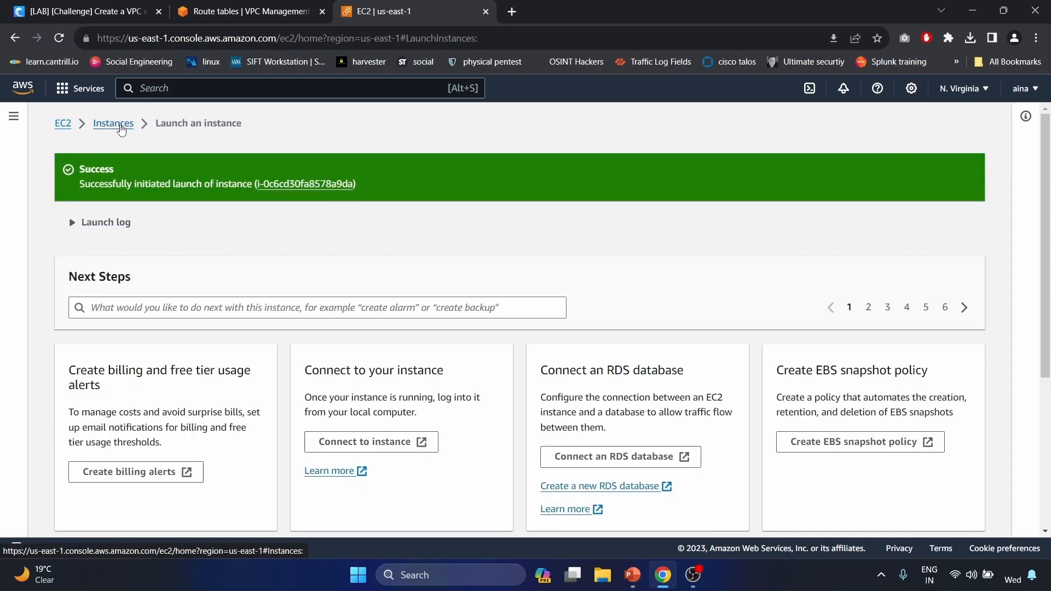
# - Inspect the details of bastion, then private_instance, then bastion again in the Instances list
pyautogui.click(117, 126)
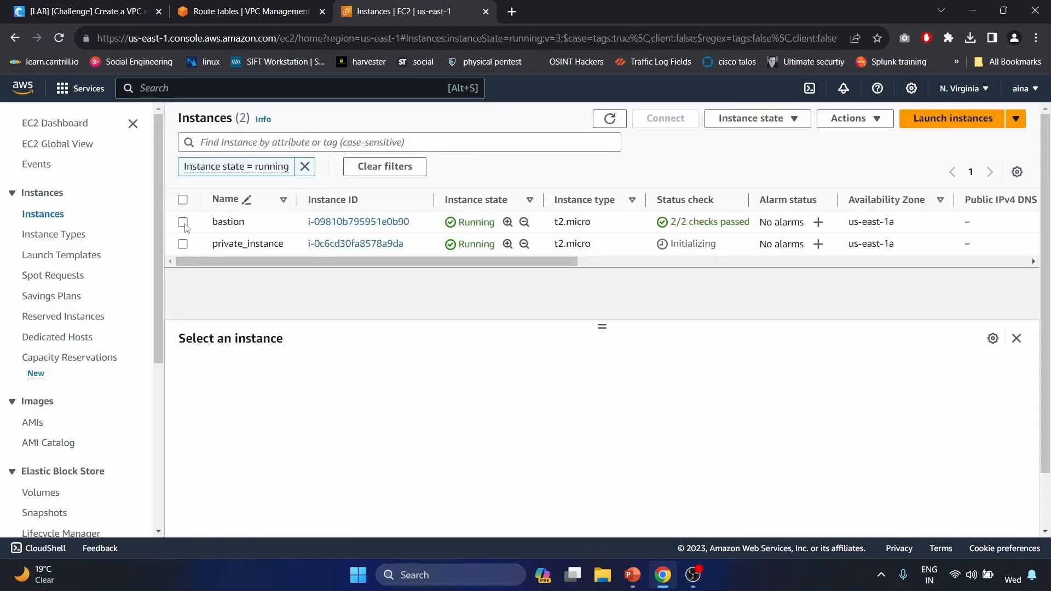
pyautogui.click(184, 223)
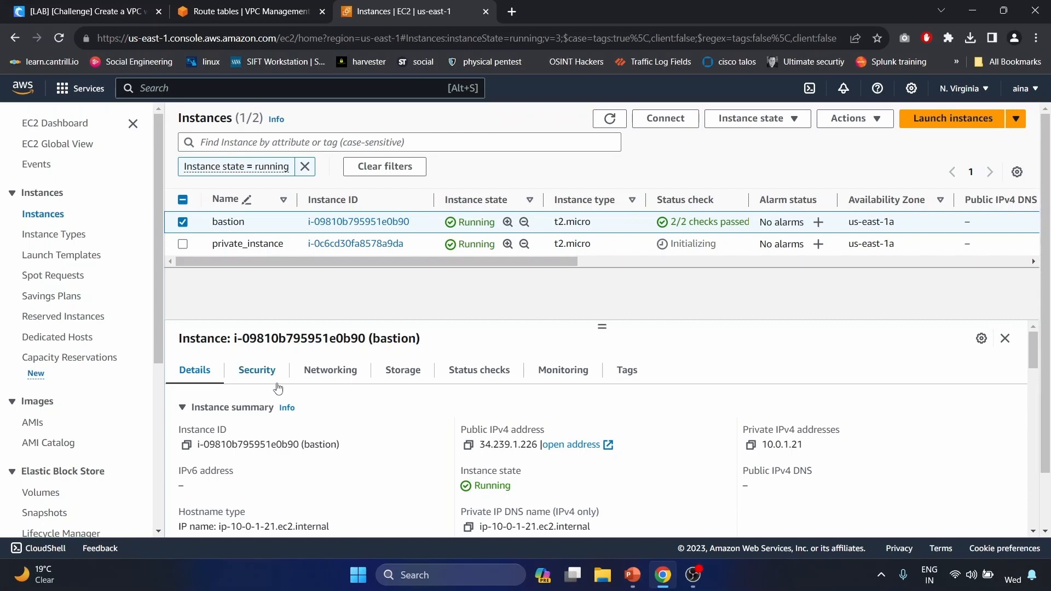
pyautogui.click(183, 222)
pyautogui.click(183, 244)
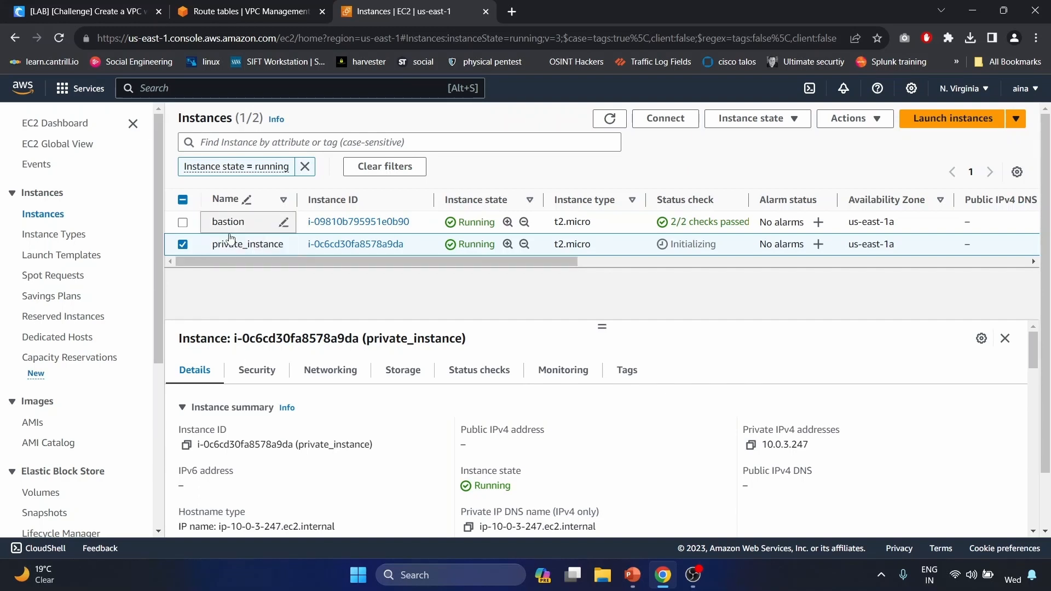
pyautogui.click(183, 244)
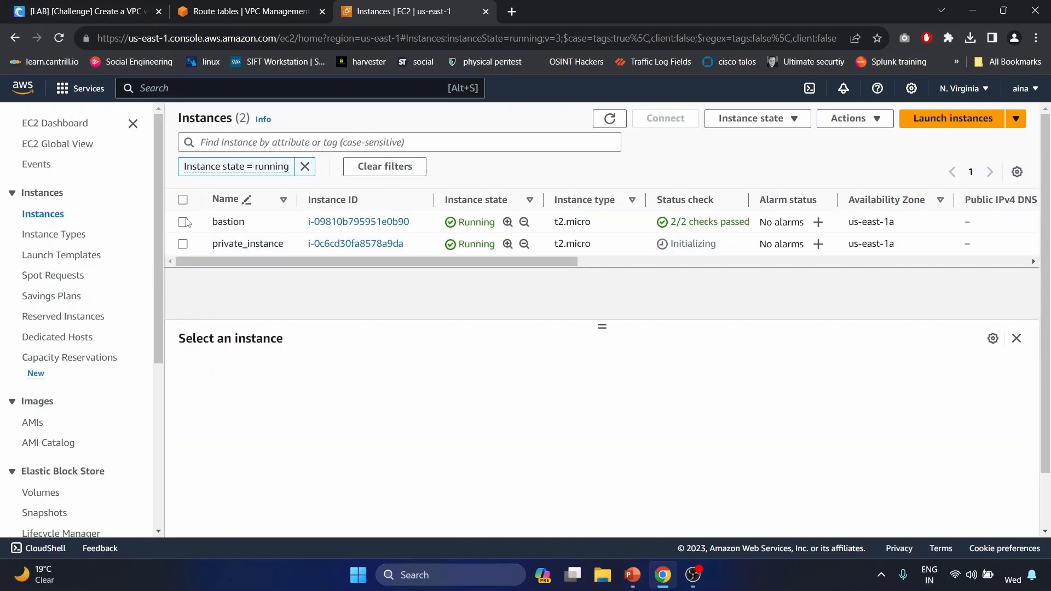
pyautogui.click(183, 222)
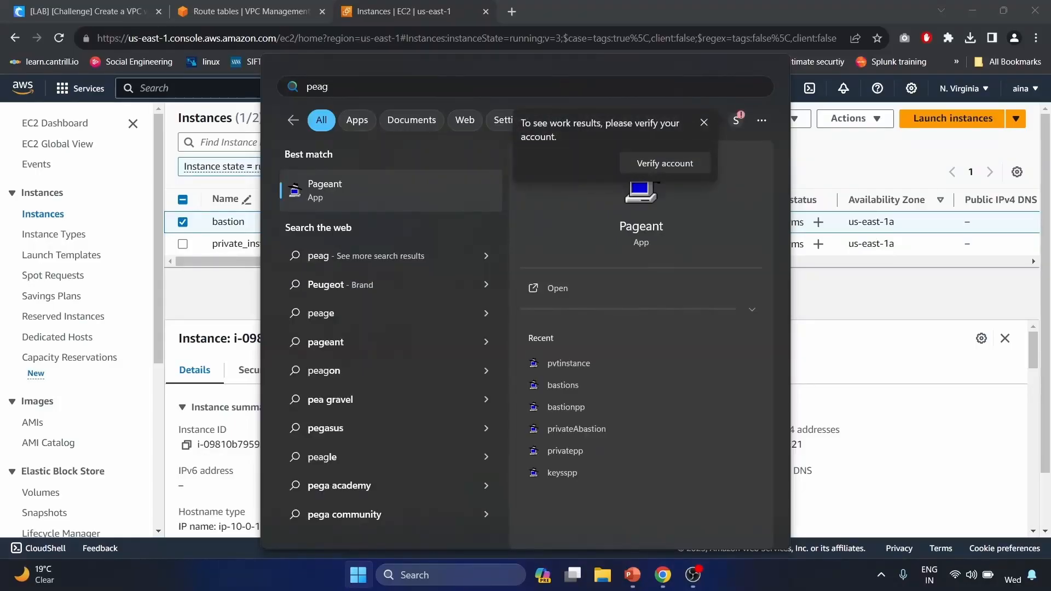
# - Start Pageant, dismiss the already-running error, and review the keys it currently holds
pyautogui.press('Return')
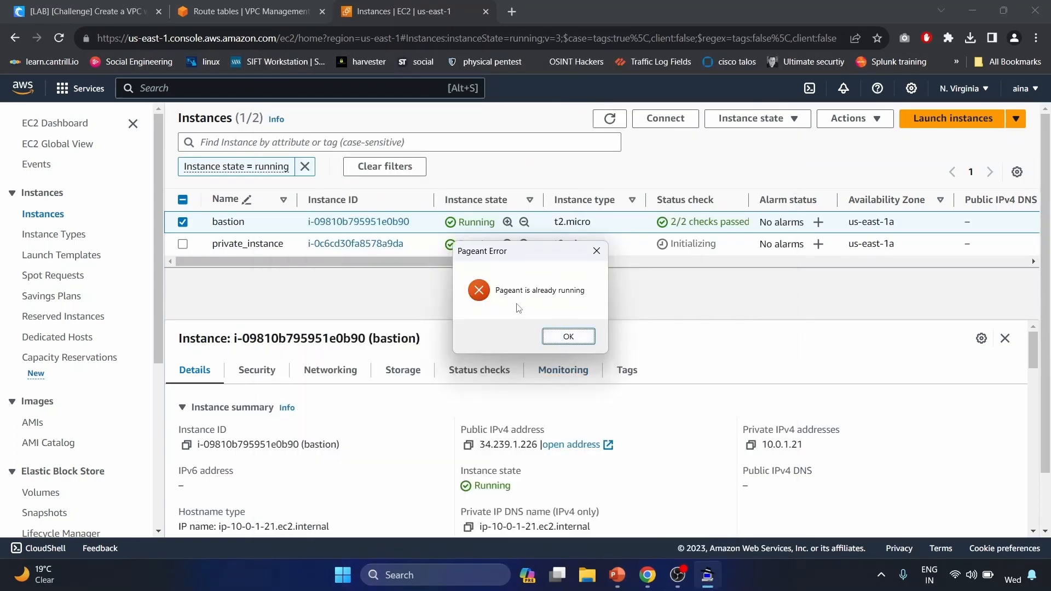
pyautogui.click(570, 336)
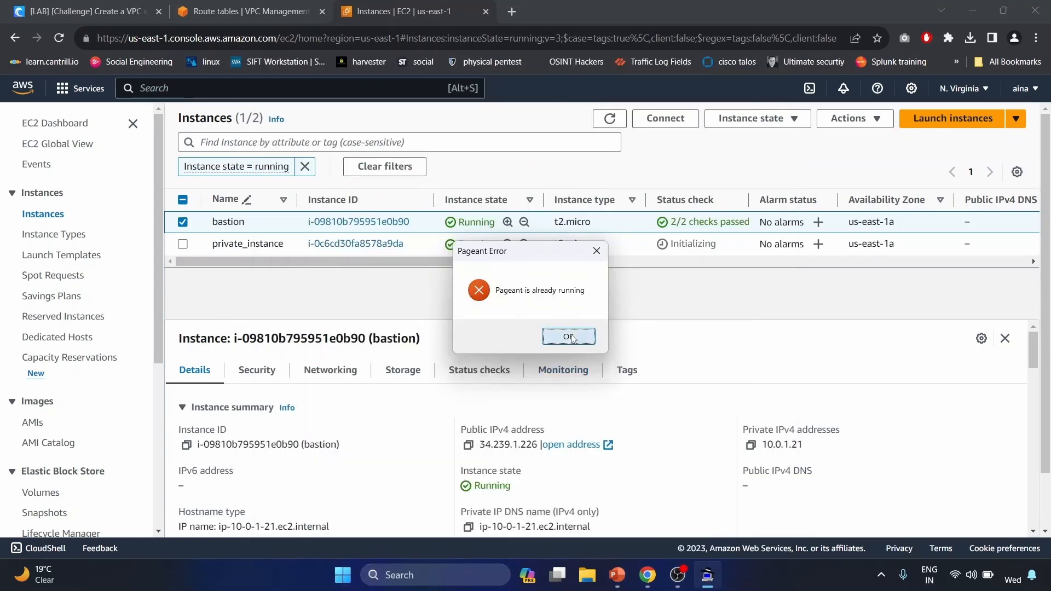
pyautogui.click(880, 583)
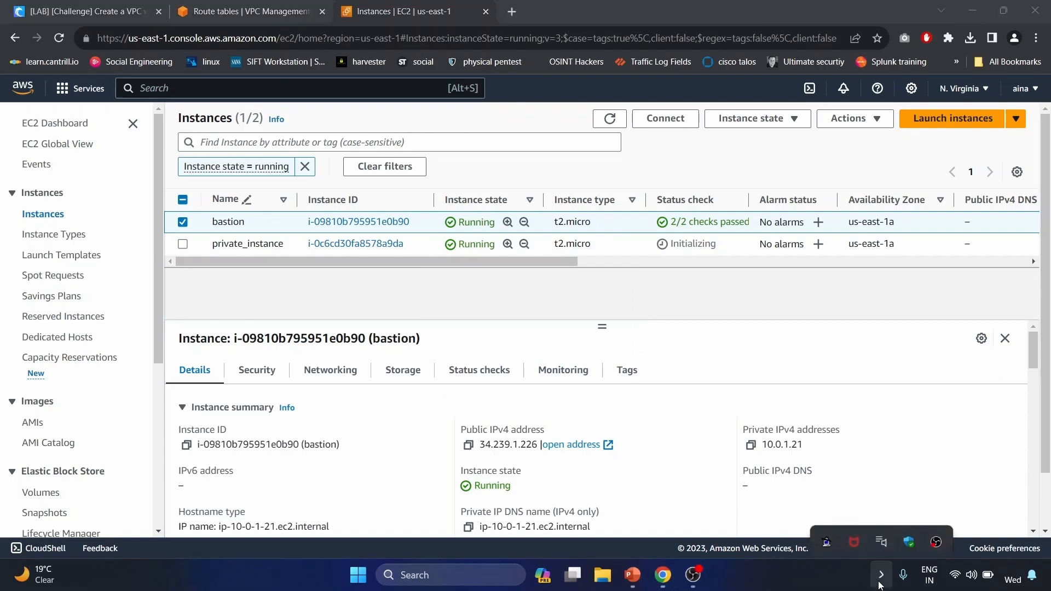
pyautogui.rightClick(825, 534)
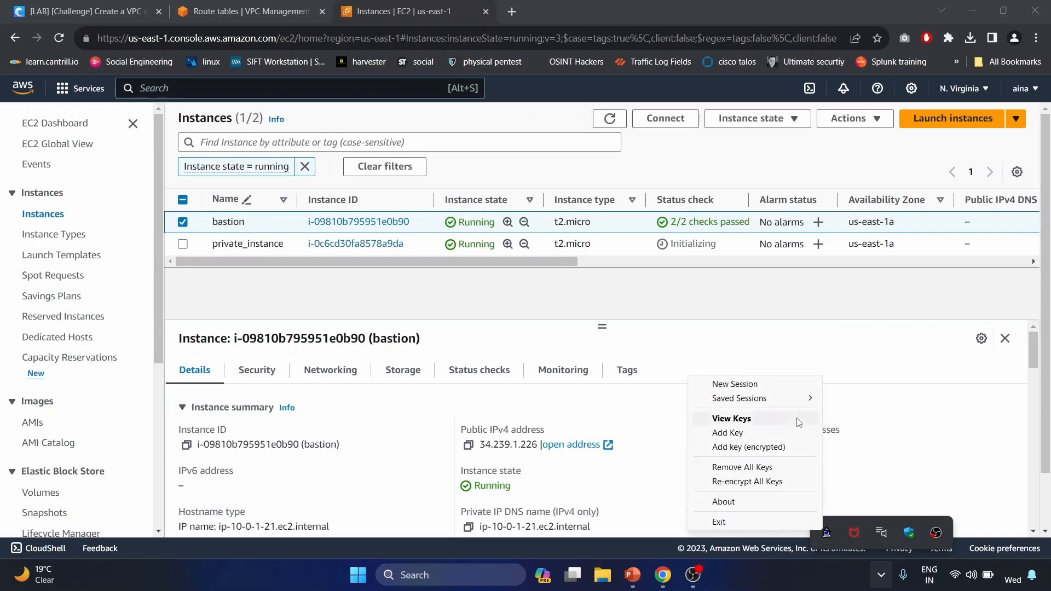
pyautogui.click(732, 419)
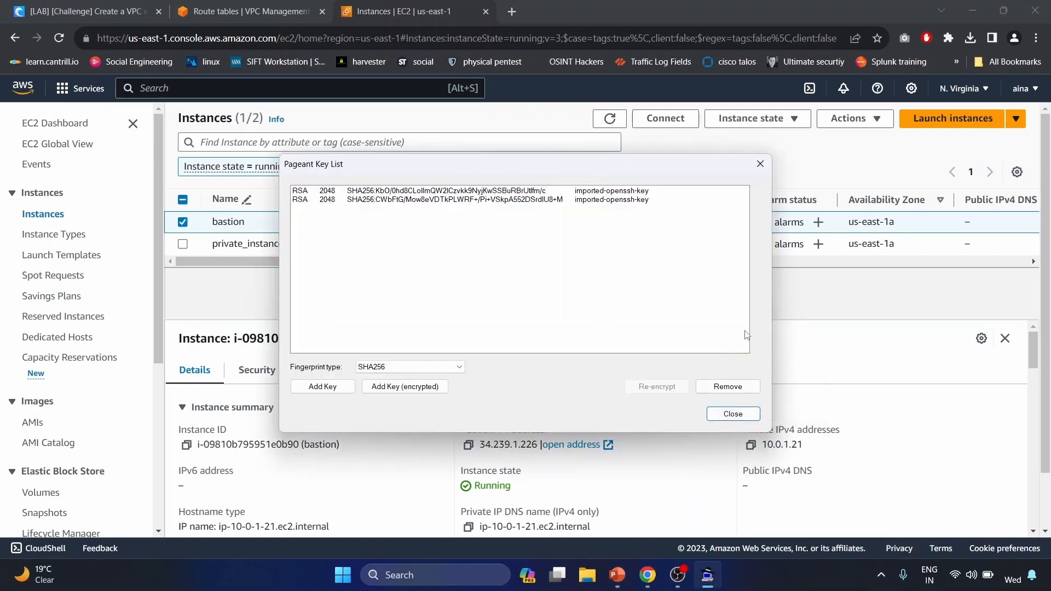
pyautogui.click(733, 414)
# - Remove all keys from Pageant and confirm its key list is empty
pyautogui.click(882, 575)
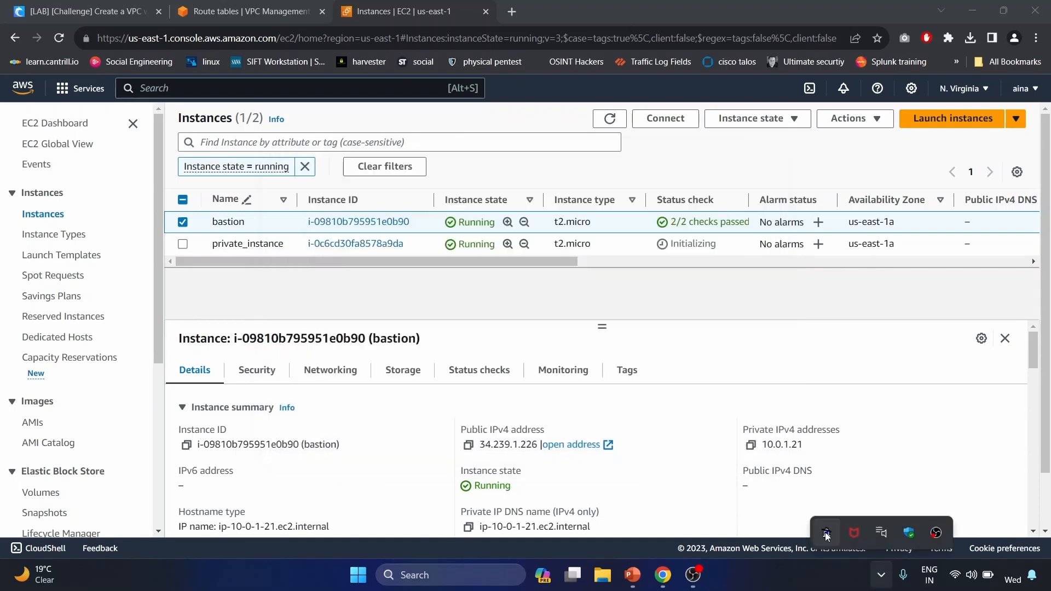
pyautogui.rightClick(827, 533)
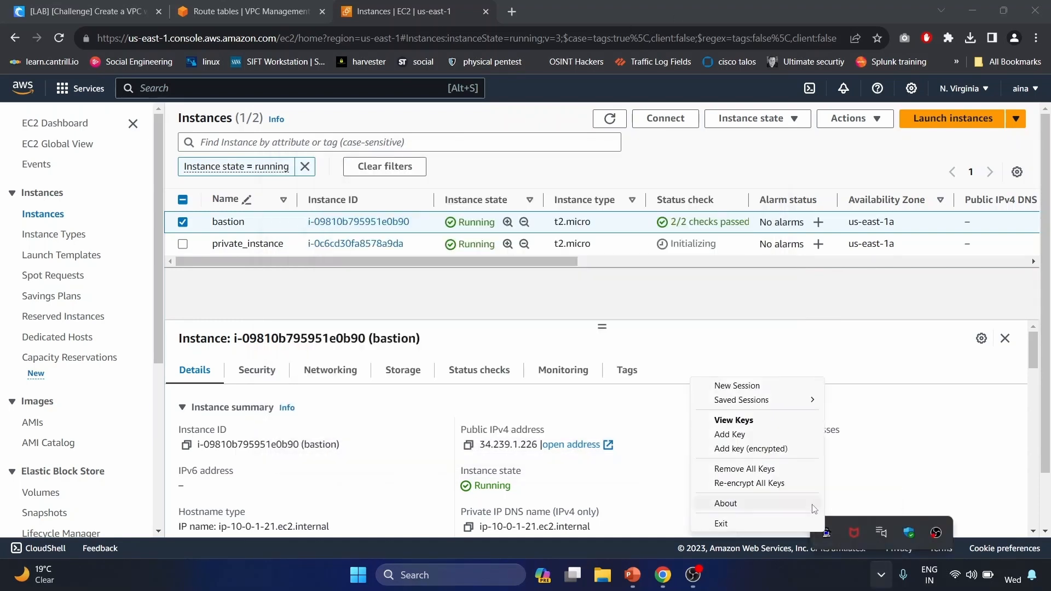
pyautogui.click(783, 468)
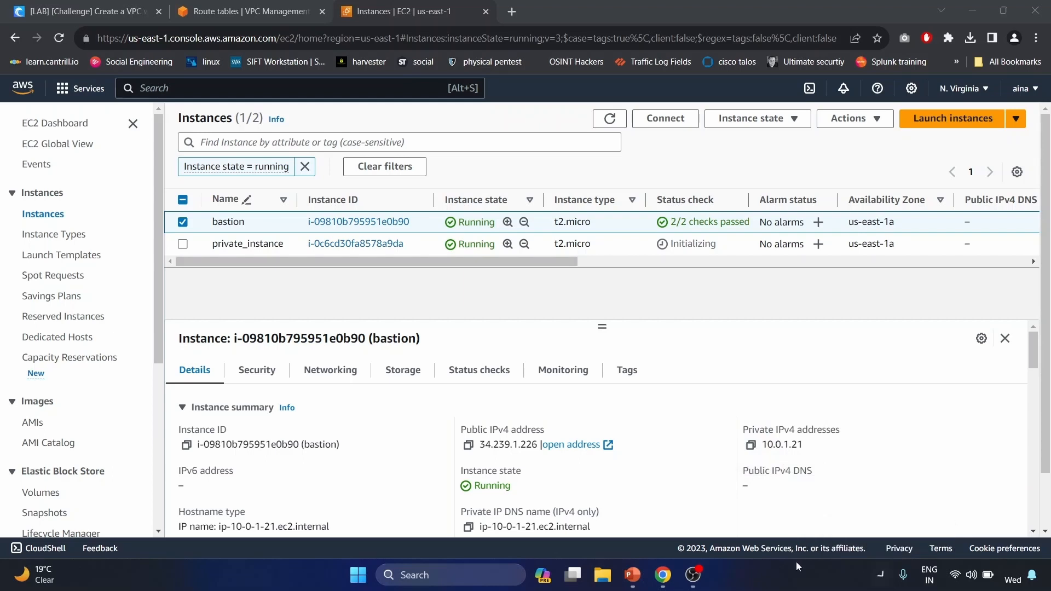
pyautogui.click(881, 575)
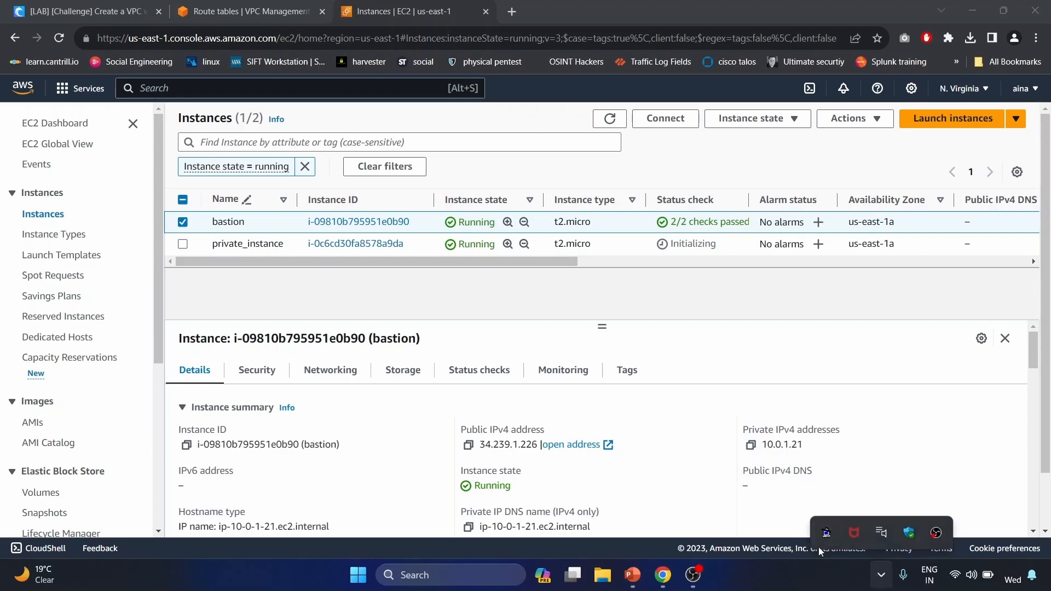
pyautogui.rightClick(819, 537)
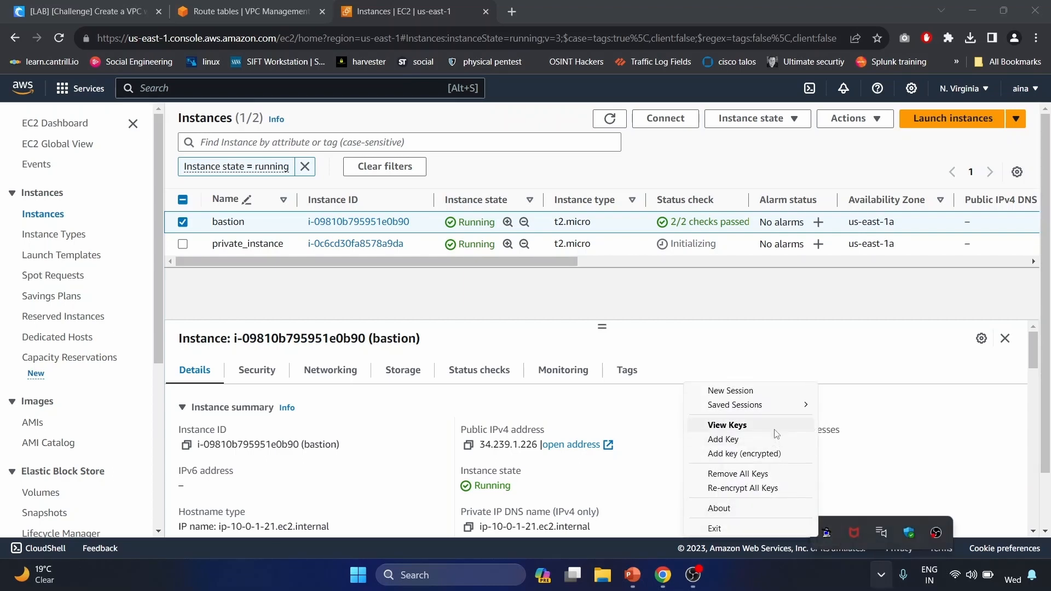
pyautogui.click(727, 426)
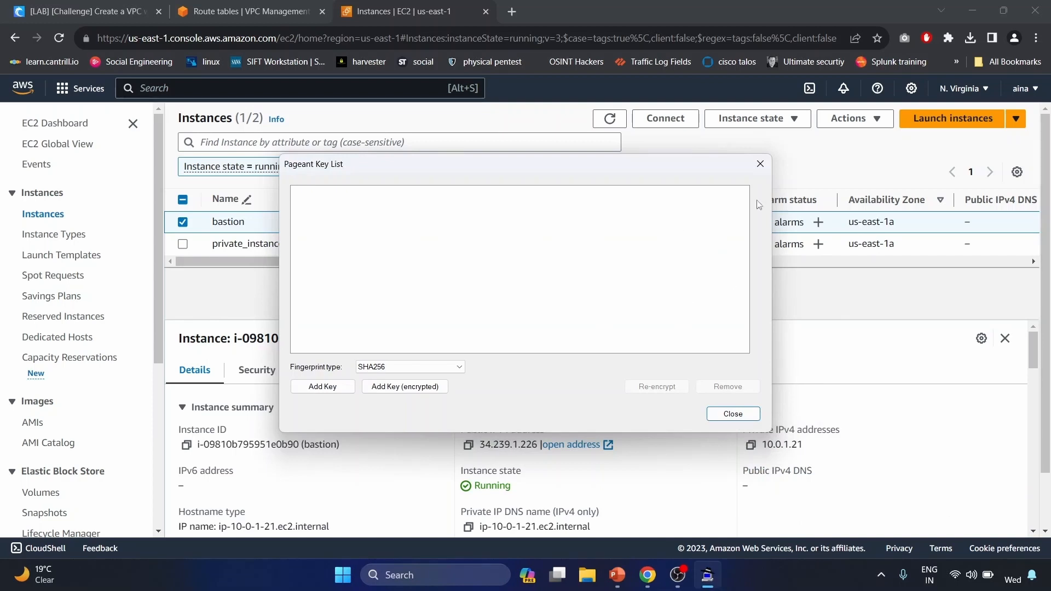
pyautogui.click(761, 164)
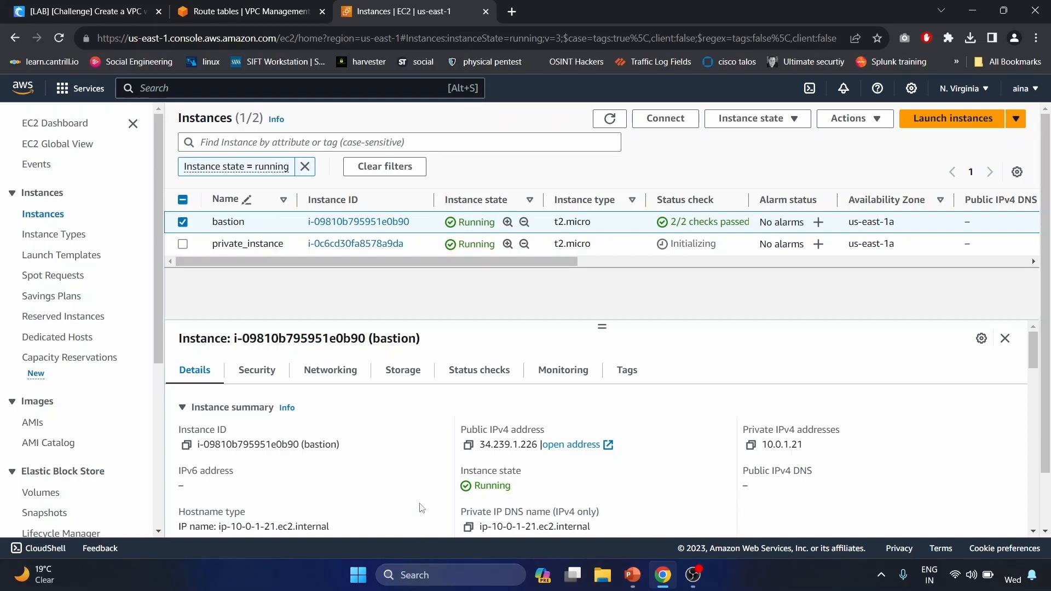
# - Launch PuTTYgen and import bastionkey.pem using the All Files filter
pyautogui.click(359, 575)
pyautogui.write('gen')
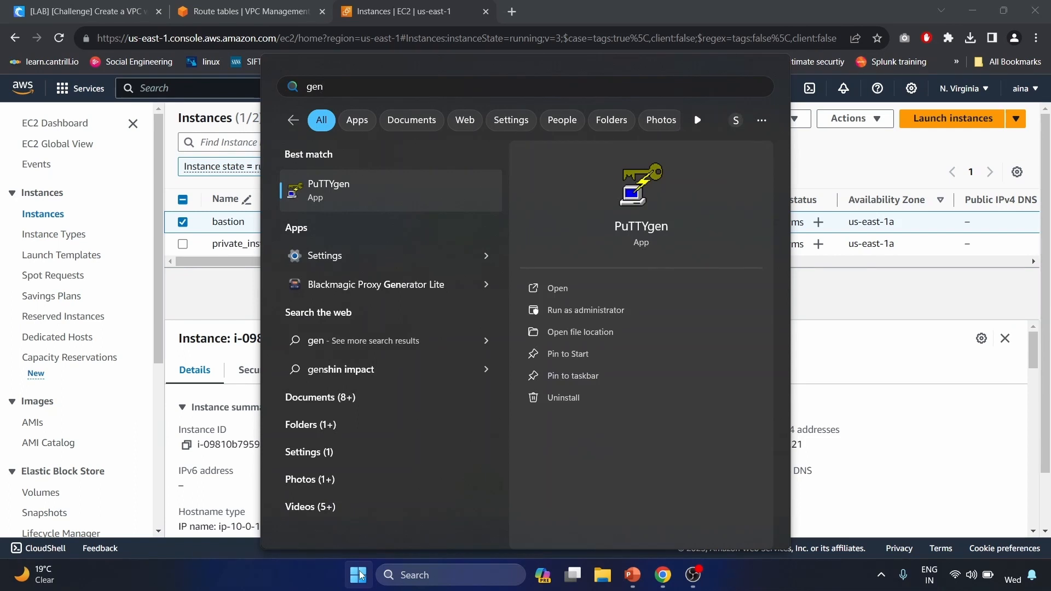
pyautogui.press('Return')
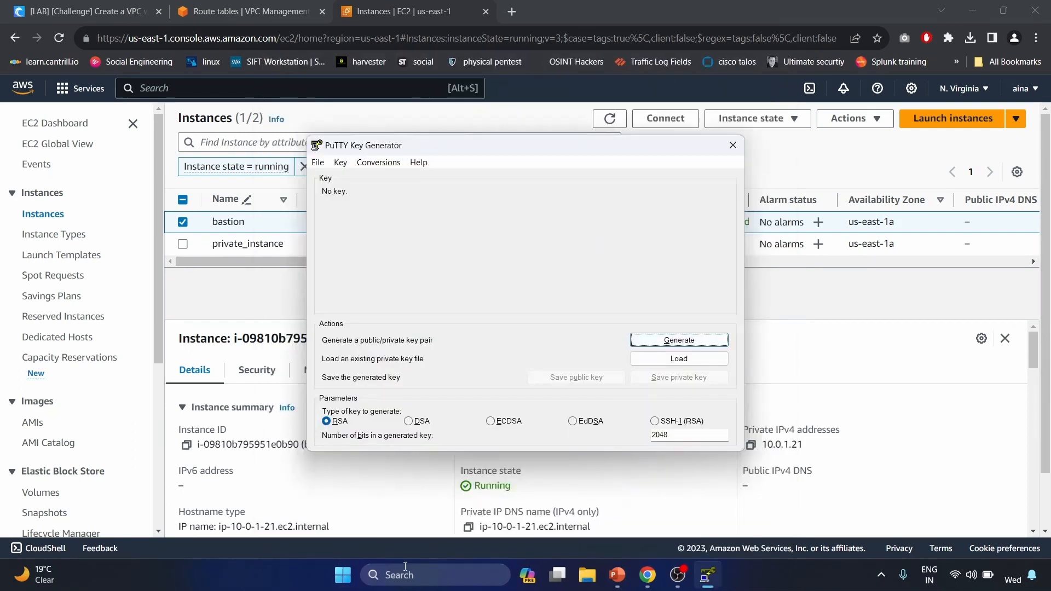
pyautogui.click(677, 366)
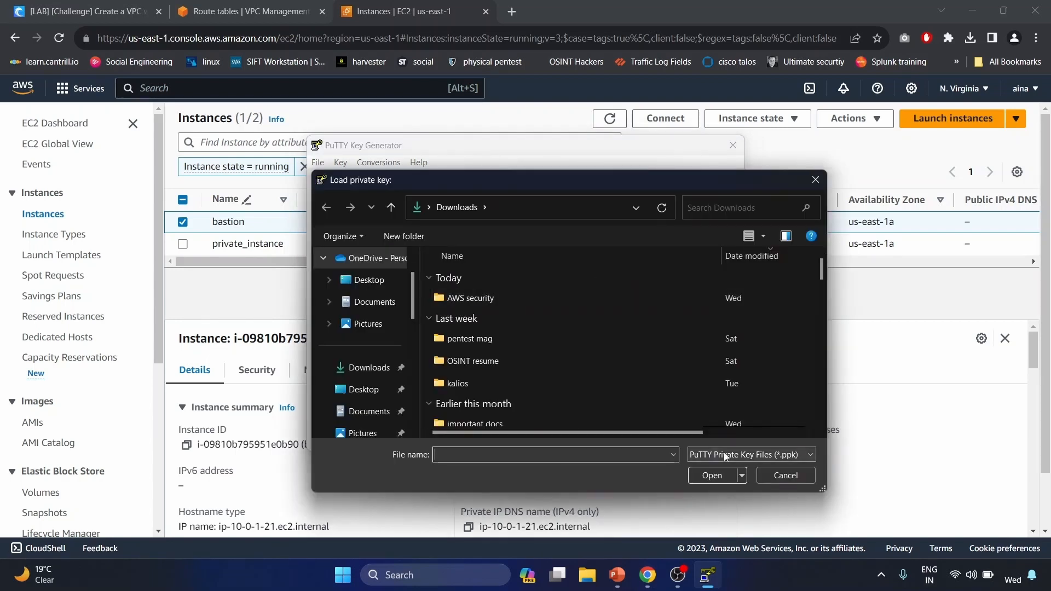
pyautogui.click(726, 455)
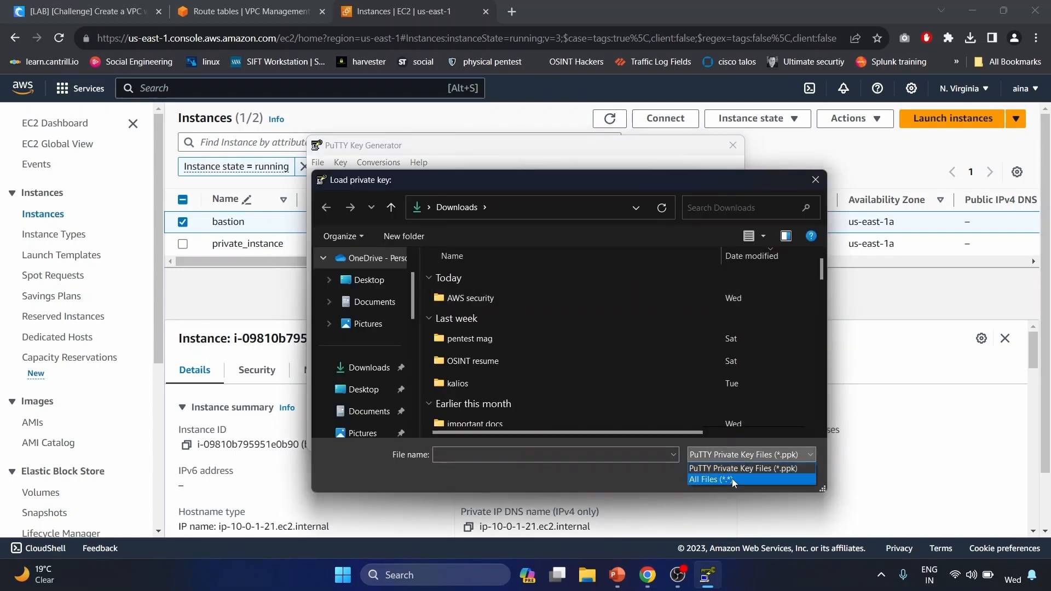
pyautogui.click(732, 479)
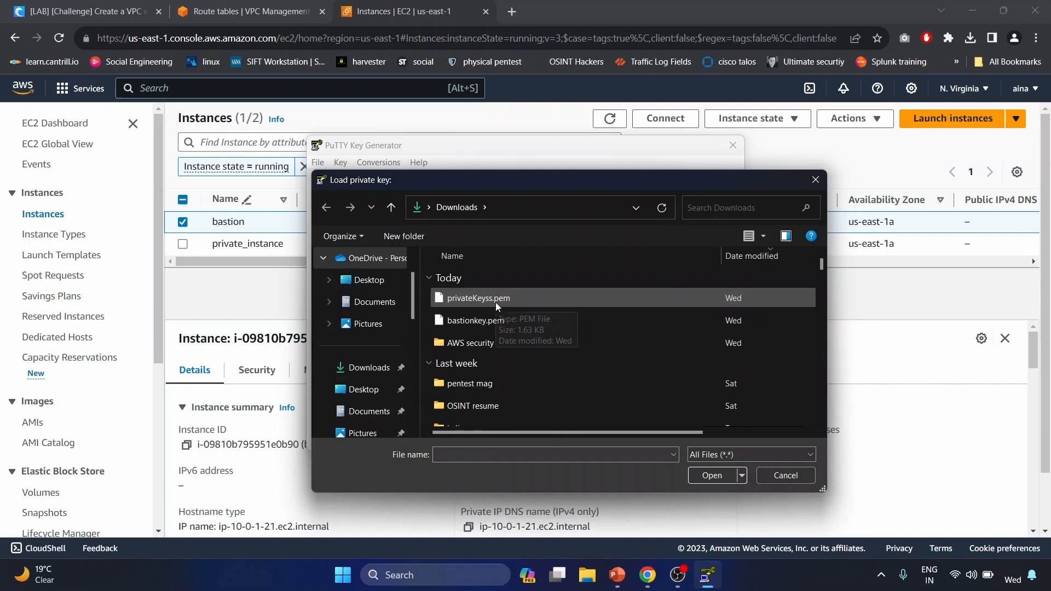
pyautogui.click(491, 316)
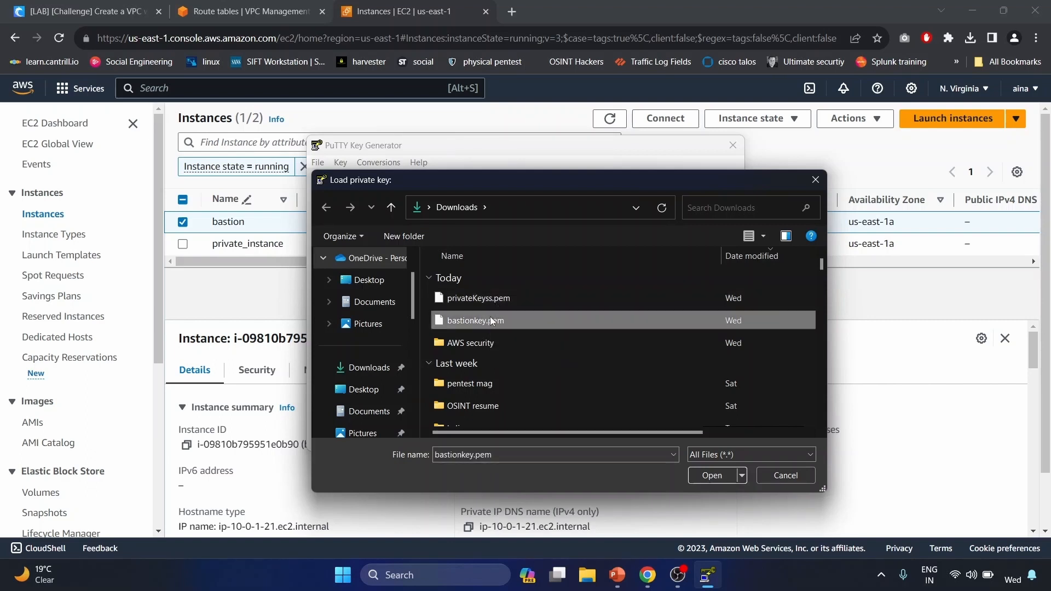
pyautogui.click(728, 475)
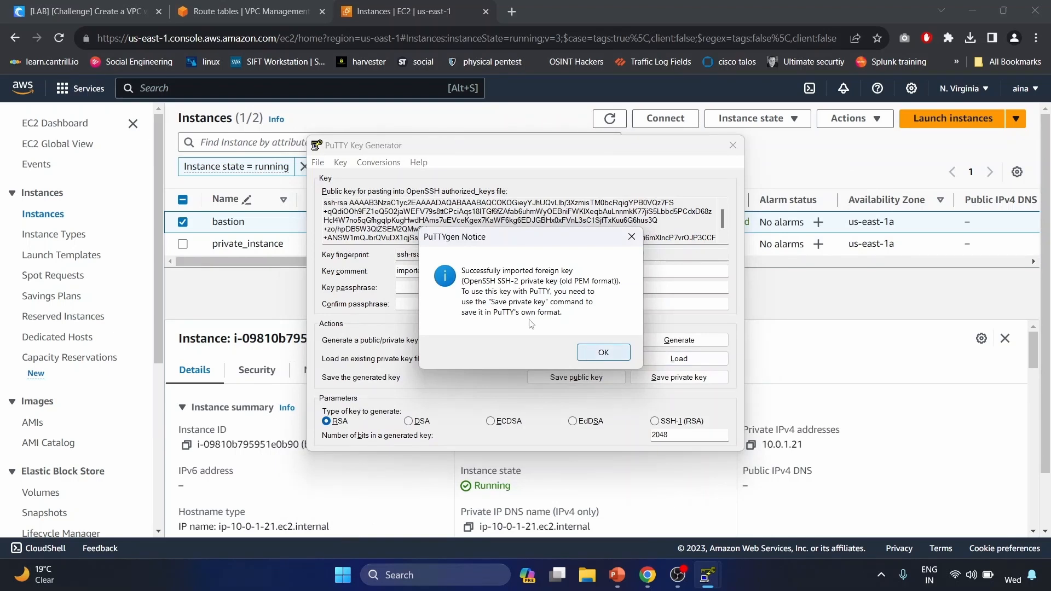
pyautogui.click(604, 352)
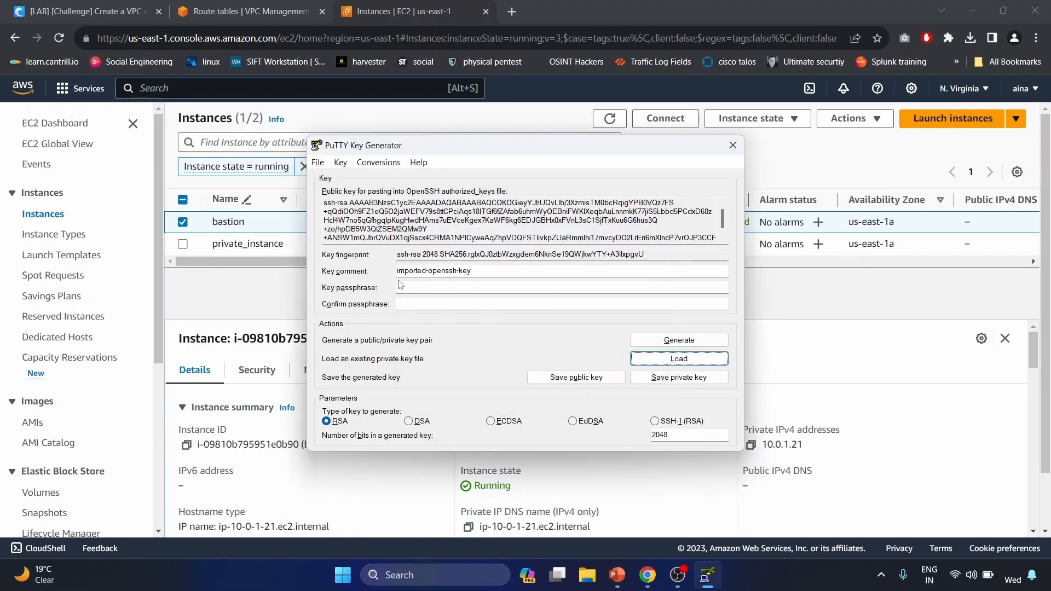
# - Protect the key with a passphrase and save it as bastionkey.ppk in Downloads
pyautogui.click(426, 290)
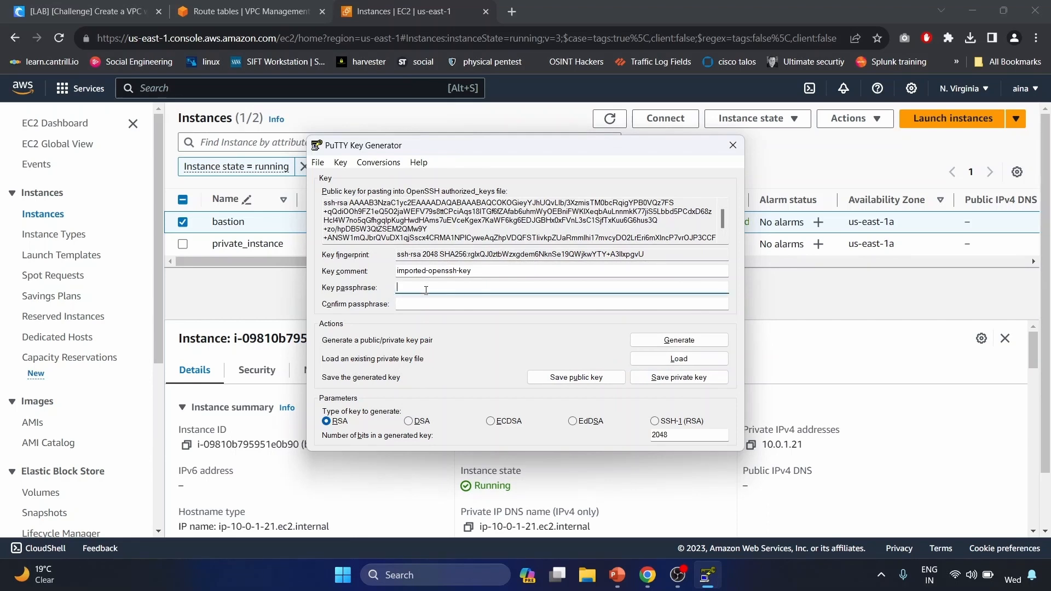
pyautogui.write('******')
pyautogui.click(423, 303)
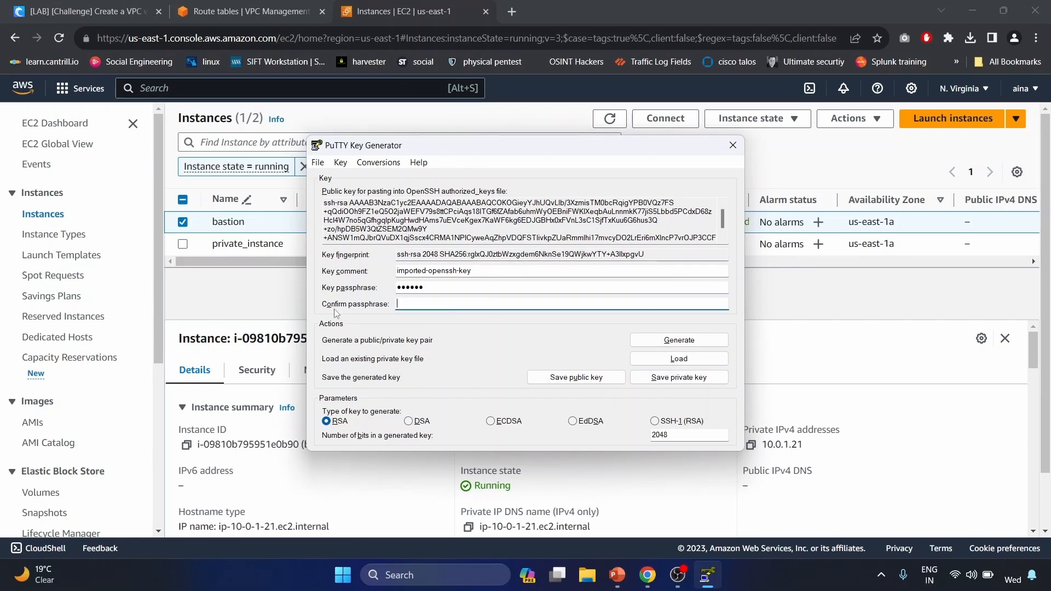
pyautogui.write('******')
pyautogui.click(671, 380)
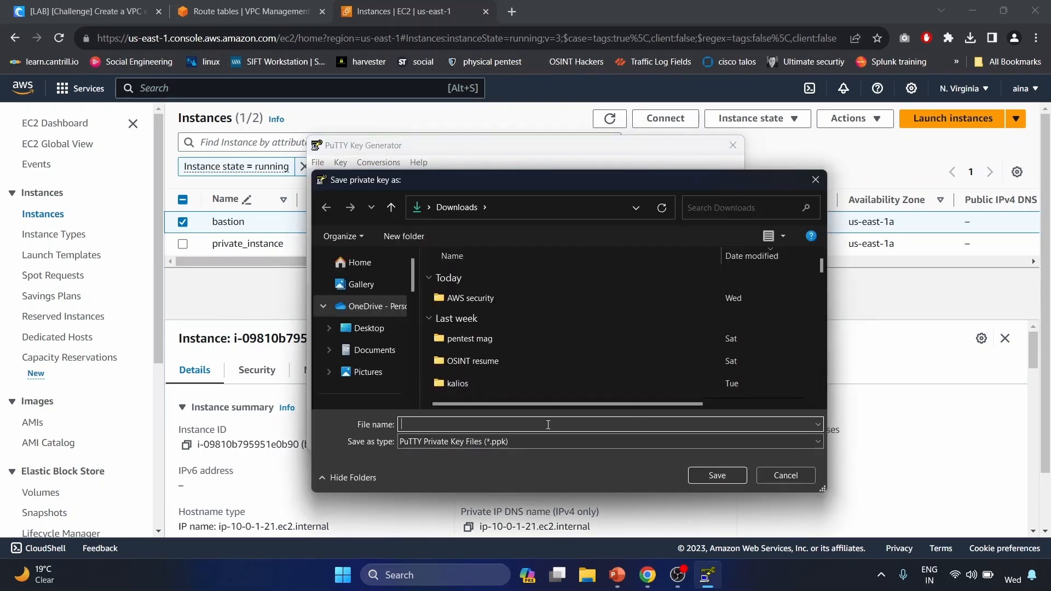
pyautogui.write('bastion')
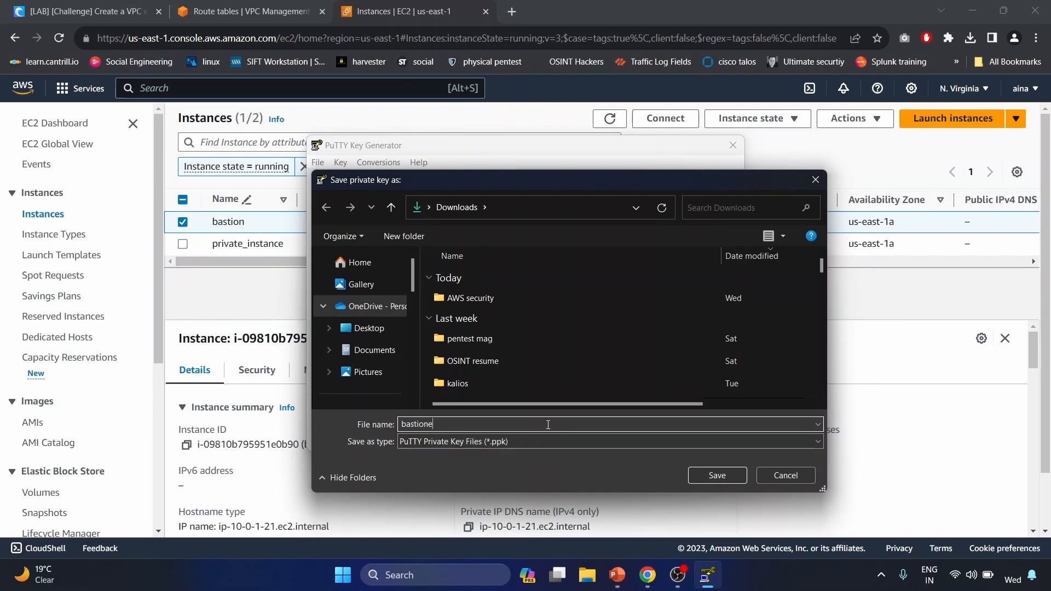
pyautogui.write('key')
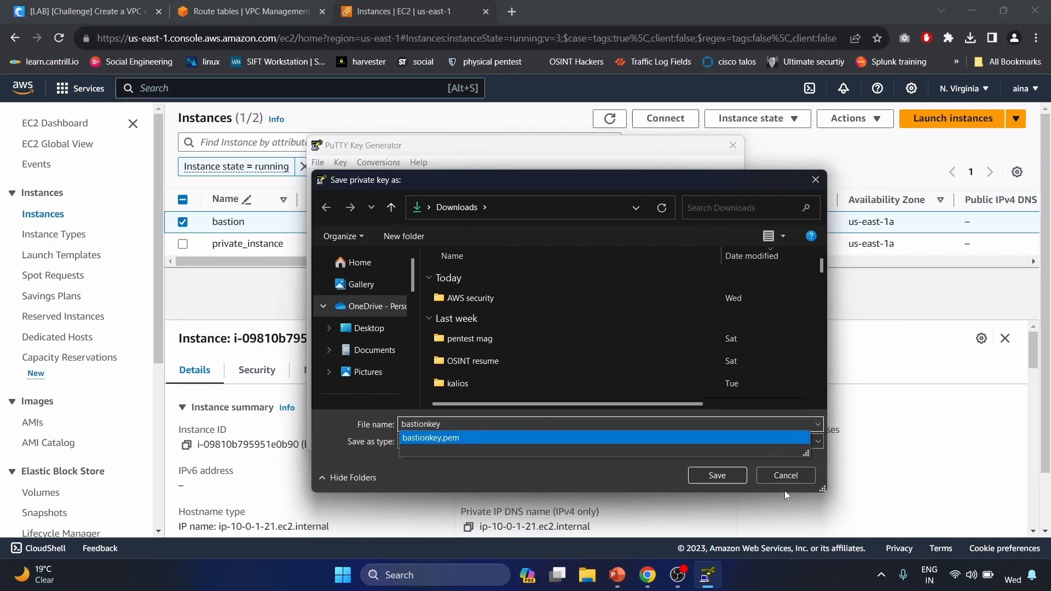
pyautogui.click(729, 477)
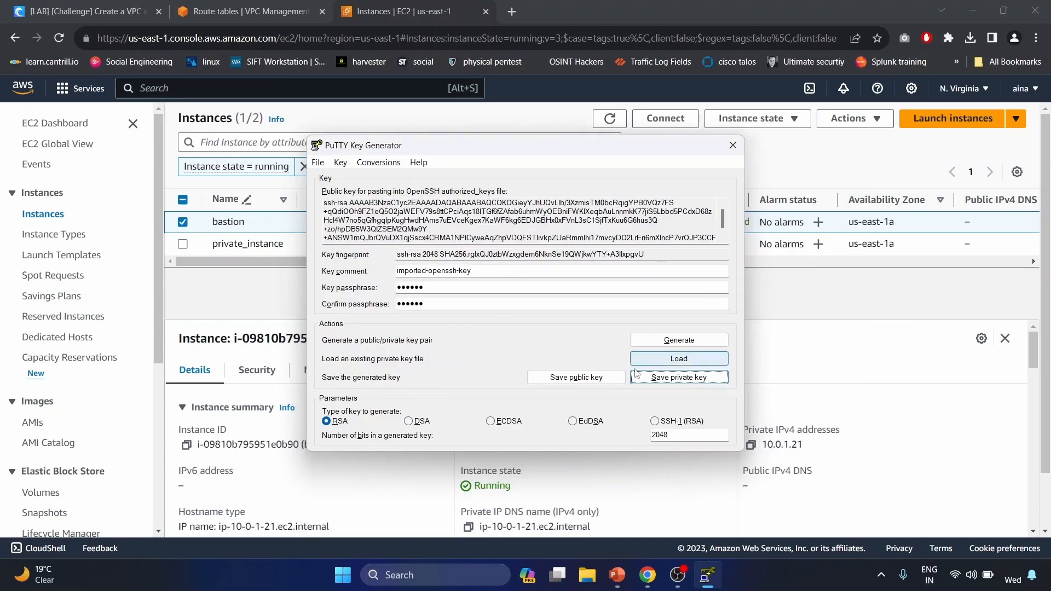
pyautogui.click(692, 360)
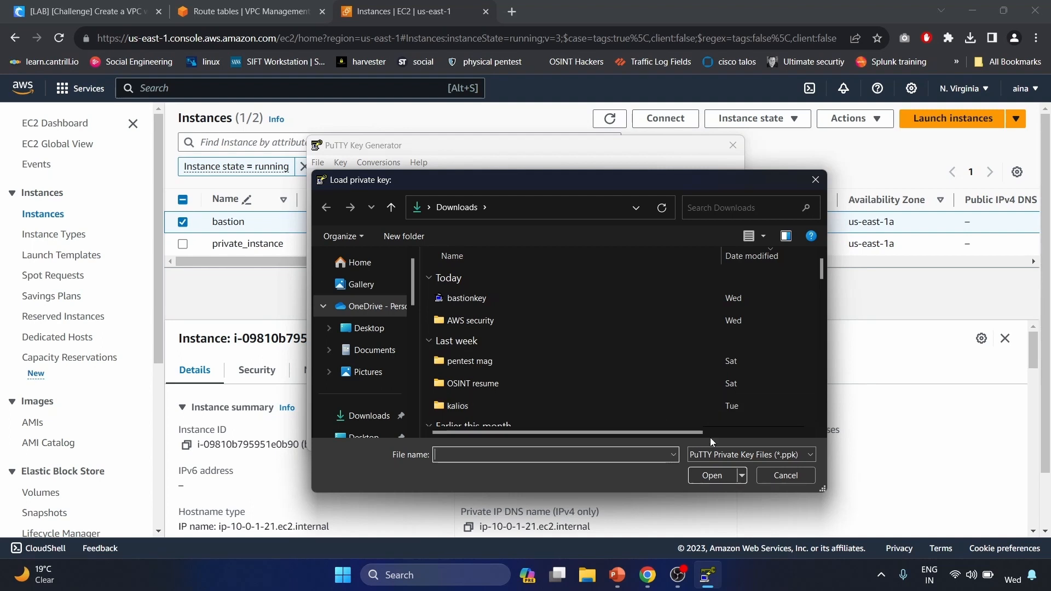
# - Import privateKeyss.pem into PuTTYgen using the All Files filter
pyautogui.click(721, 454)
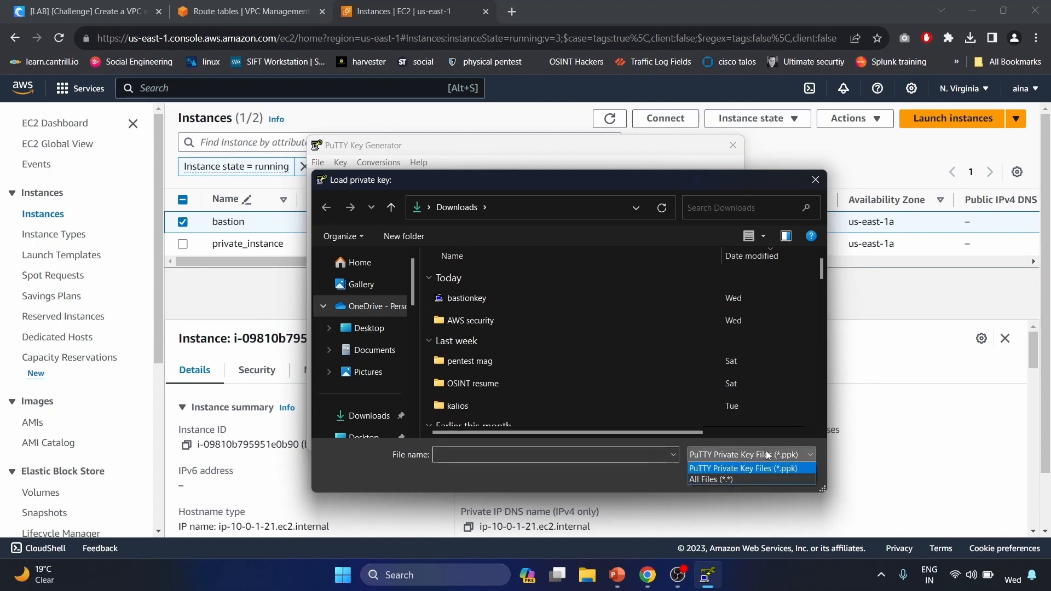
pyautogui.click(718, 478)
pyautogui.click(530, 319)
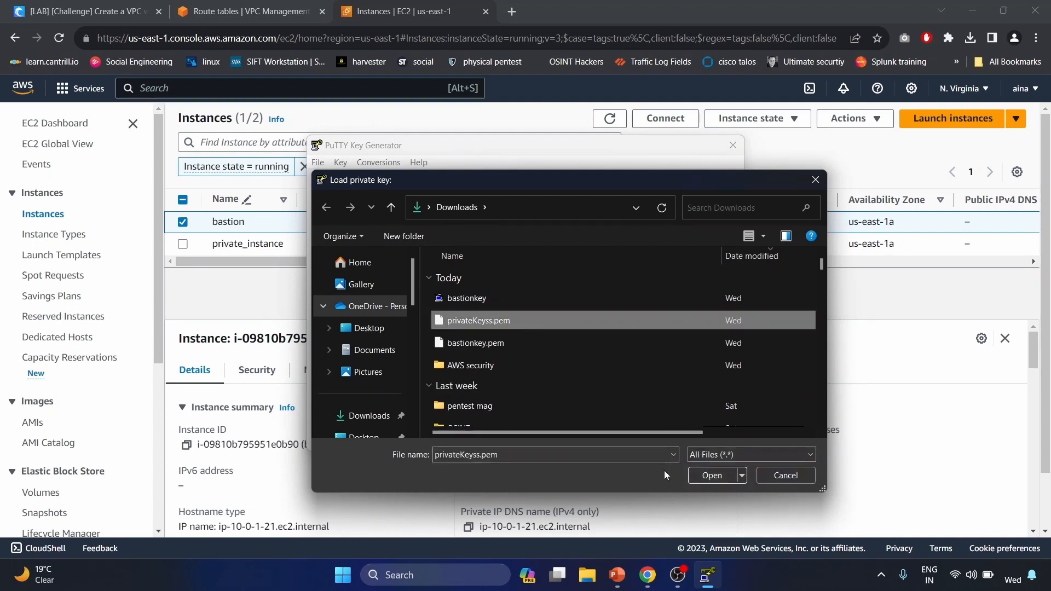
pyautogui.click(710, 478)
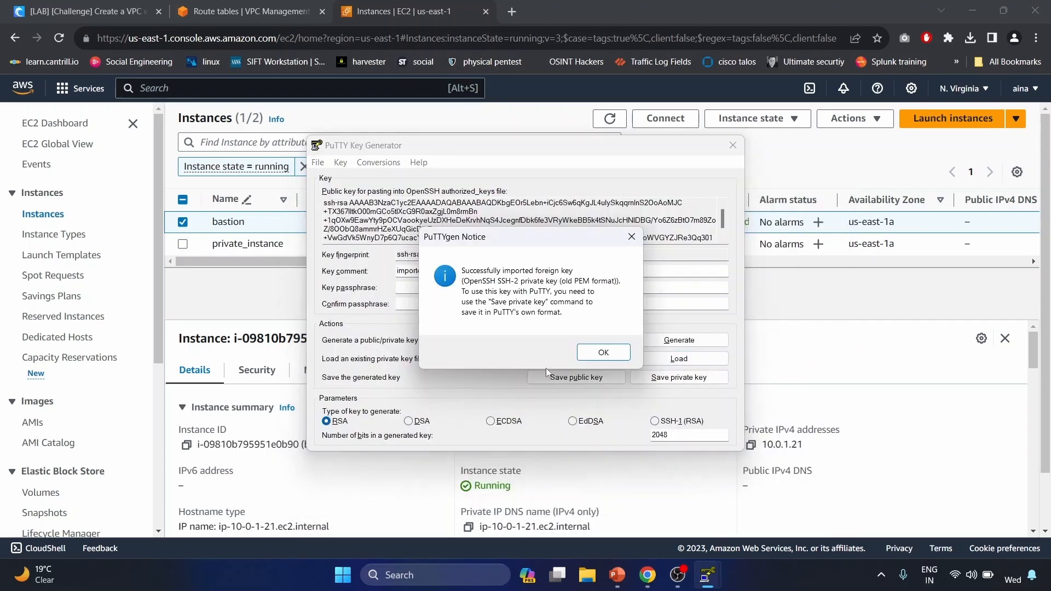
pyautogui.click(605, 353)
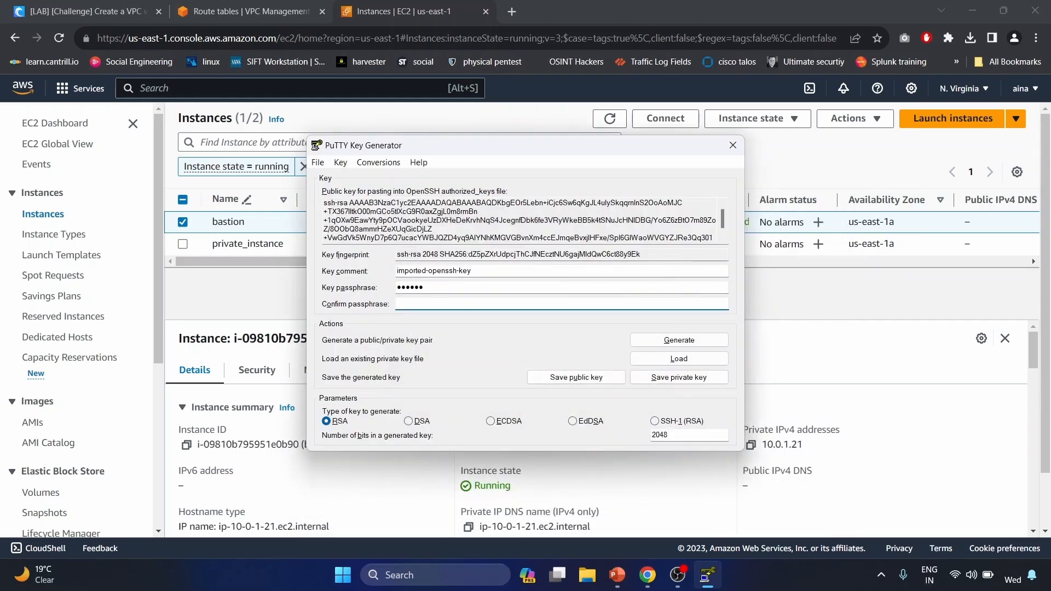
# - Set a passphrase, save the key as privateinstance.ppk, and close PuTTYgen
pyautogui.write('••••••')
pyautogui.click(688, 379)
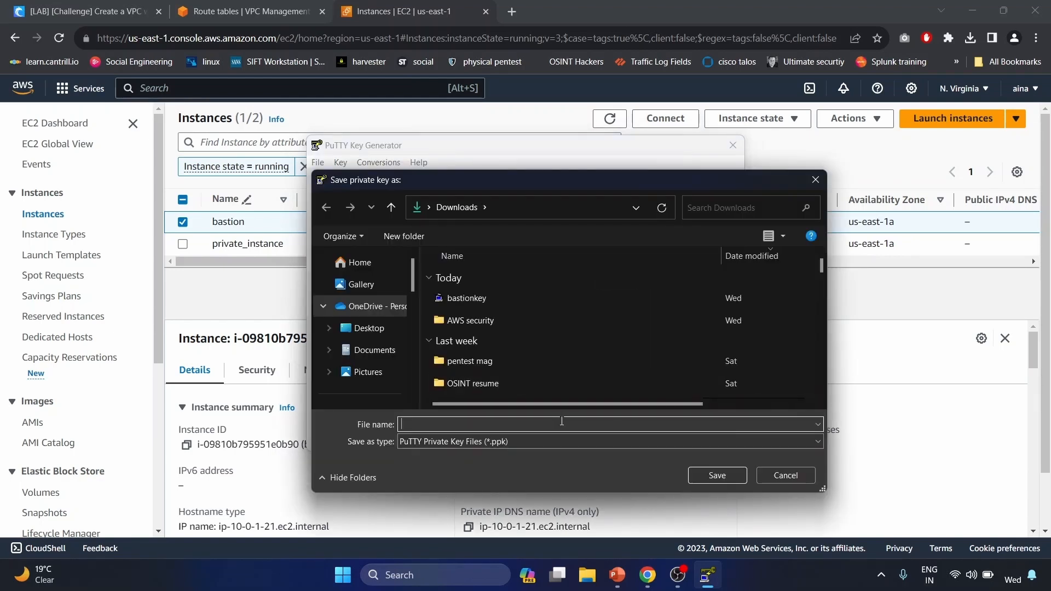
pyautogui.write('privateinstance')
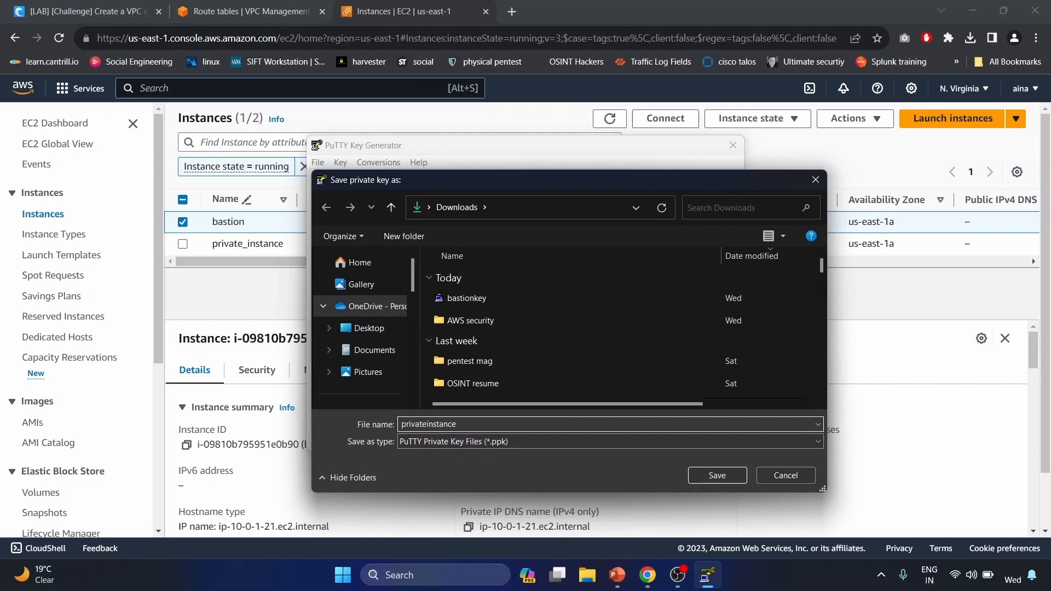
pyautogui.press('Return')
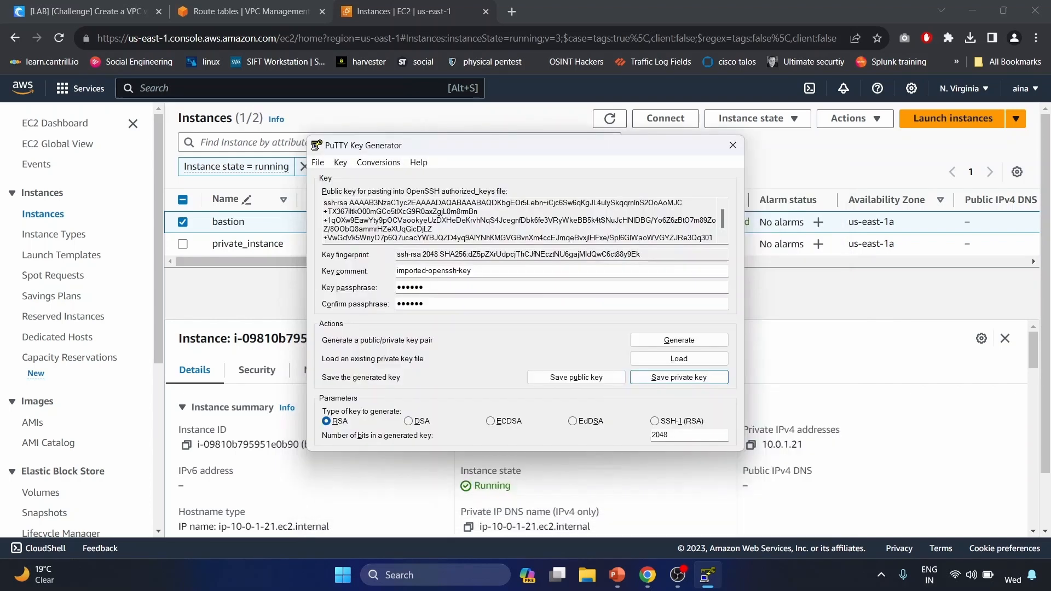
pyautogui.click(733, 145)
pyautogui.click(881, 575)
# - Load the bastionkey and privateinstance .ppk keys into Pageant, entering the key passphrase
pyautogui.rightClick(829, 535)
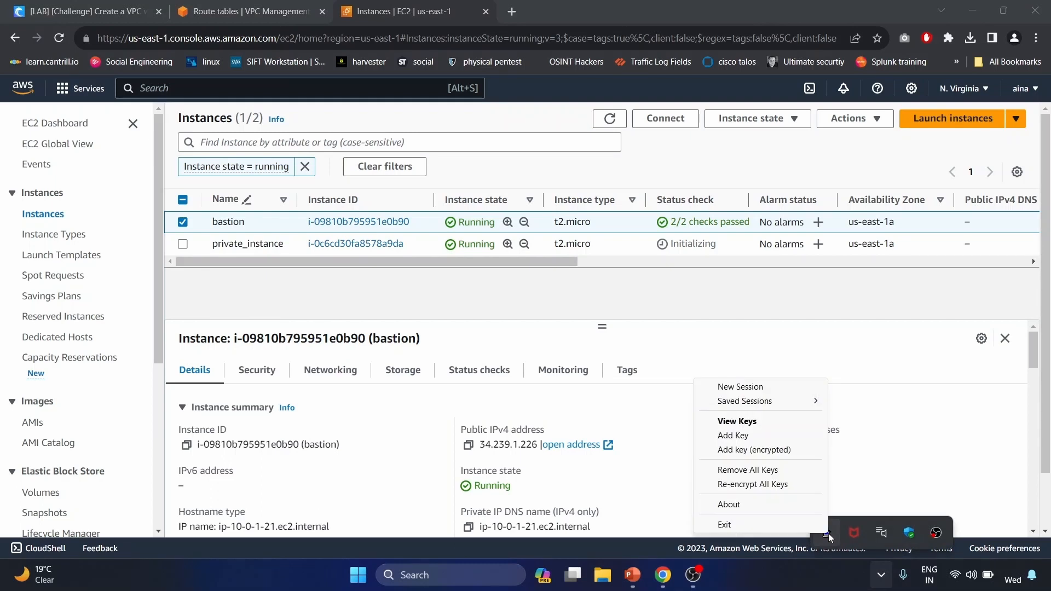
pyautogui.click(805, 439)
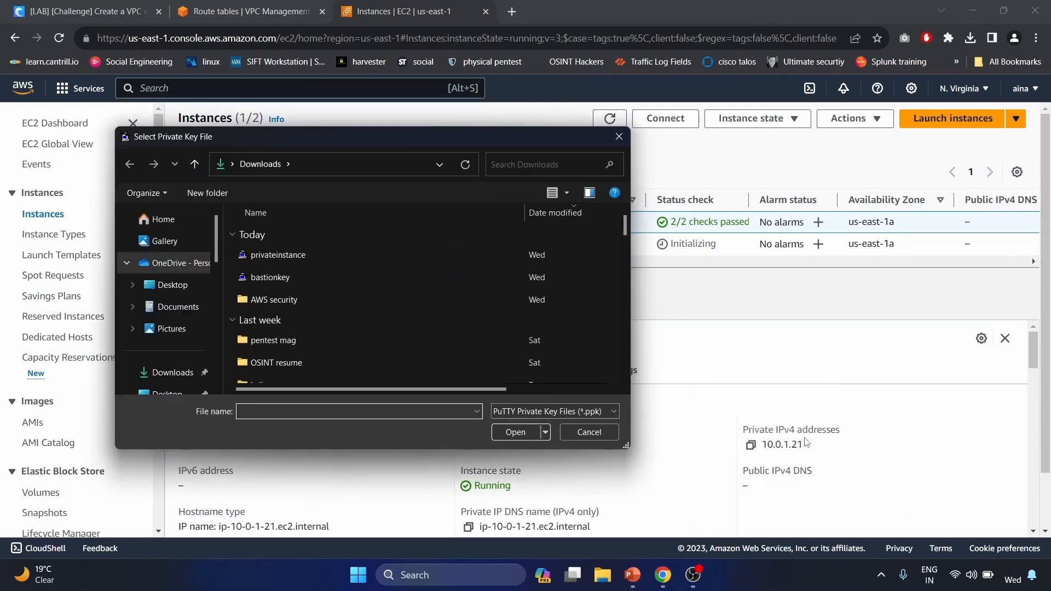
pyautogui.click(419, 279)
pyautogui.keyDown('ctrl'); pyautogui.click(420, 257); pyautogui.keyUp('ctrl')
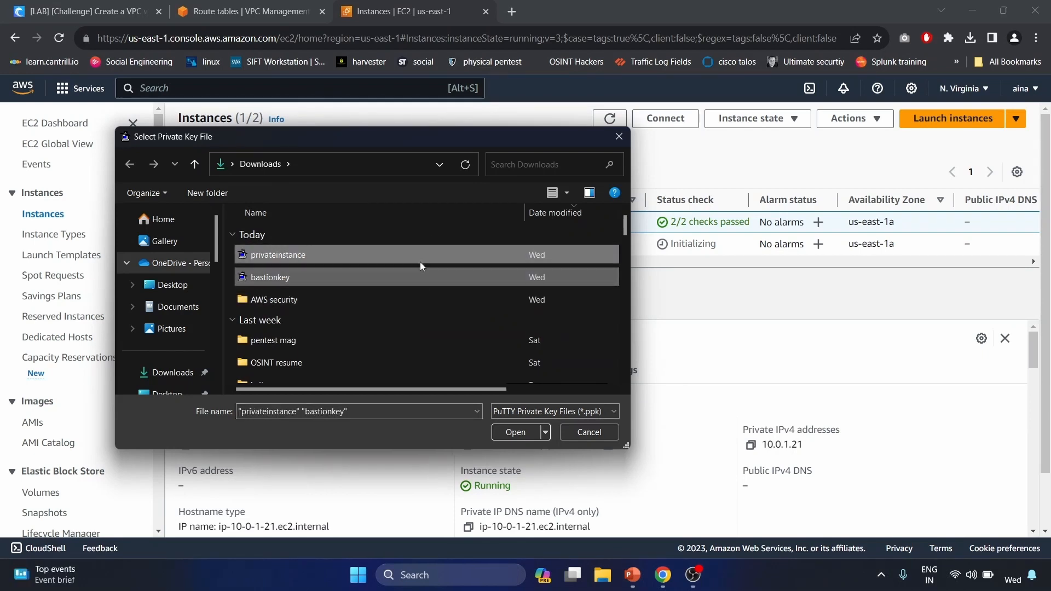
pyautogui.click(514, 433)
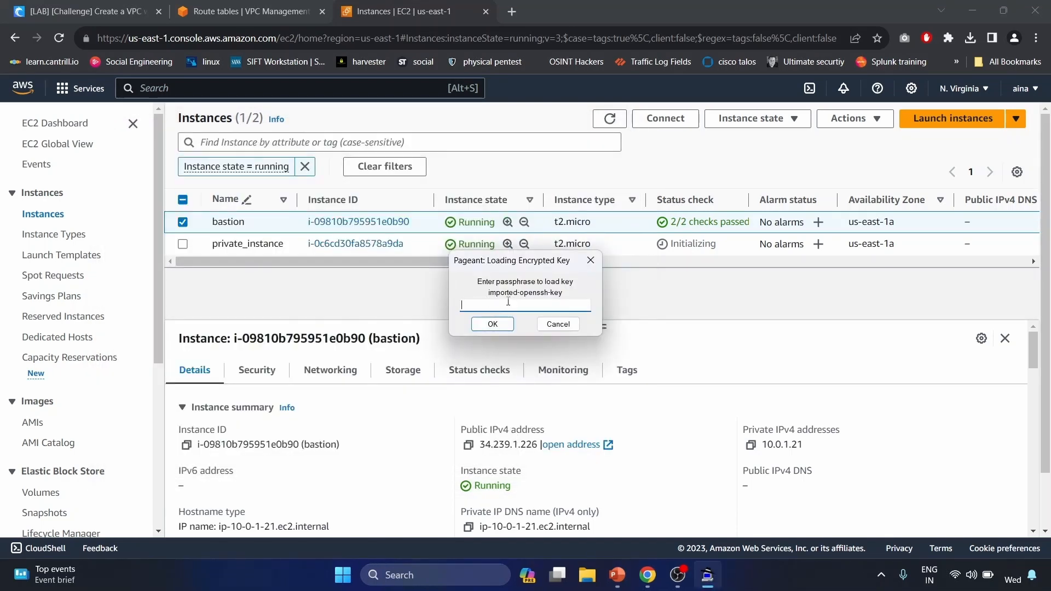
pyautogui.write('******')
pyautogui.press('Return')
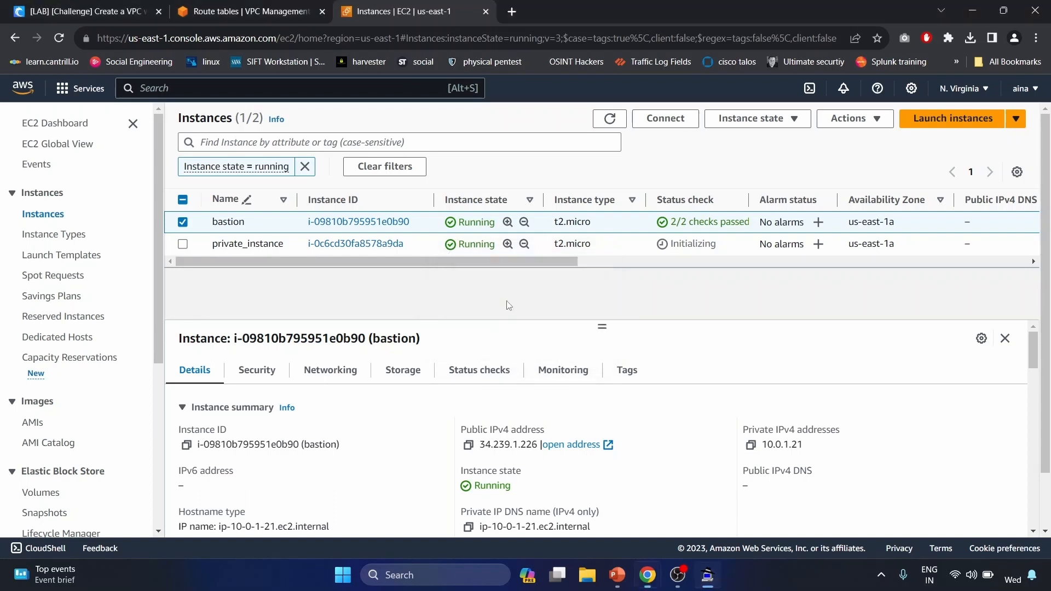
# - Confirm Pageant holds both RSA 2048 keys, then copy the bastion's public IPv4 34.239.1.226
pyautogui.click(881, 575)
pyautogui.rightClick(827, 532)
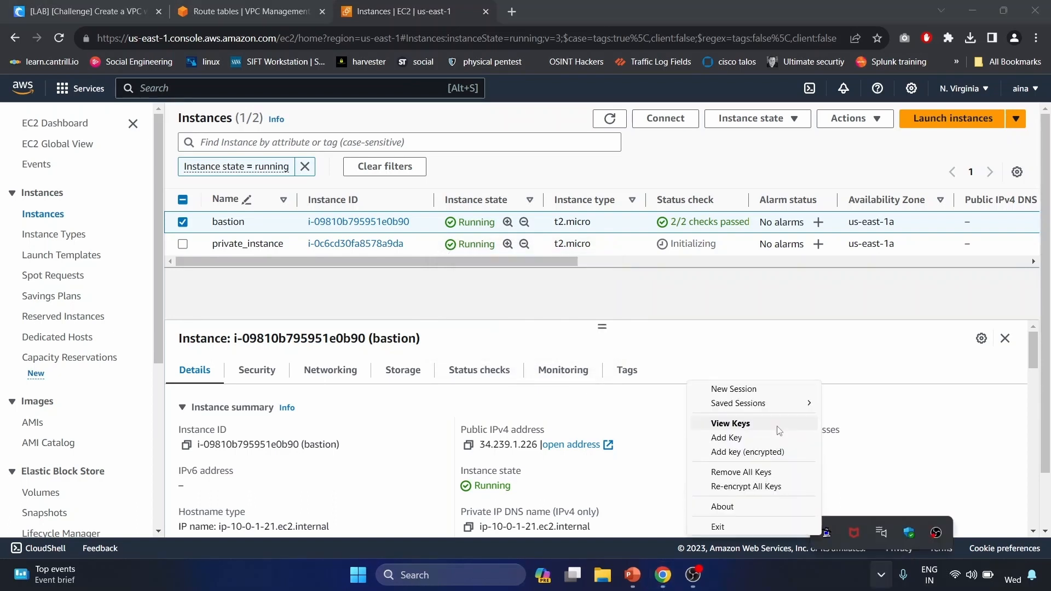
pyautogui.click(730, 423)
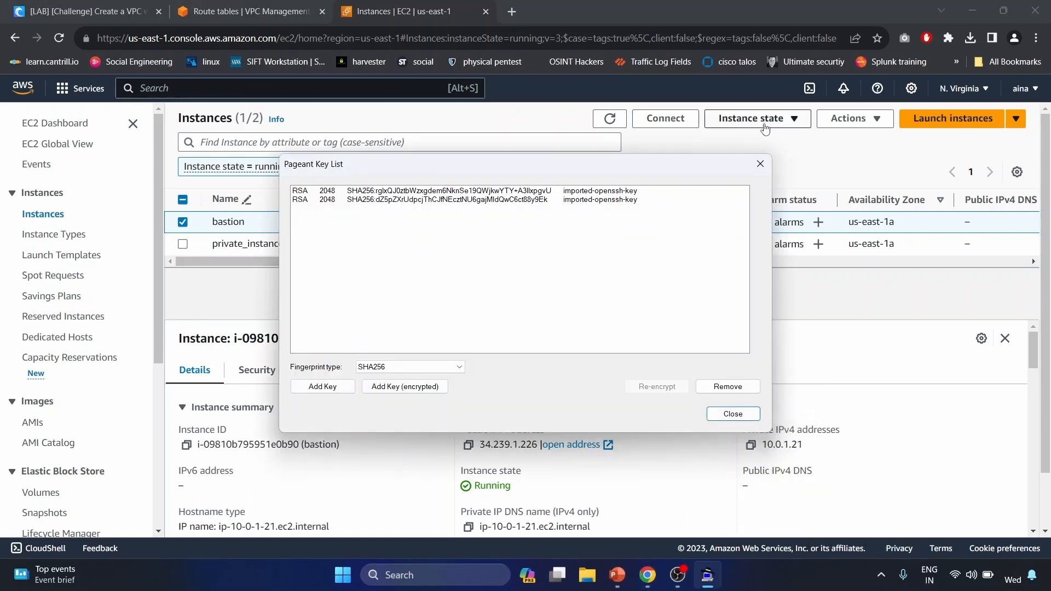
pyautogui.click(760, 164)
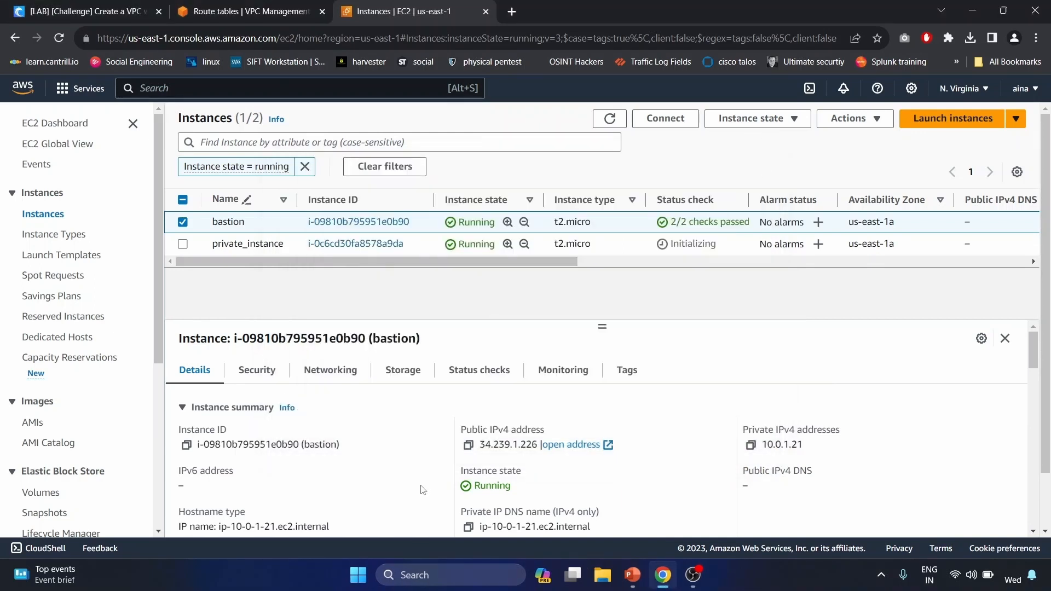
pyautogui.click(468, 444)
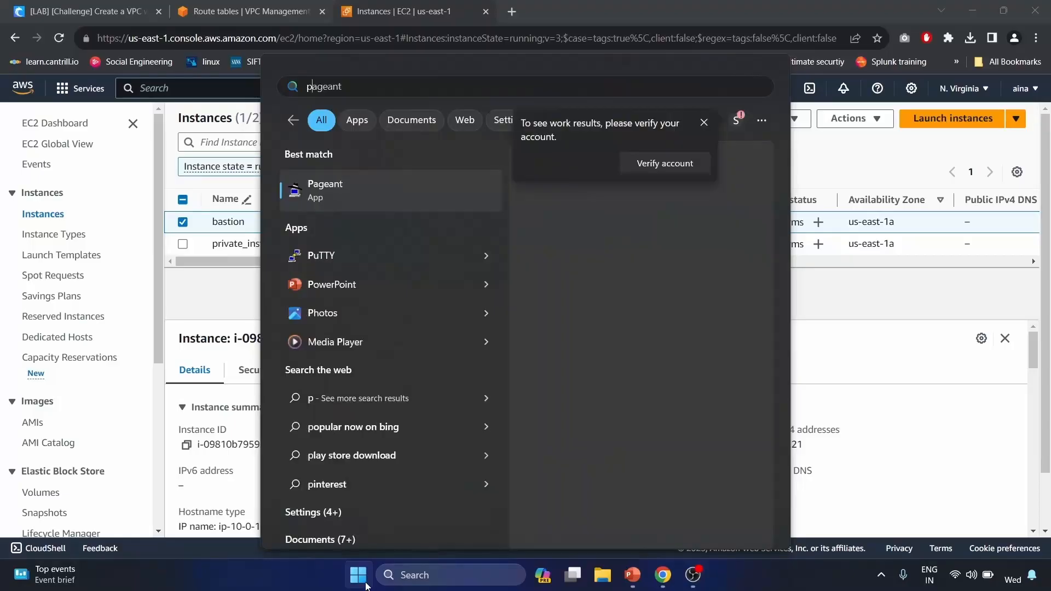
# - Launch PuTTY with host 34.239.1.226 and allow agent forwarding in SSH Auth settings
pyautogui.write('putty')
pyautogui.press('Return')
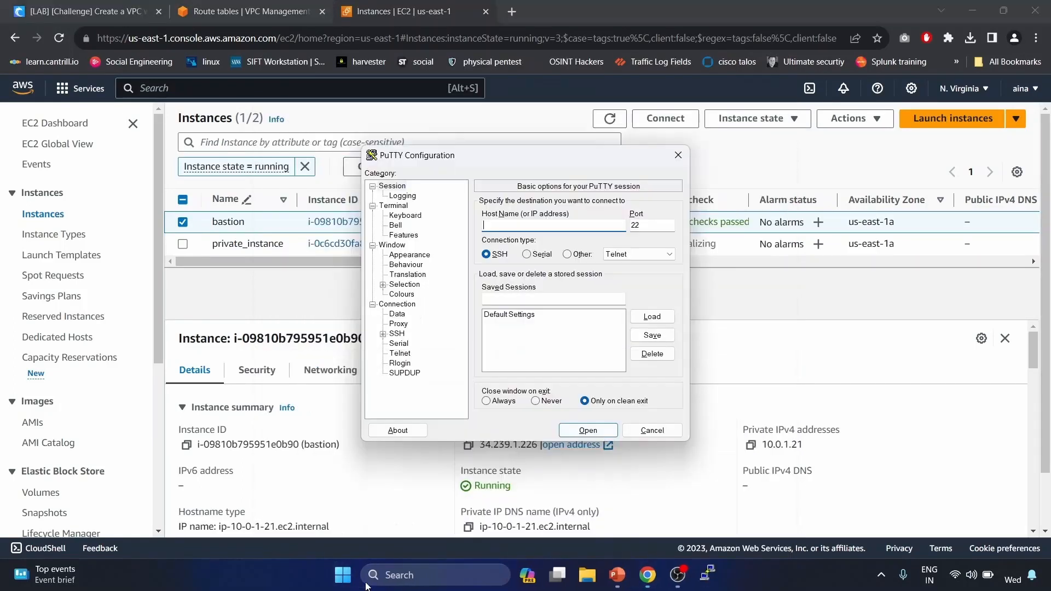
pyautogui.hotkey('ctrl', 'v')
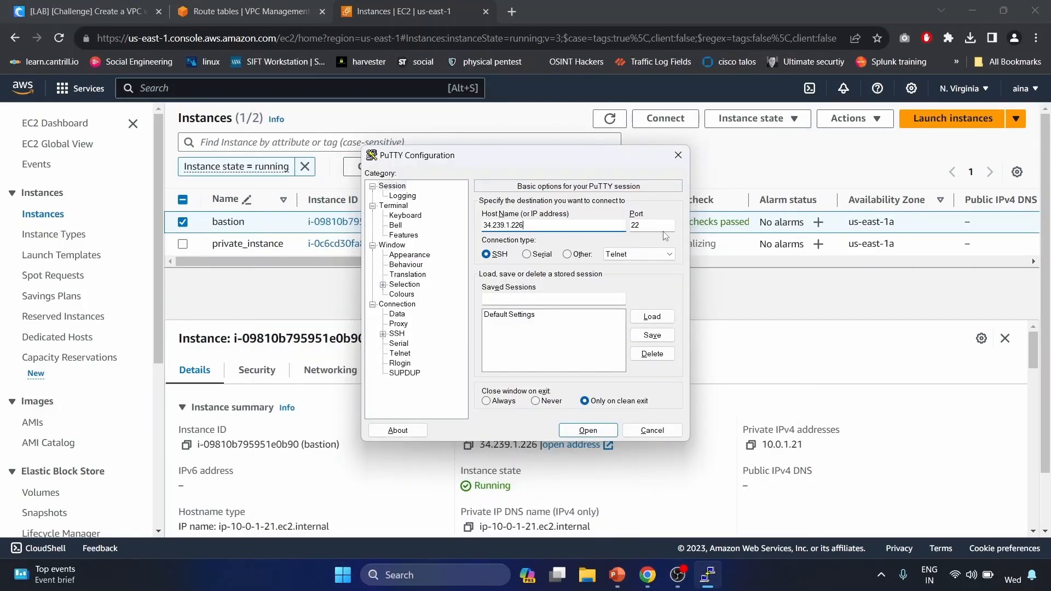
pyautogui.click(392, 336)
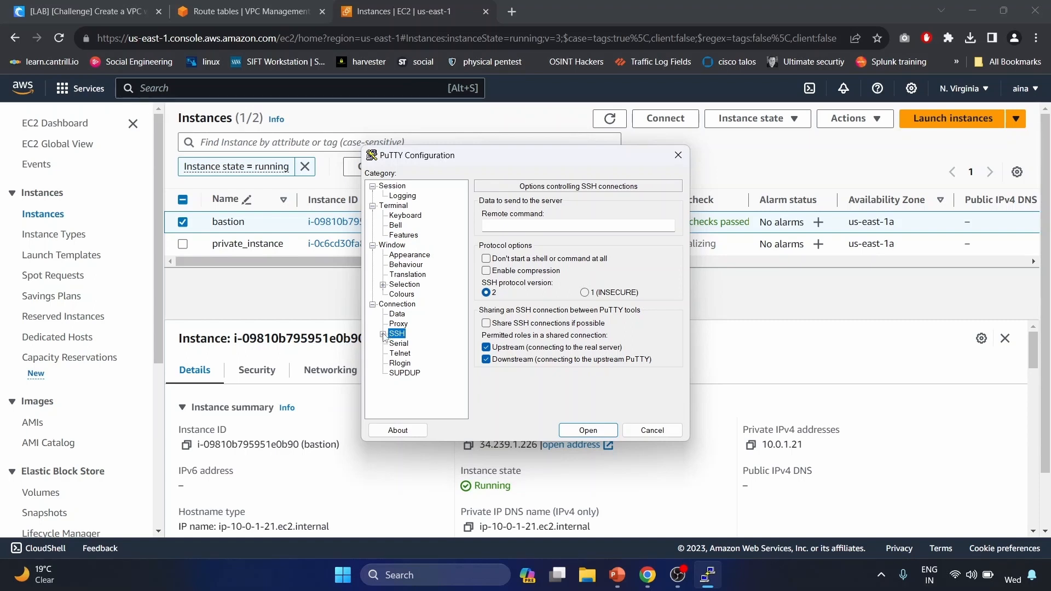
pyautogui.click(383, 335)
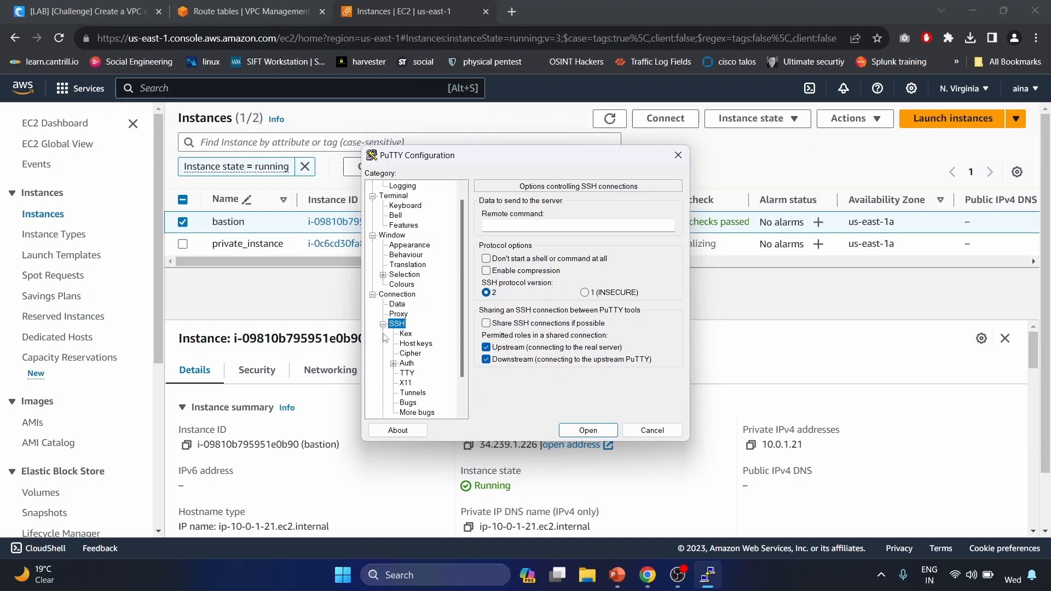
pyautogui.click(405, 363)
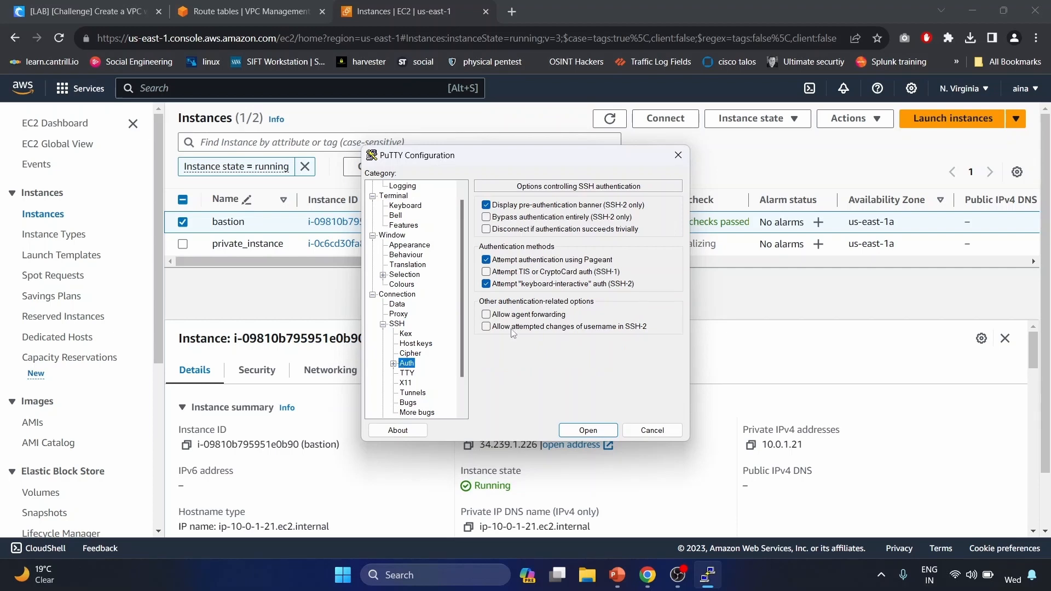
pyautogui.click(486, 315)
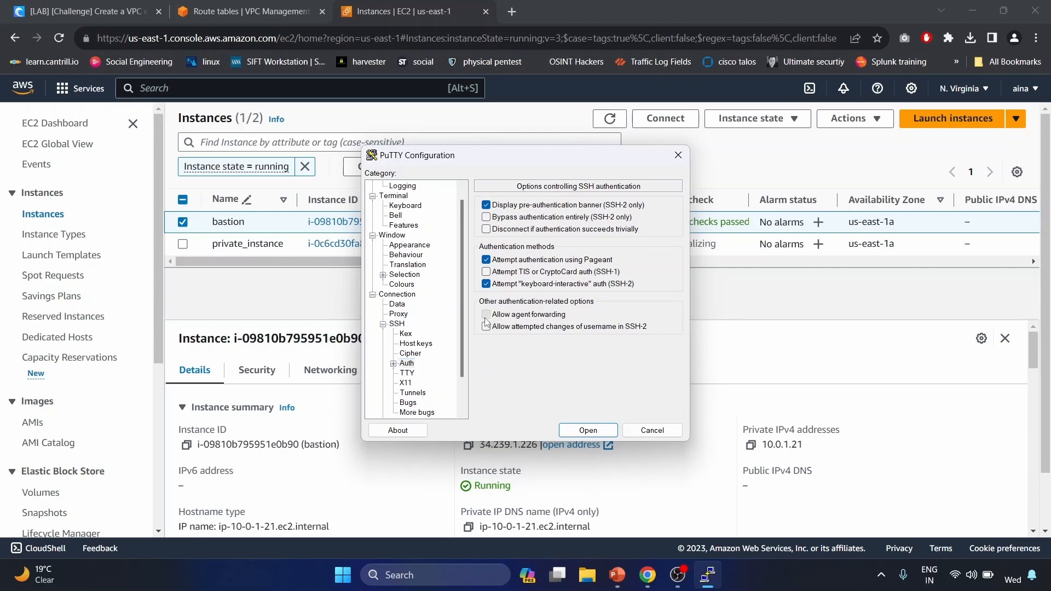
# - Open the session to the bastion and accept its host key
pyautogui.click(594, 431)
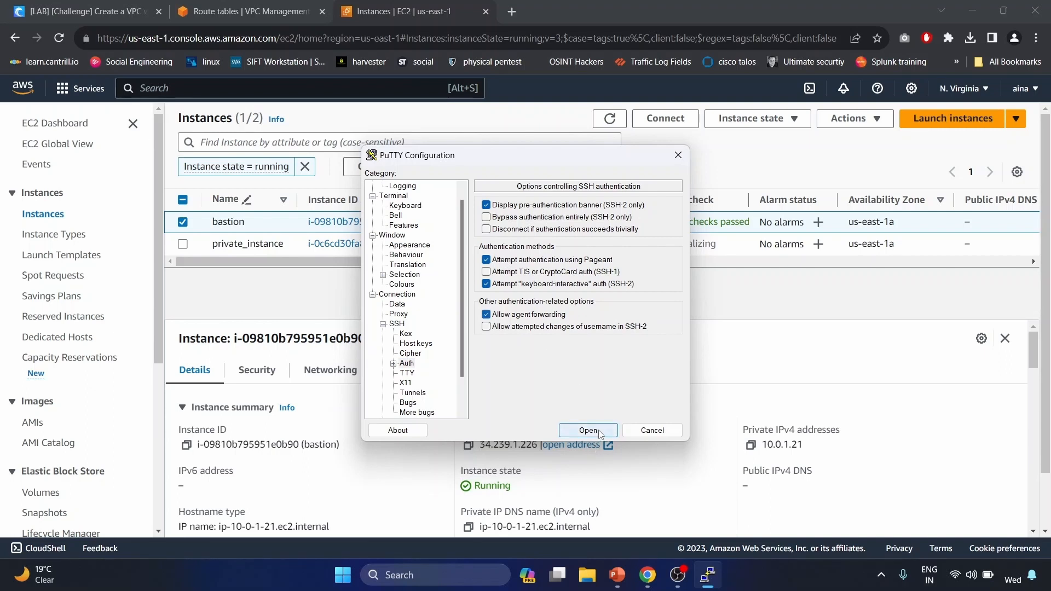
pyautogui.click(601, 433)
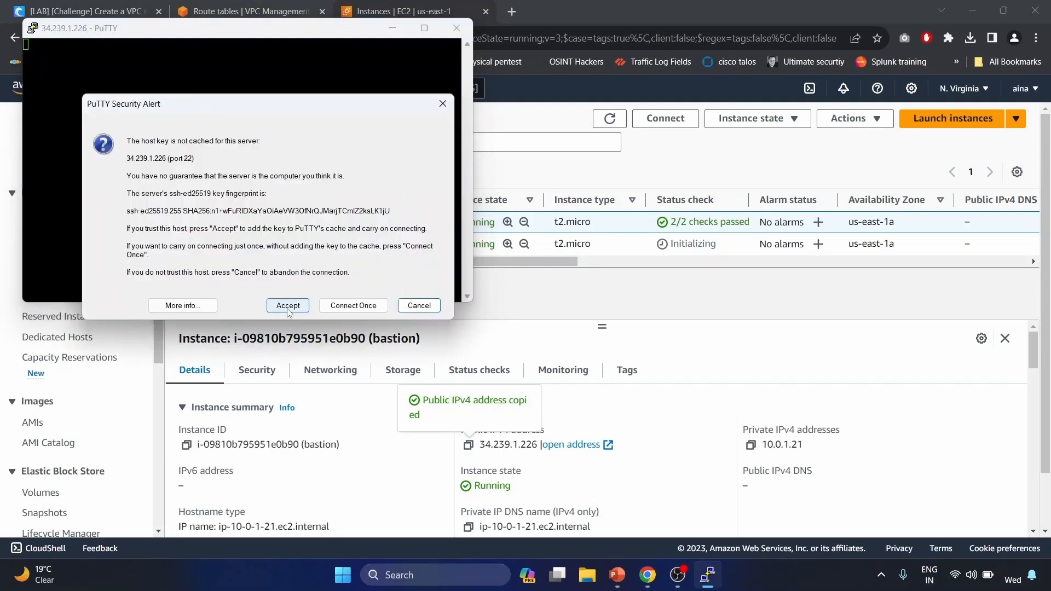
pyautogui.click(288, 306)
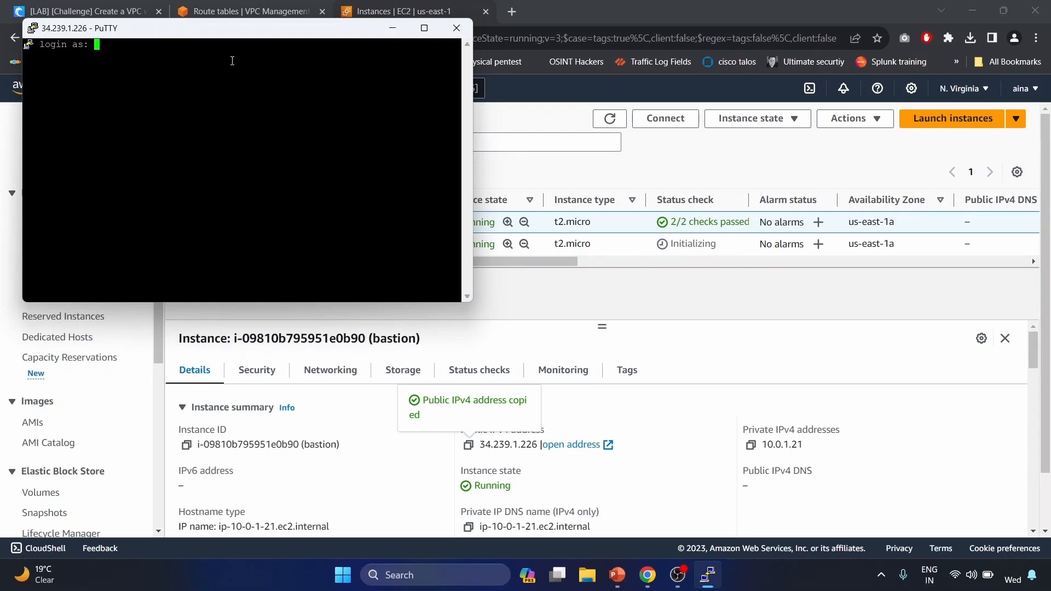
# - Log in as ec2-user and run echo $SSH_AUTH_SOCK, showing a forwarded socket under /tmp
pyautogui.write('ec2-user')
pyautogui.press('Return')
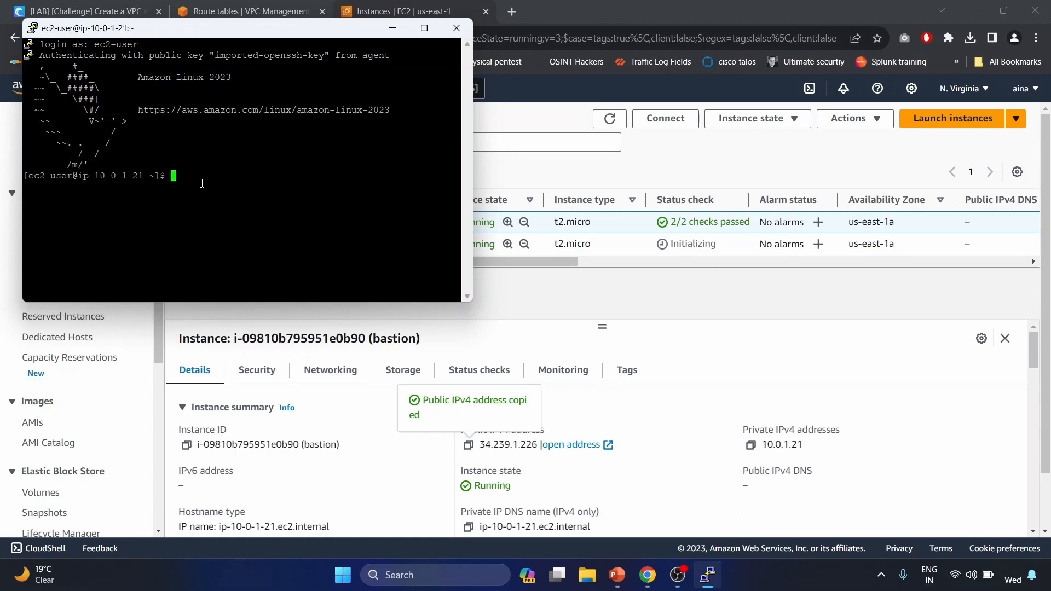
pyautogui.write('echo $SSH_AUTH_SOCK')
pyautogui.press('Return')
pyautogui.doubleClick(140, 187)
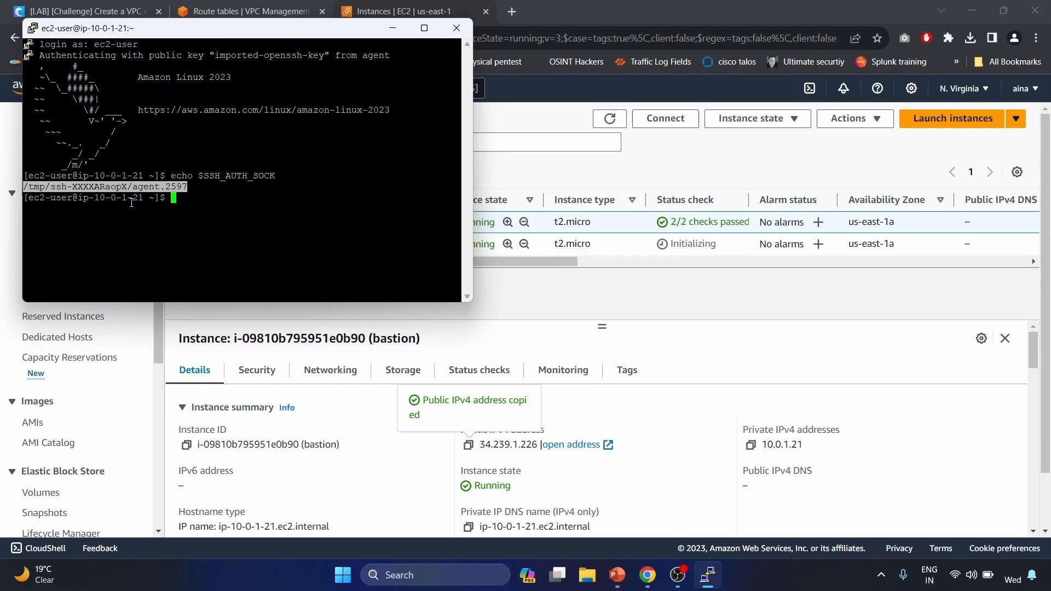
pyautogui.click(184, 204)
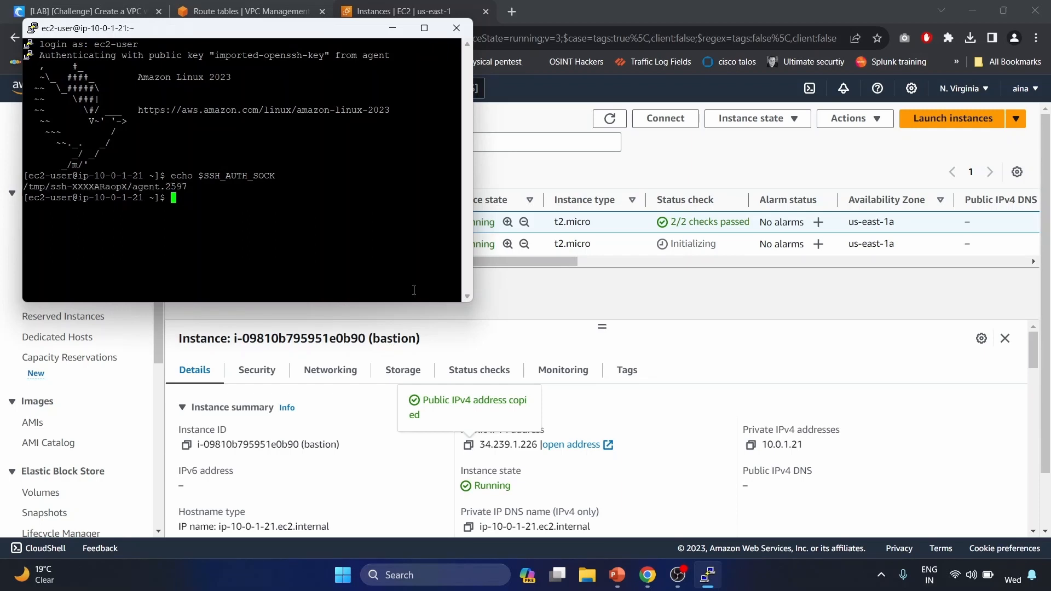
# - Select private_instance in the EC2 list to read its private IP 10.0.3.247
pyautogui.click(639, 302)
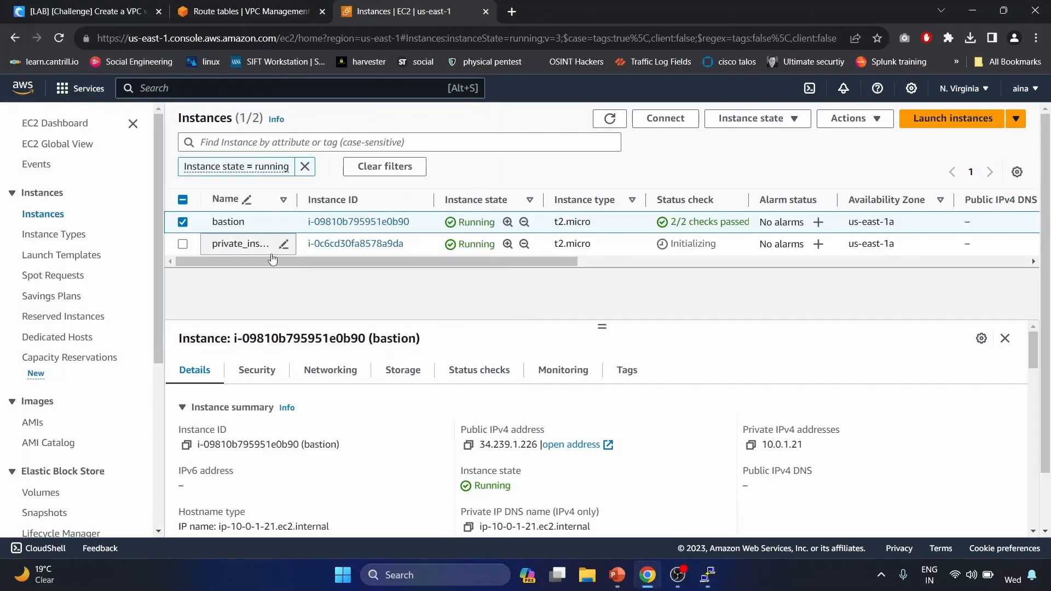
pyautogui.click(183, 222)
pyautogui.click(183, 245)
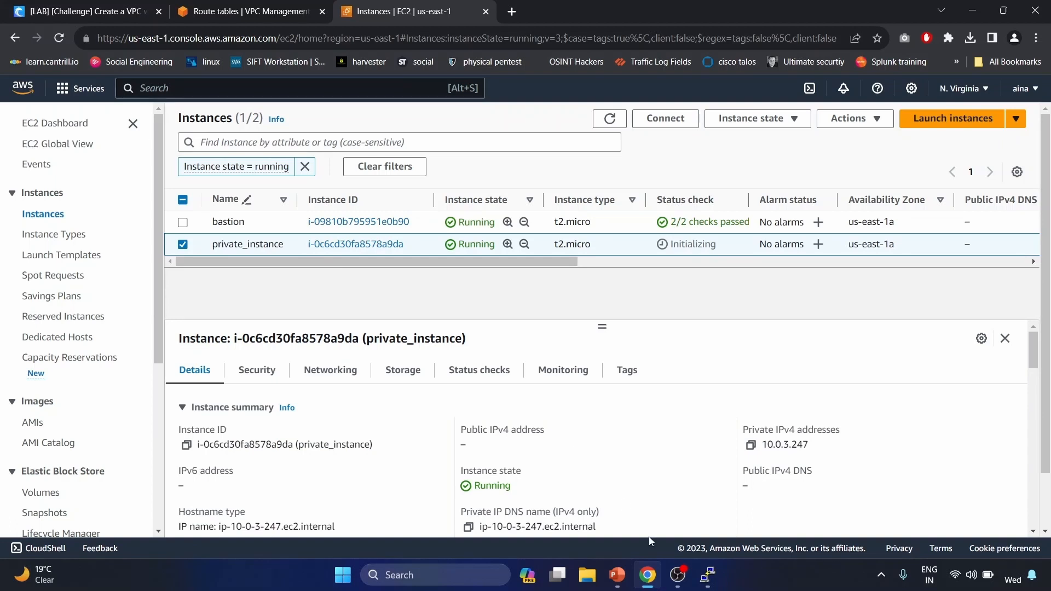
pyautogui.click(709, 575)
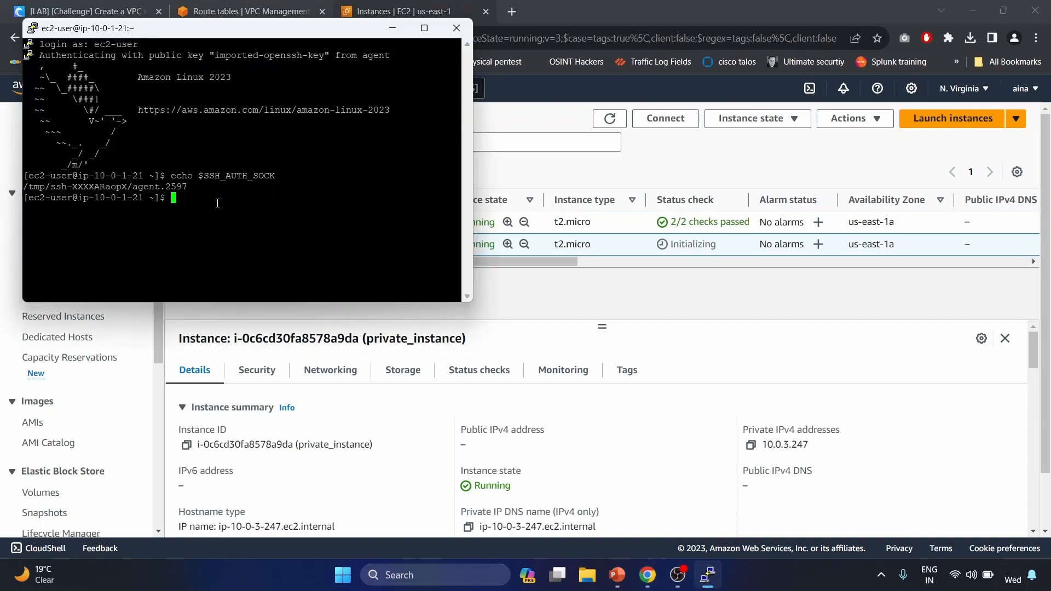
pyautogui.write('ssh ec2@10.0')
pyautogui.write('.2')
pyautogui.press('BackSpace')
pyautogui.write('3.247')
pyautogui.press('Return')
pyautogui.write('yes')
pyautogui.press('Return')
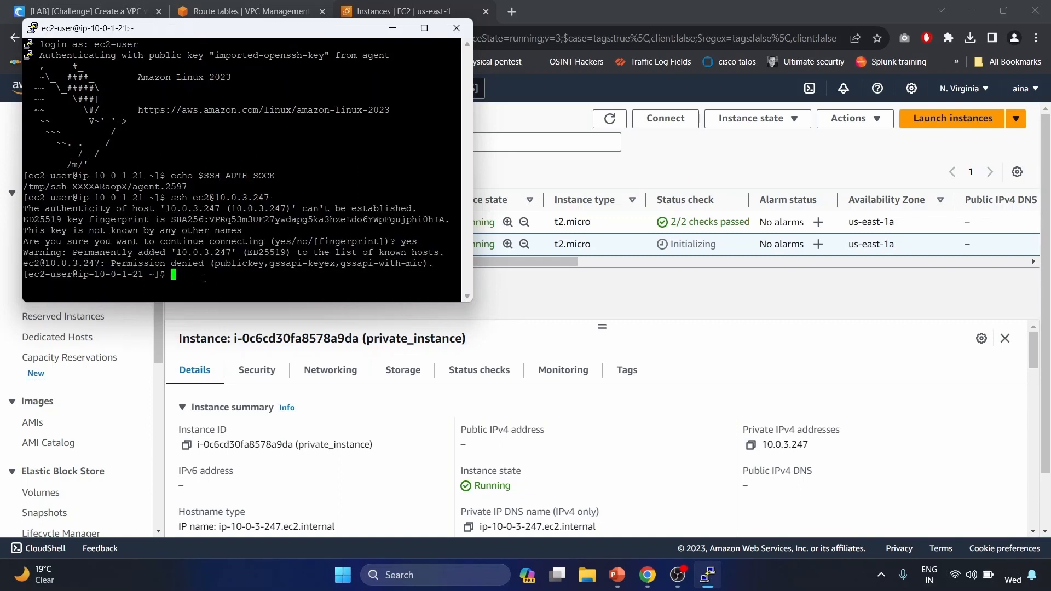
pyautogui.write('ssh ec2-user@10.0.3.247')
pyautogui.press('Return')
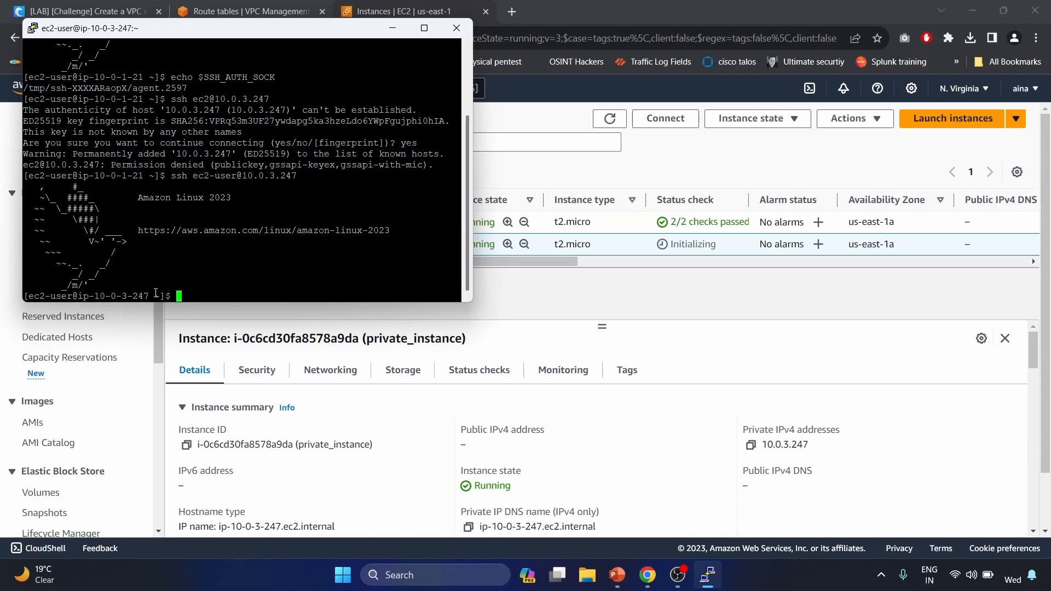
# - Review the Cybr scenario's VPC, CIDR and S3 endpoint requirements, then return to the VPC console
pyautogui.click(393, 28)
pyautogui.click(131, 11)
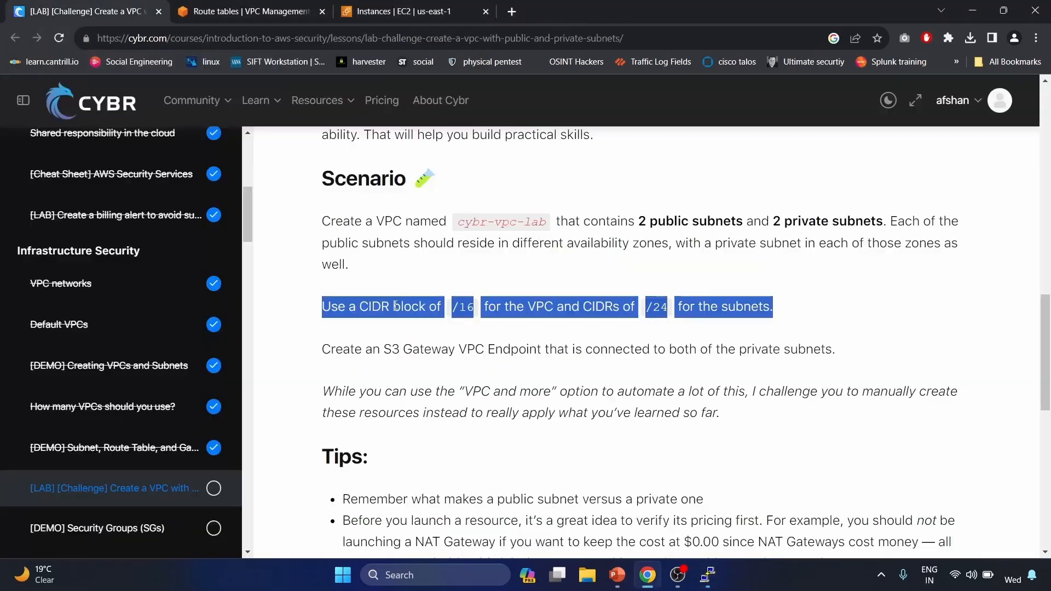
pyautogui.tripleClick(381, 229)
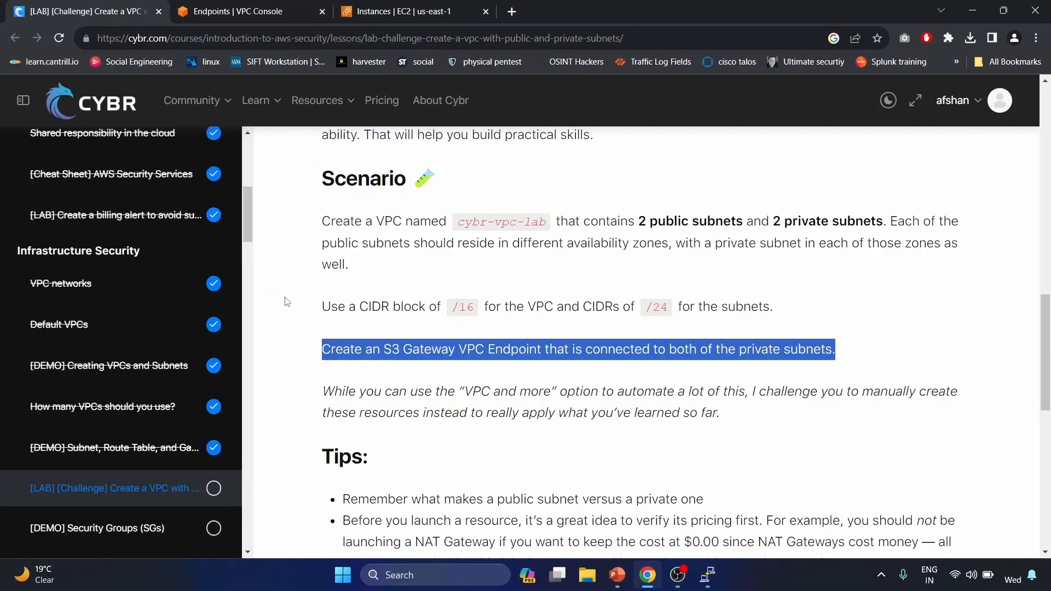
pyautogui.moveTo(424, 392); pyautogui.dragTo(449, 373)
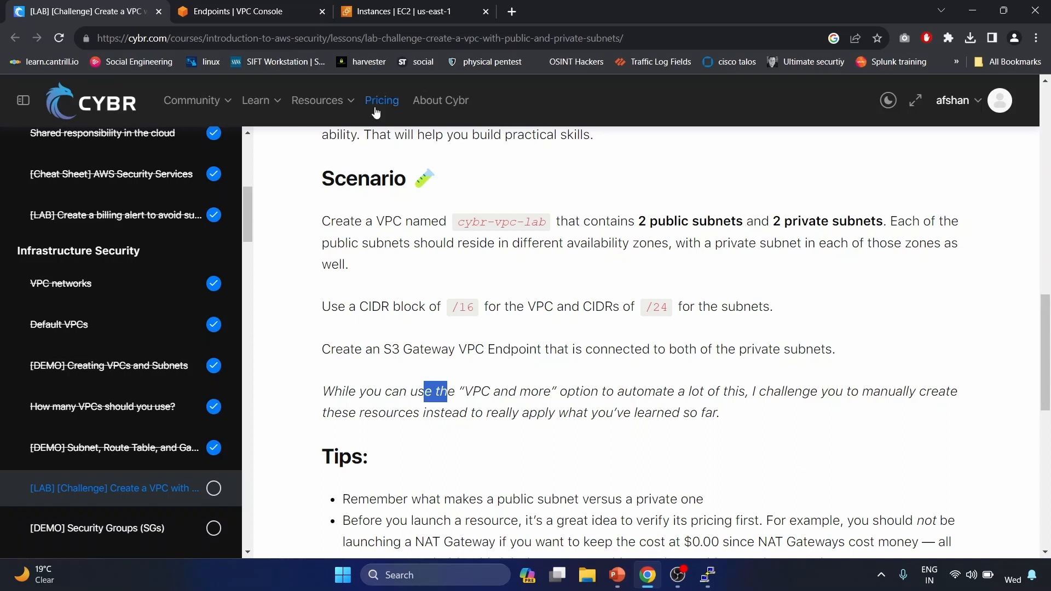
pyautogui.click(275, 6)
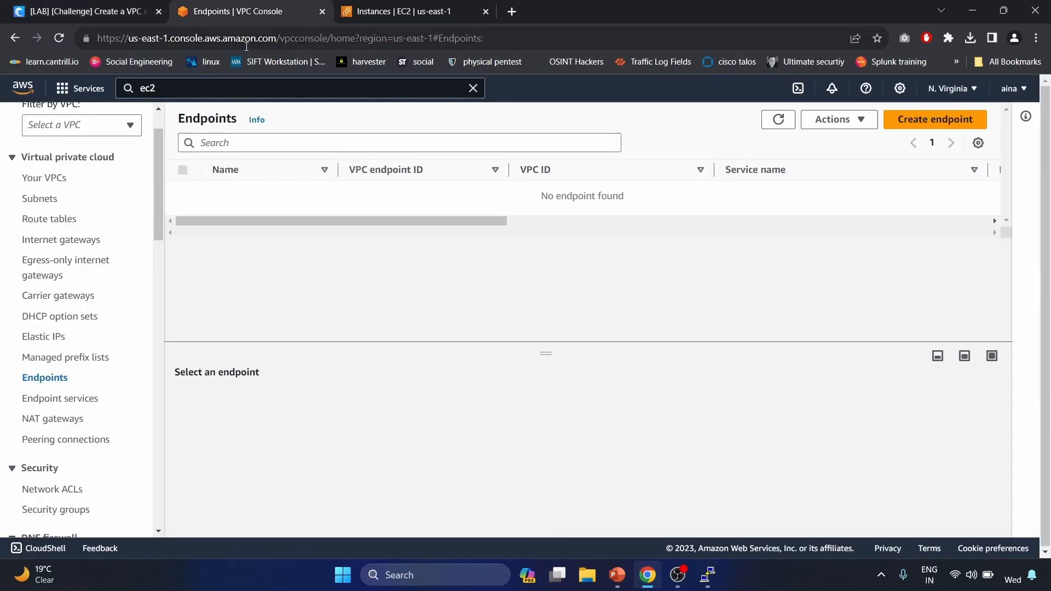
# - Open the IAM service's Roles list
pyautogui.click(185, 88)
pyautogui.write('ia')
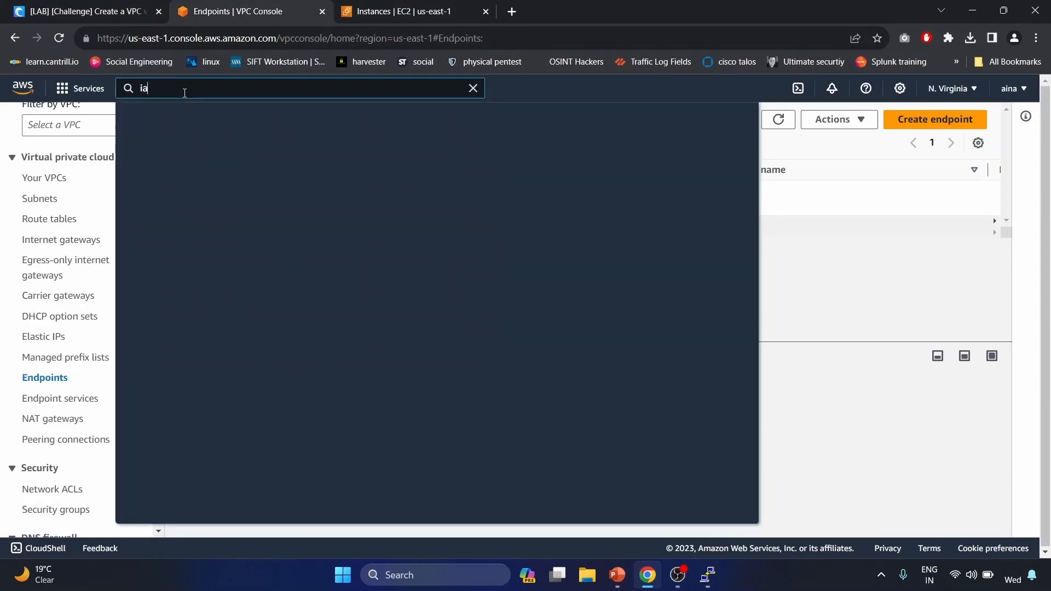
pyautogui.write('m')
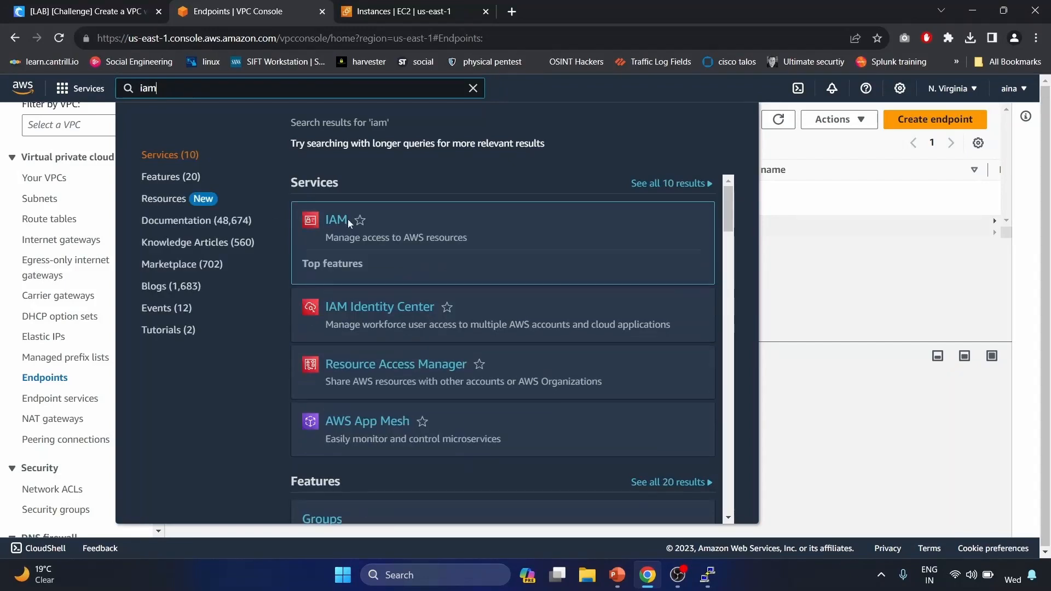
pyautogui.click(347, 219)
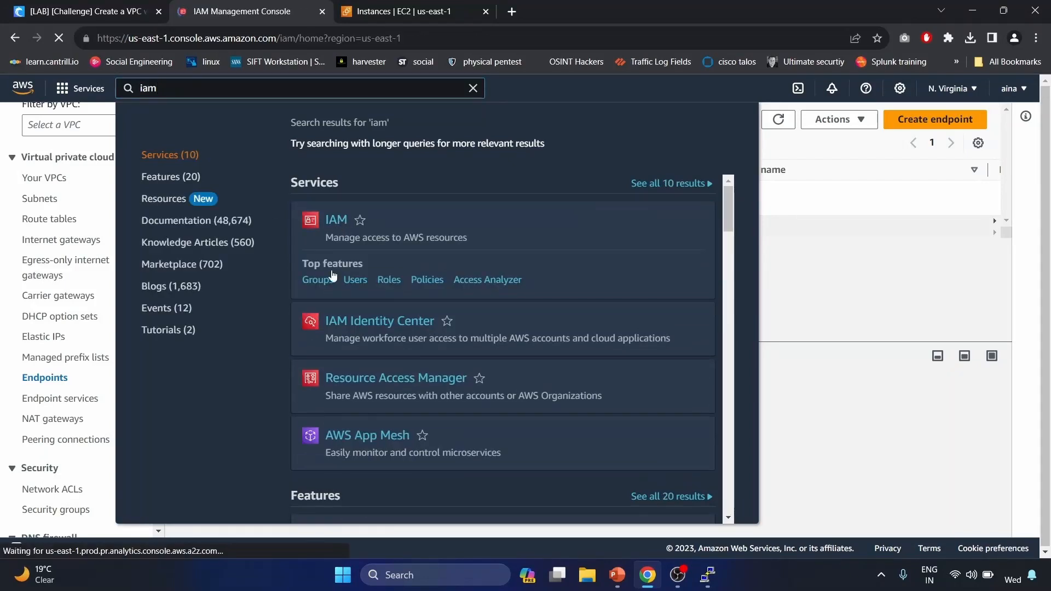
pyautogui.scroll(-1, 330, 279)
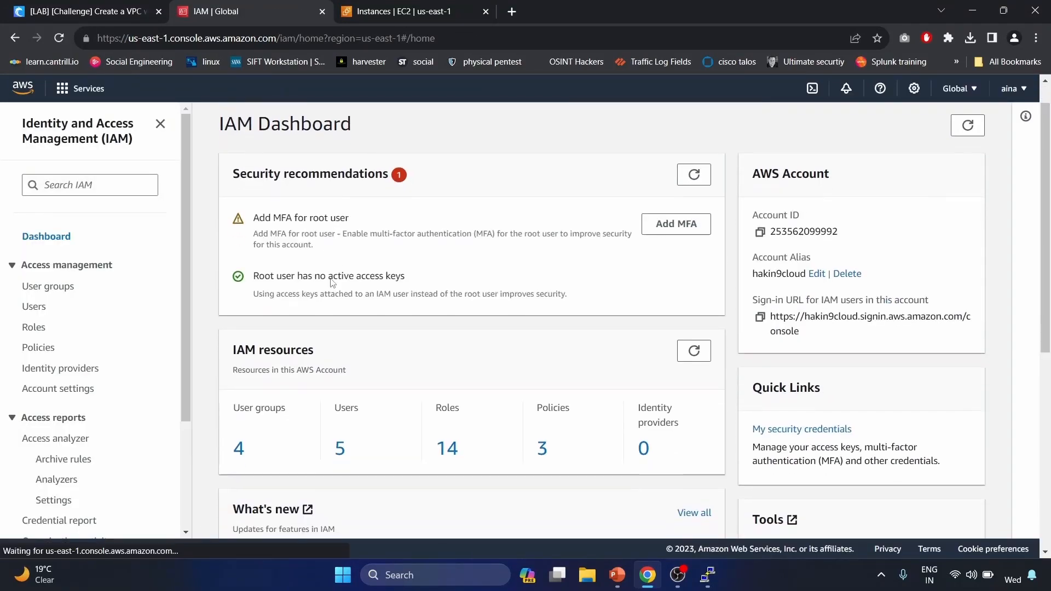
pyautogui.click(35, 331)
# - Start a new role with EC2 as the trusted AWS service
pyautogui.click(928, 137)
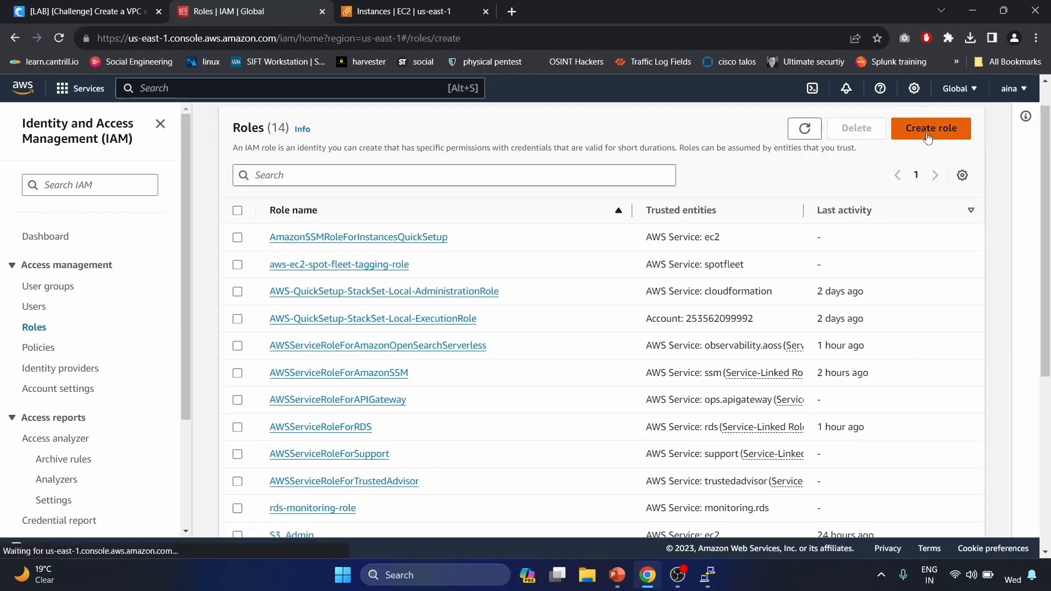
pyautogui.scroll(-1, 372, 256)
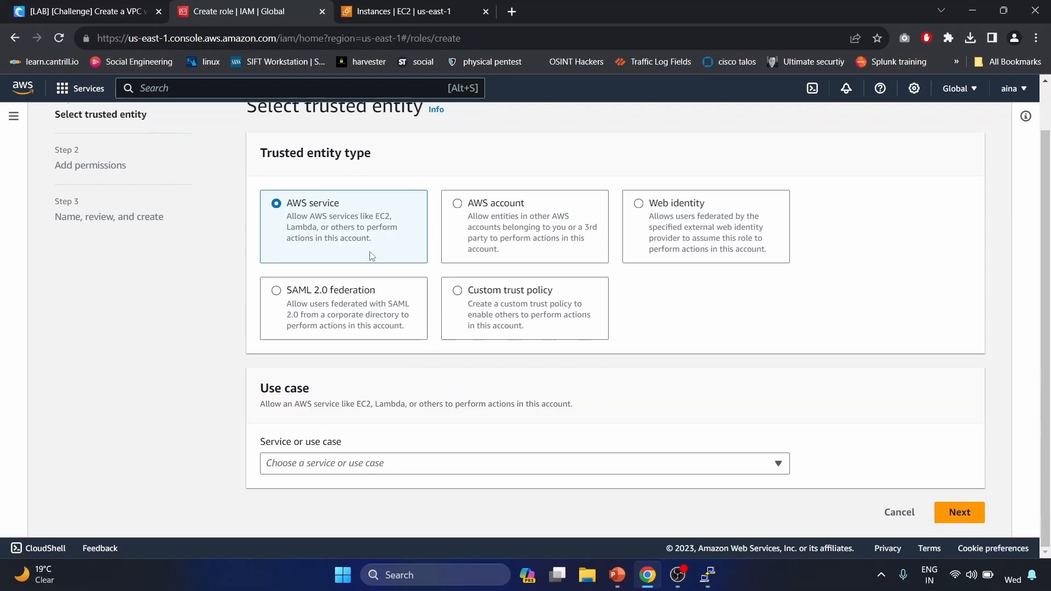
pyautogui.click(391, 465)
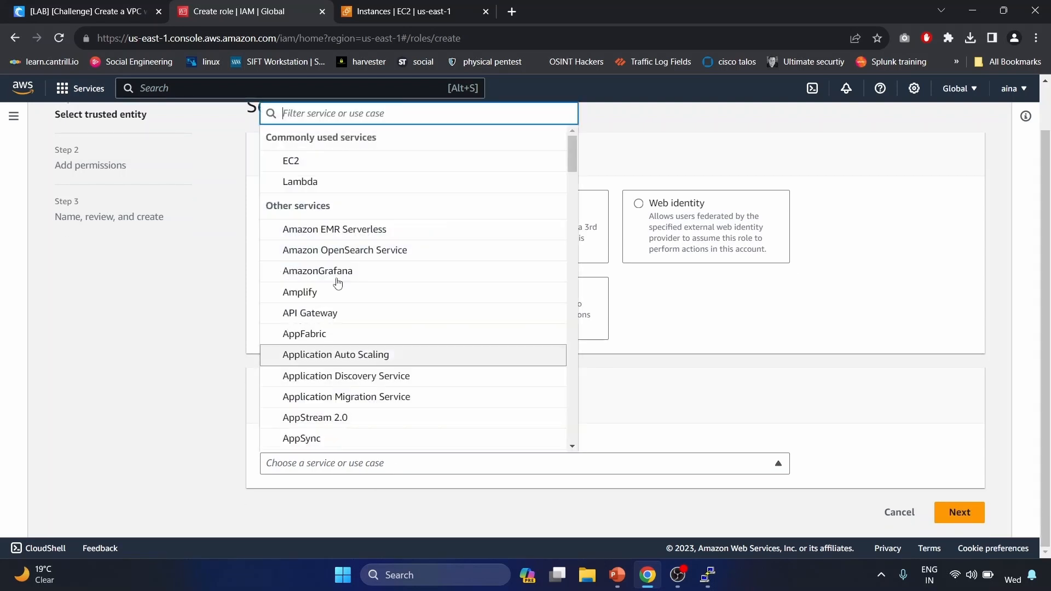
pyautogui.click(359, 164)
pyautogui.scroll(-4, 424, 345)
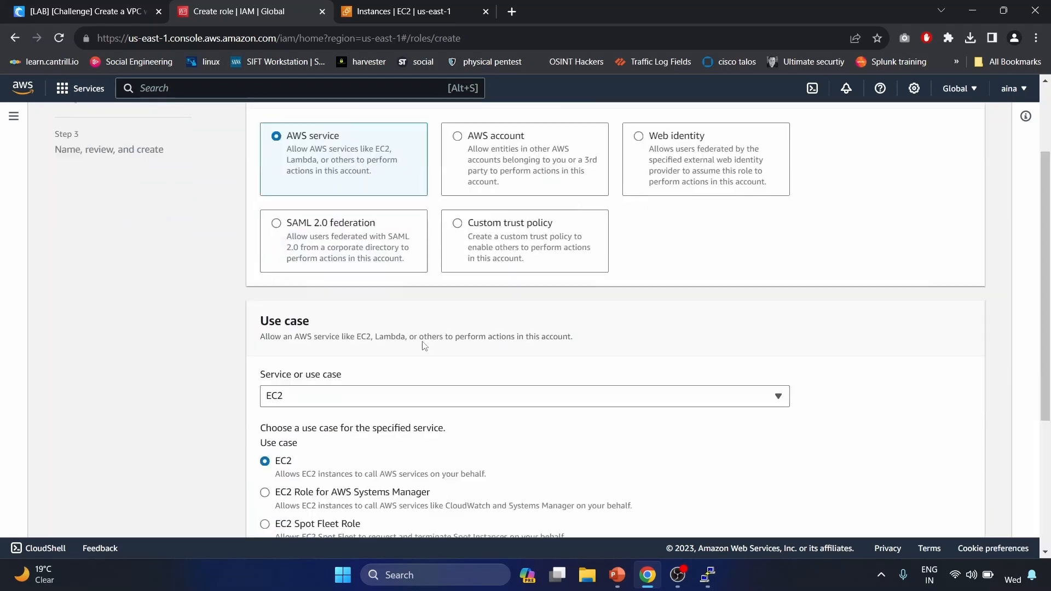
pyautogui.scroll(-1, 424, 348)
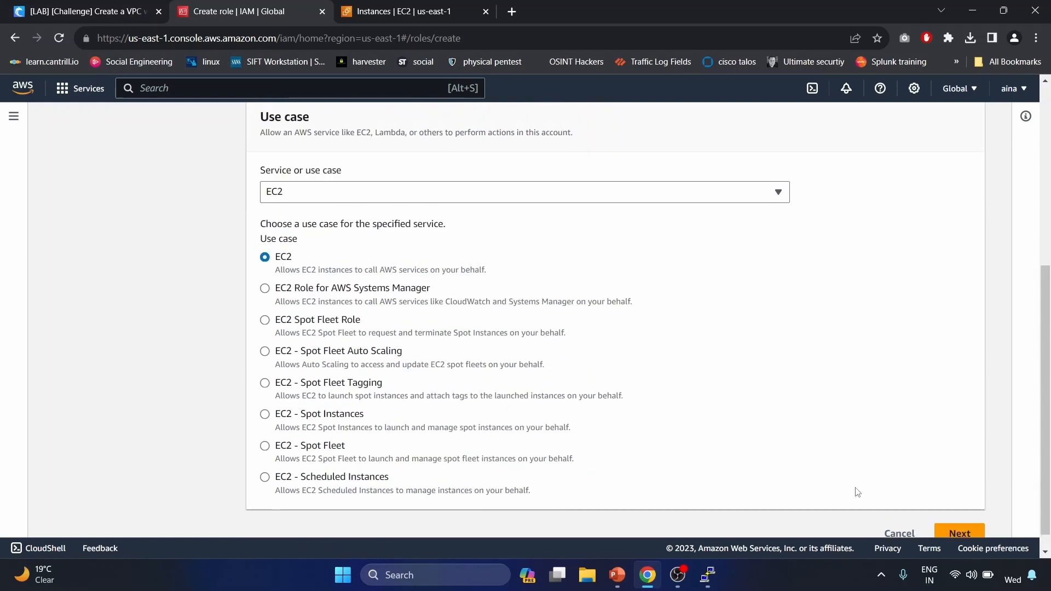
pyautogui.click(942, 531)
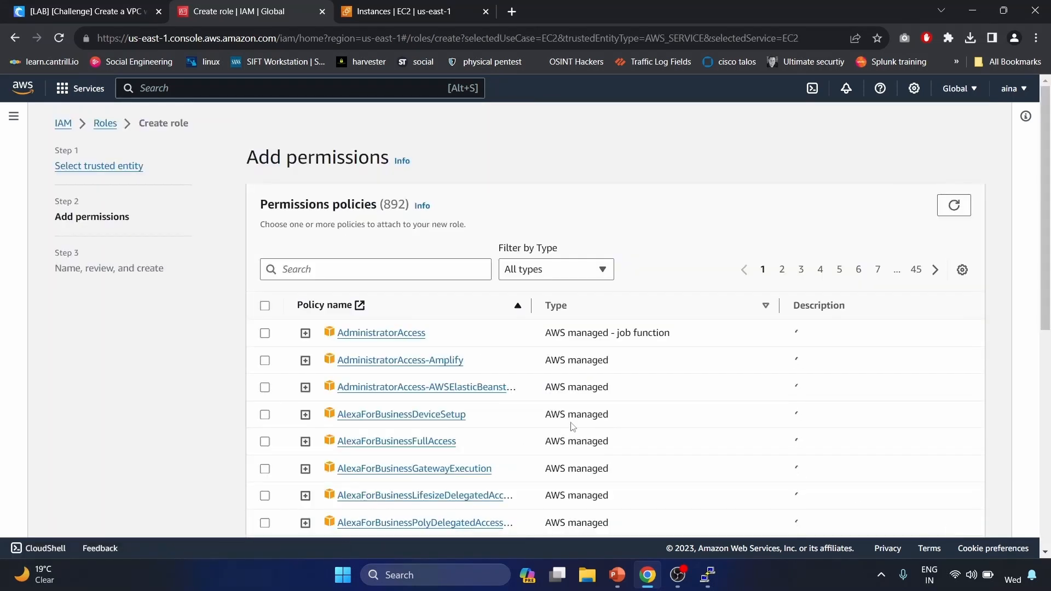
# - Attach AmazonS3FullAccess, name the role s3_admin_cybr and create it
pyautogui.click(369, 267)
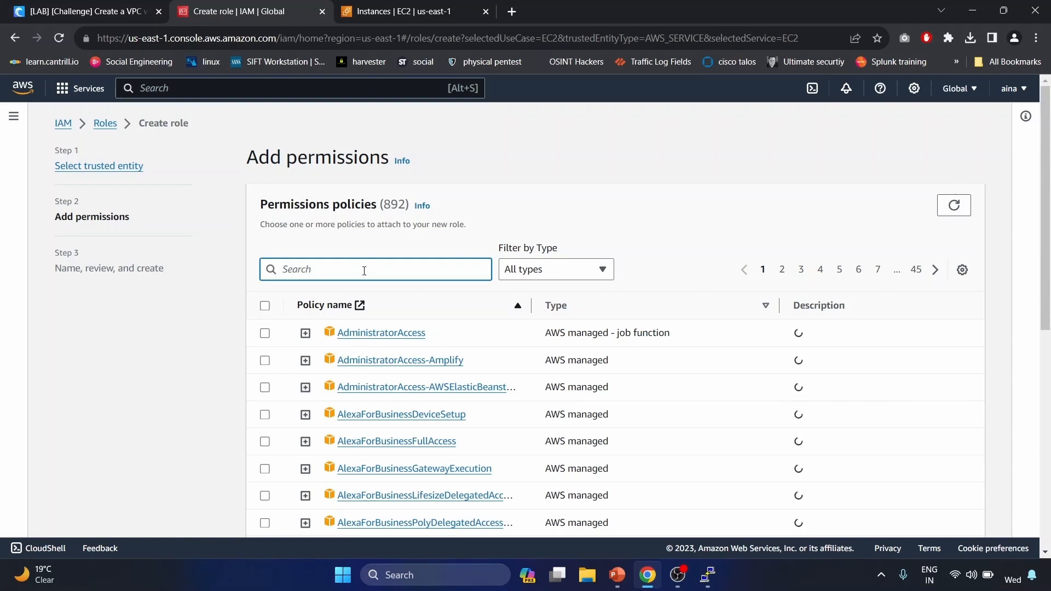
pyautogui.write('s3f')
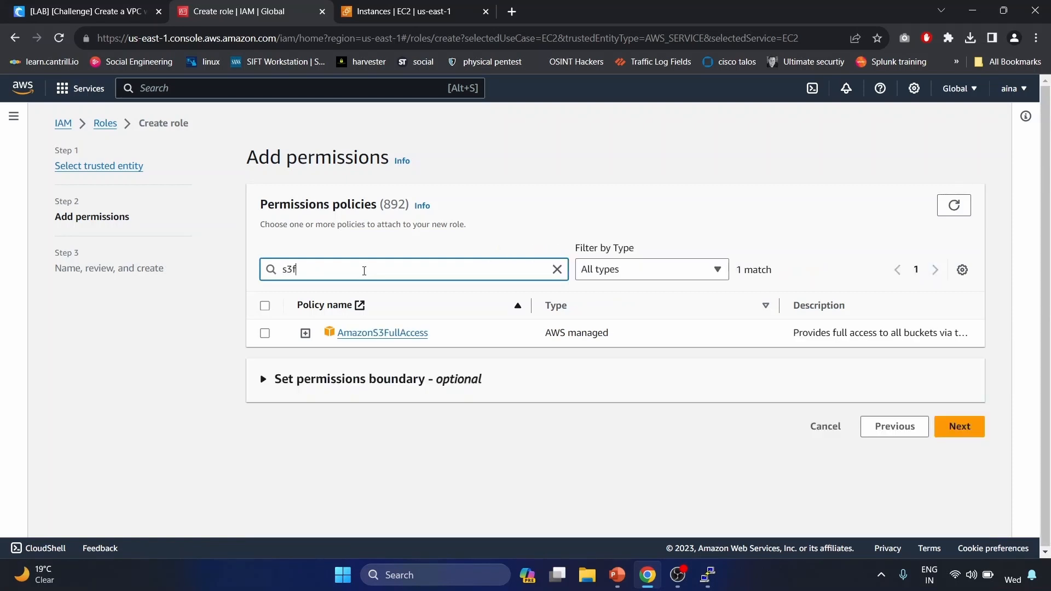
pyautogui.click(265, 333)
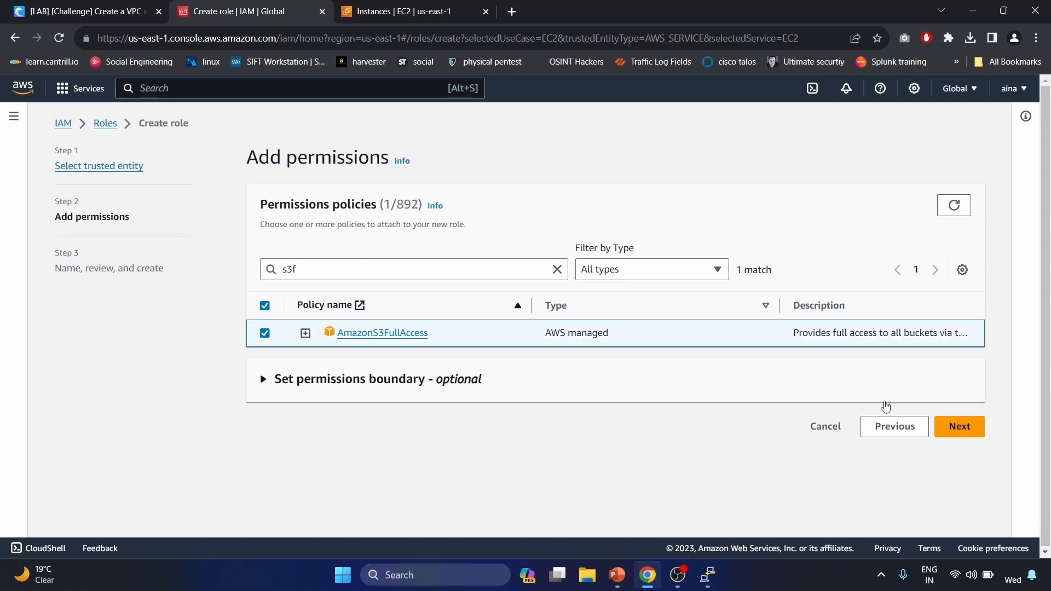
pyautogui.click(950, 427)
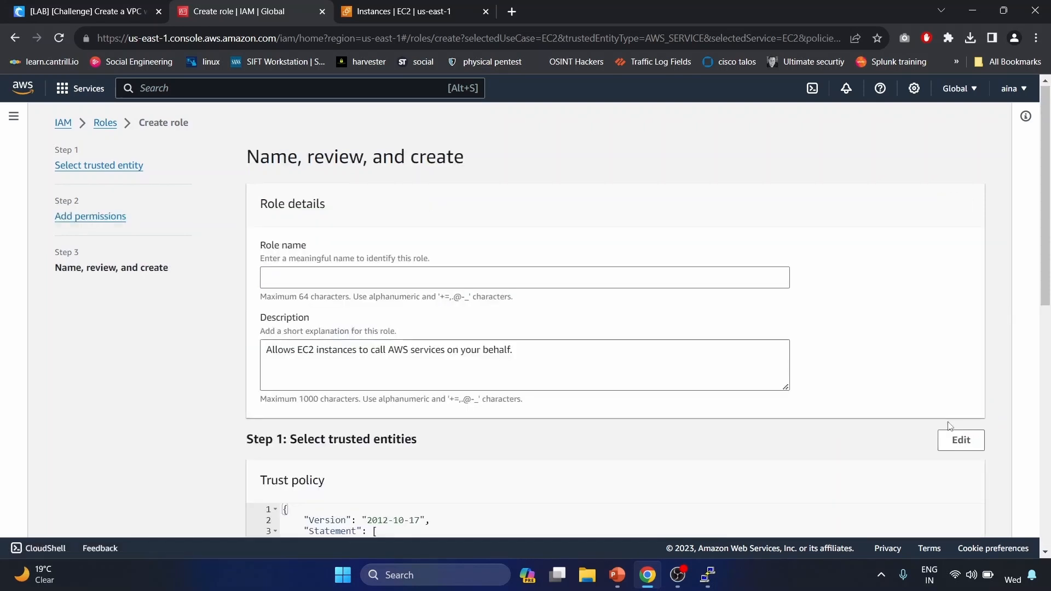
pyautogui.click(664, 283)
pyautogui.write('s3_admin_')
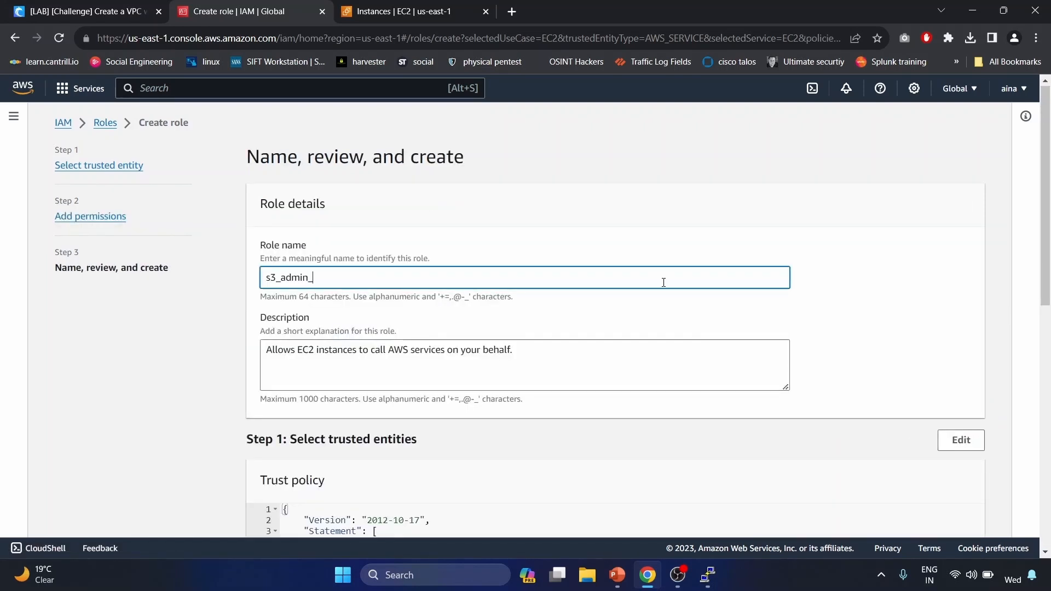
pyautogui.write('cybr')
pyautogui.scroll(-10, 664, 283)
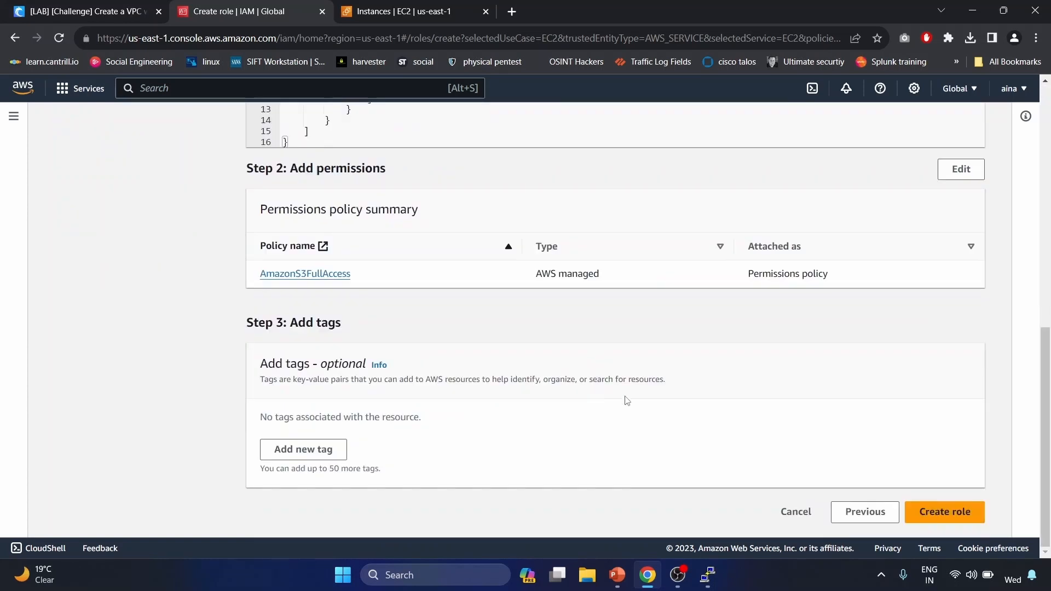
pyautogui.click(933, 516)
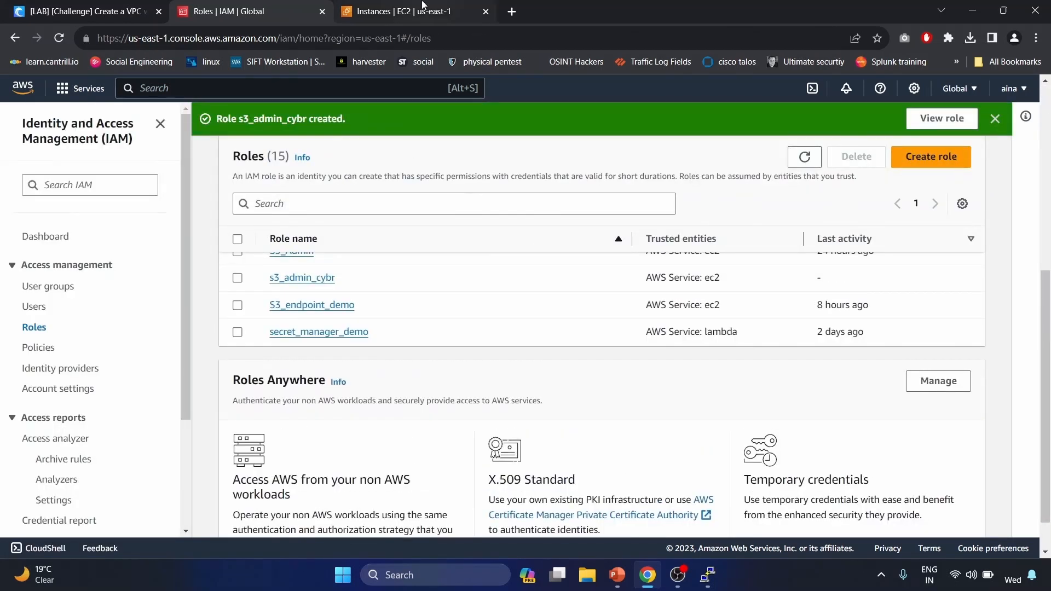
pyautogui.click(423, 9)
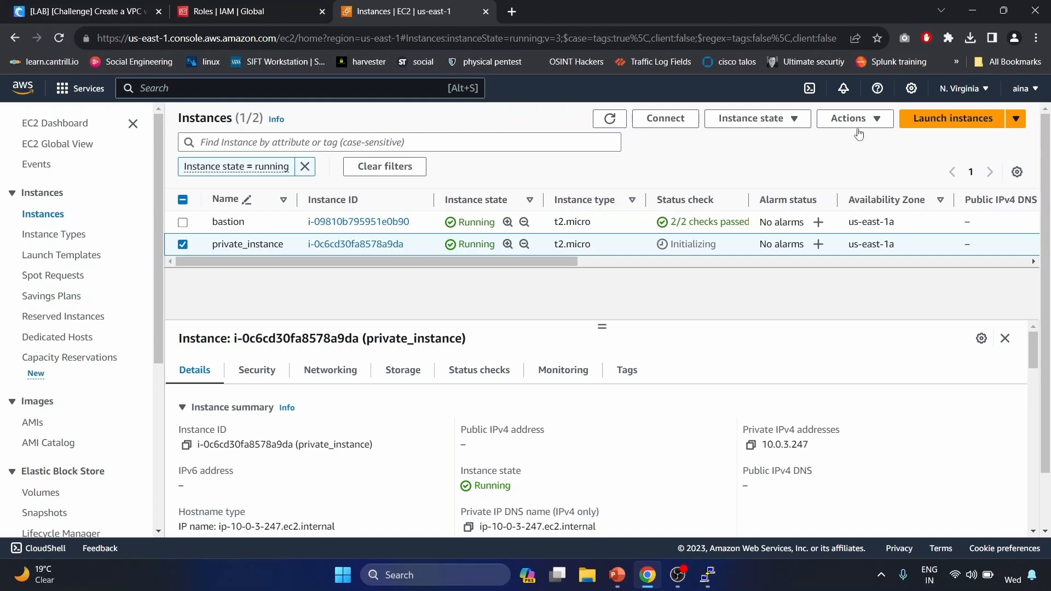
# - Use Actions > Security > Modify IAM role to give private_instance the s3_admin_cybr role
pyautogui.click(872, 118)
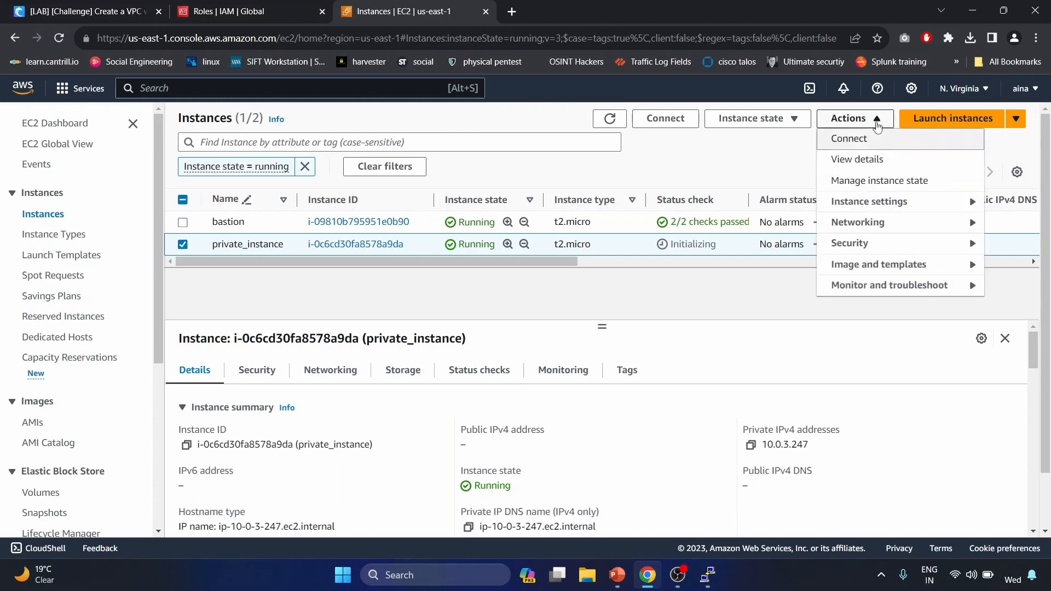
pyautogui.click(878, 244)
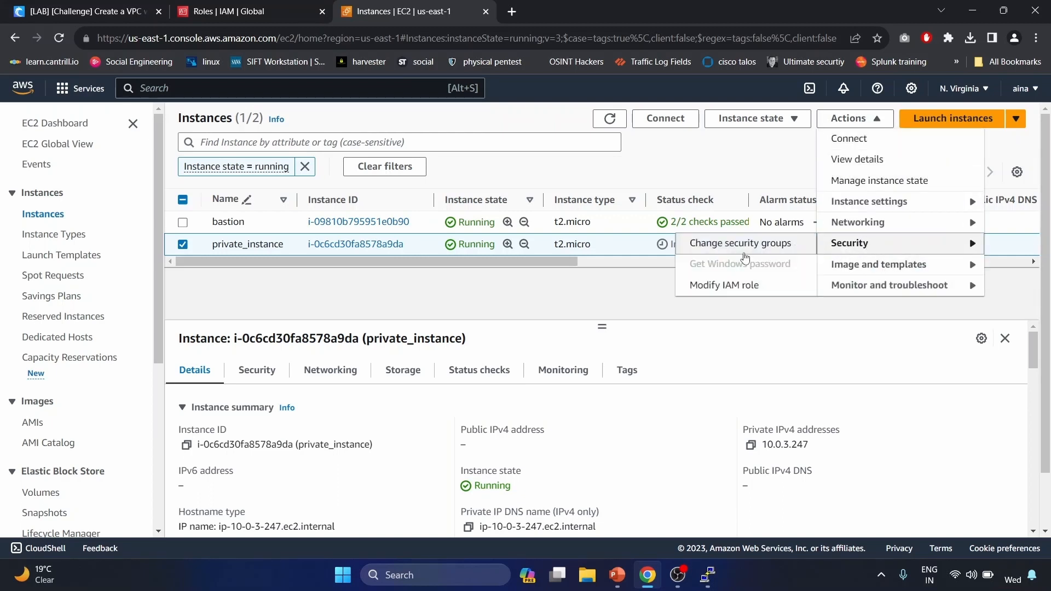
pyautogui.click(721, 286)
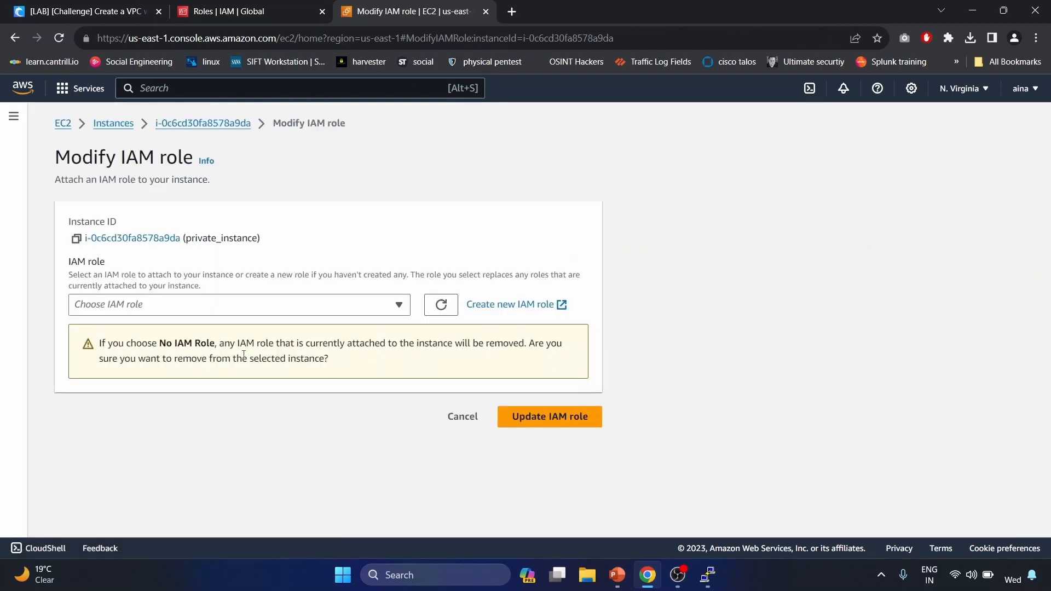
pyautogui.click(387, 308)
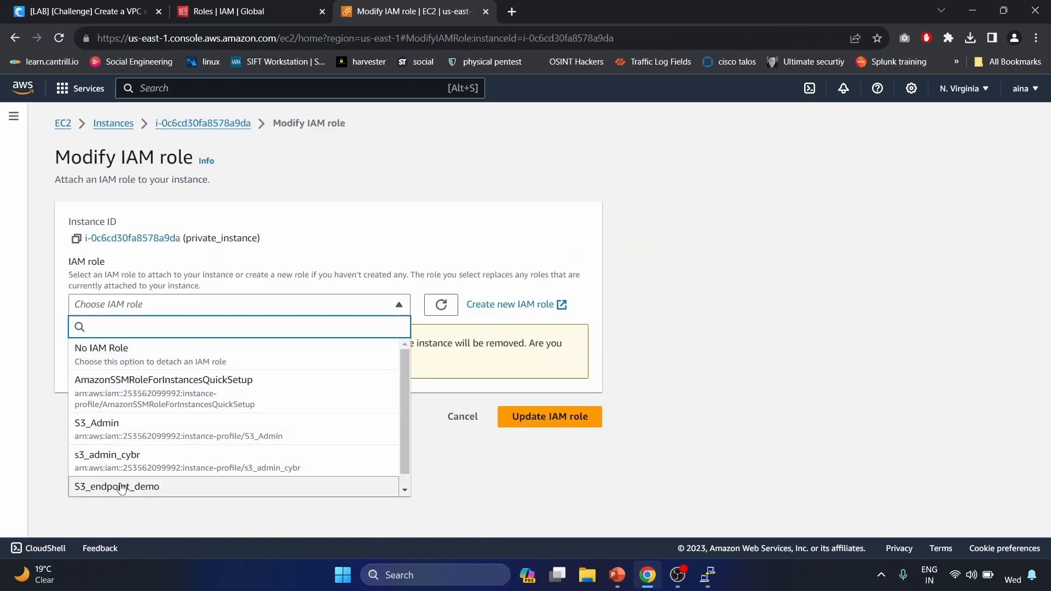
pyautogui.click(151, 469)
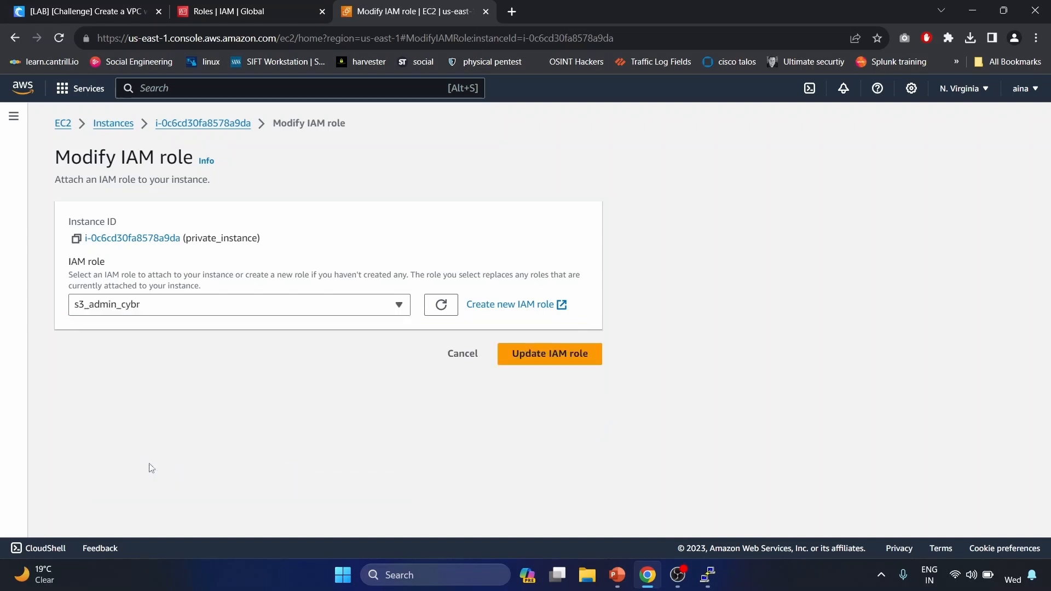
pyautogui.click(568, 356)
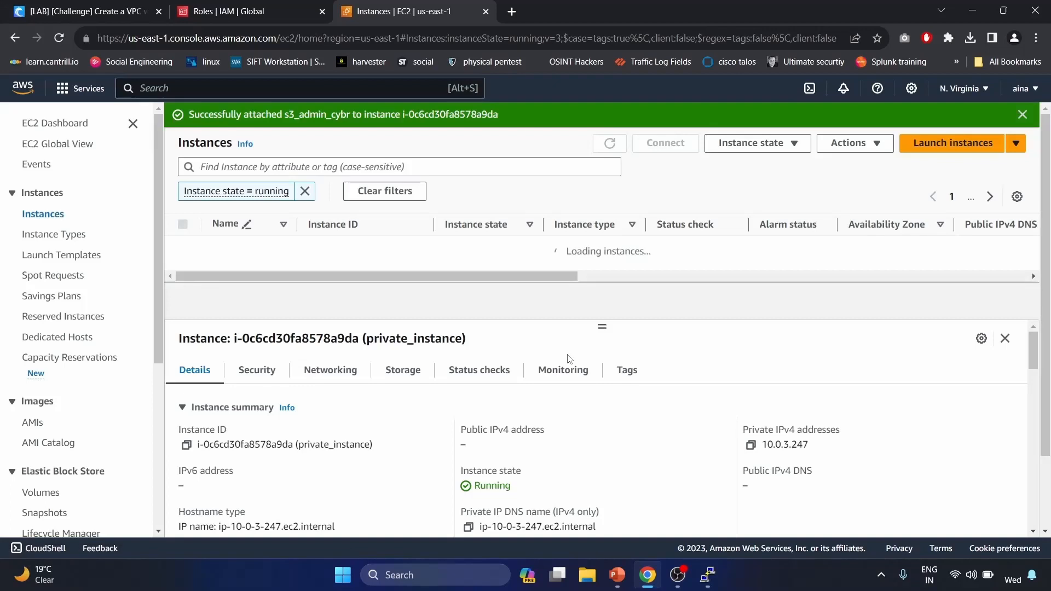
# - Run aws s3 ls in the private instance's PuTTY shell
pyautogui.click(709, 575)
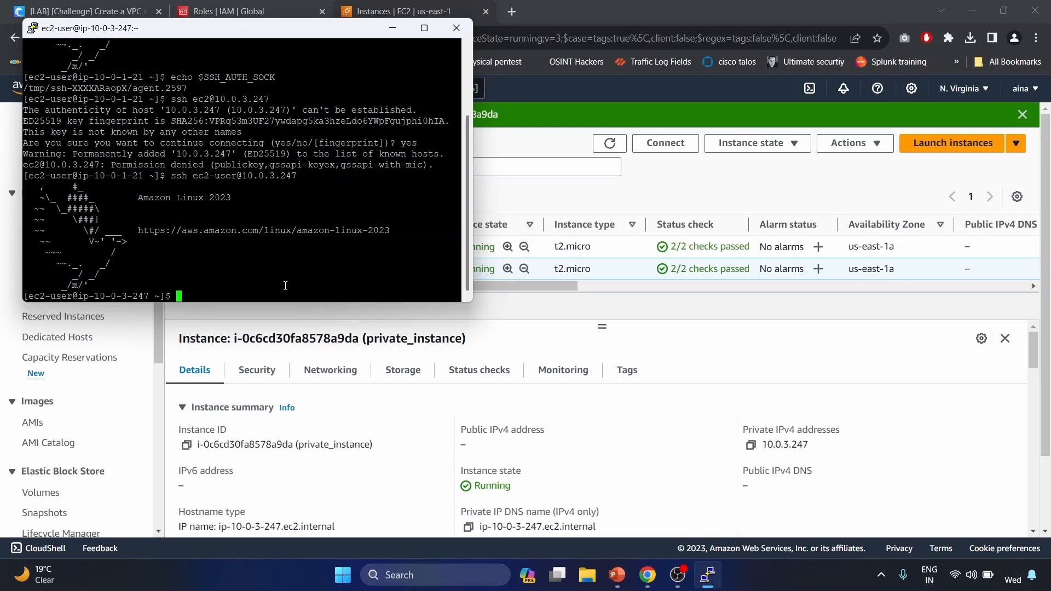
pyautogui.write('aws s3 ls')
pyautogui.press('Return')
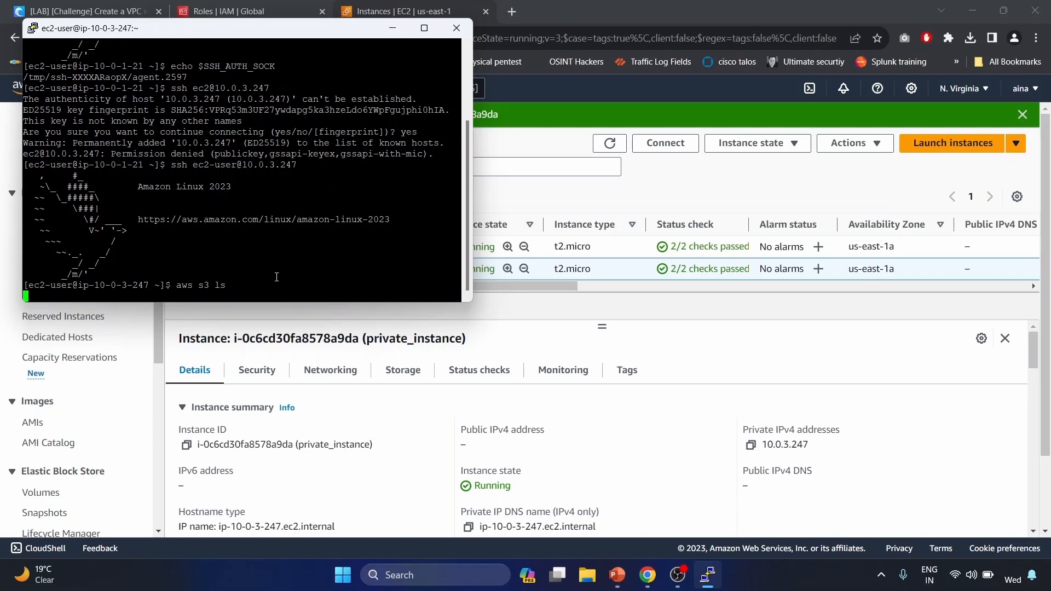
# - Suspend the hanging aws s3 ls with Ctrl+Z and return to the EC2 Instances page
pyautogui.hotkey('ctrl', 'z')
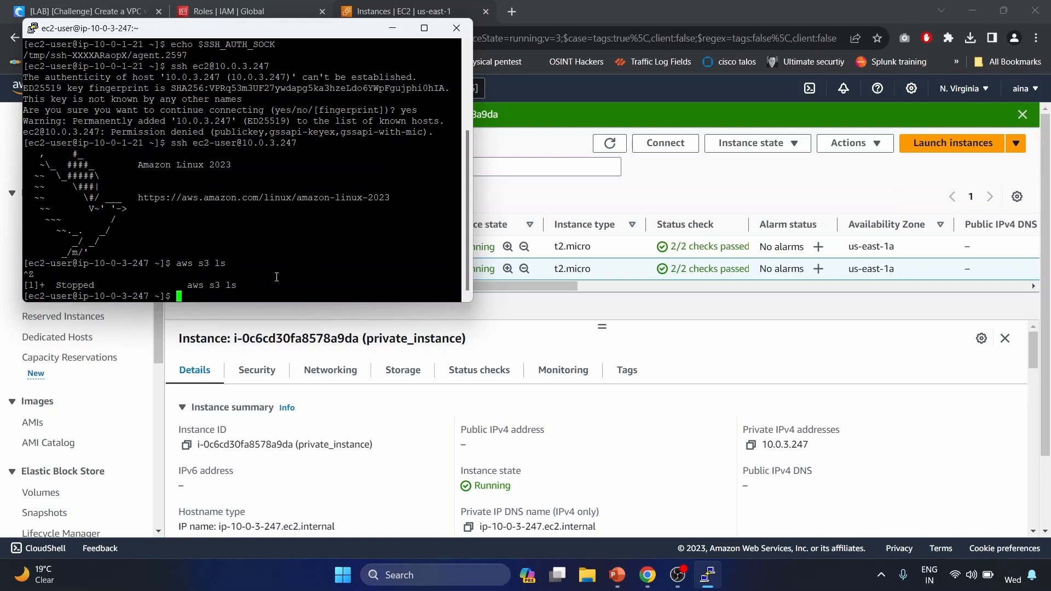
pyautogui.click(412, 11)
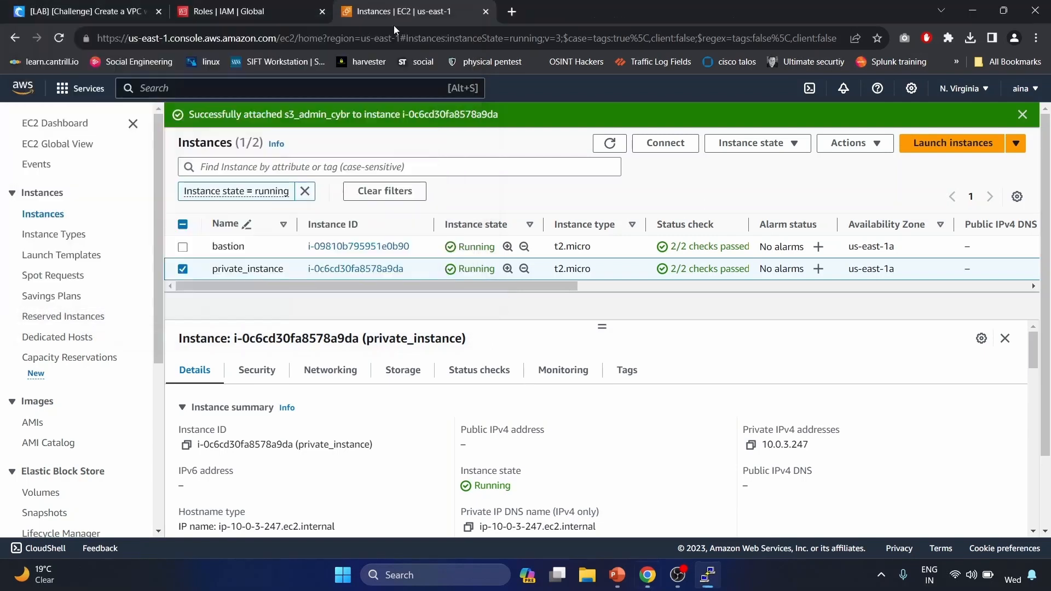
# - Search 'vpc' to reach the VPC console and start a new endpoint from the empty Endpoints list
pyautogui.click(296, 5)
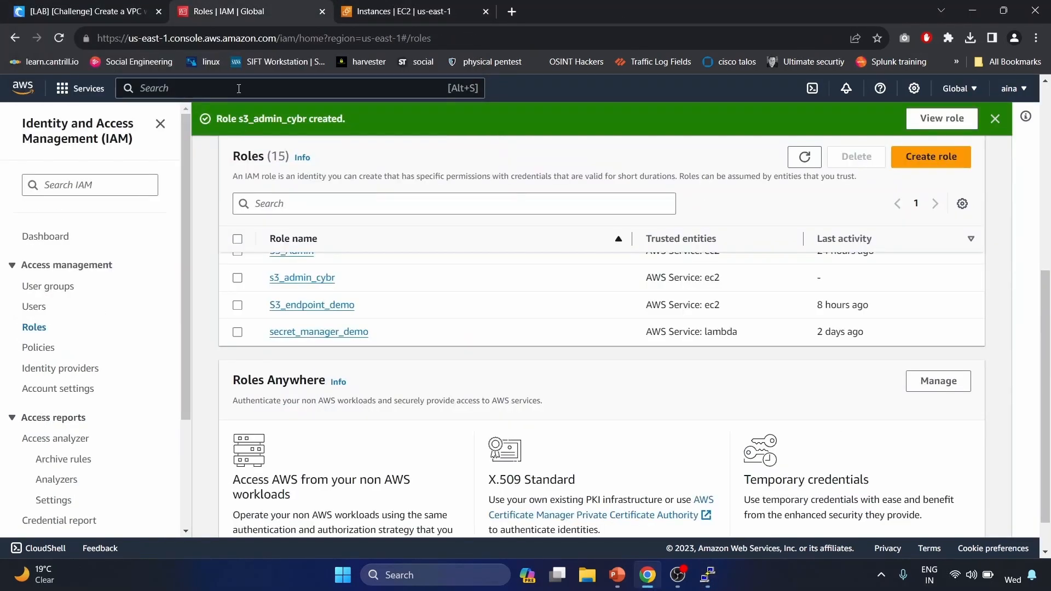
pyautogui.click(241, 84)
pyautogui.write('vpc')
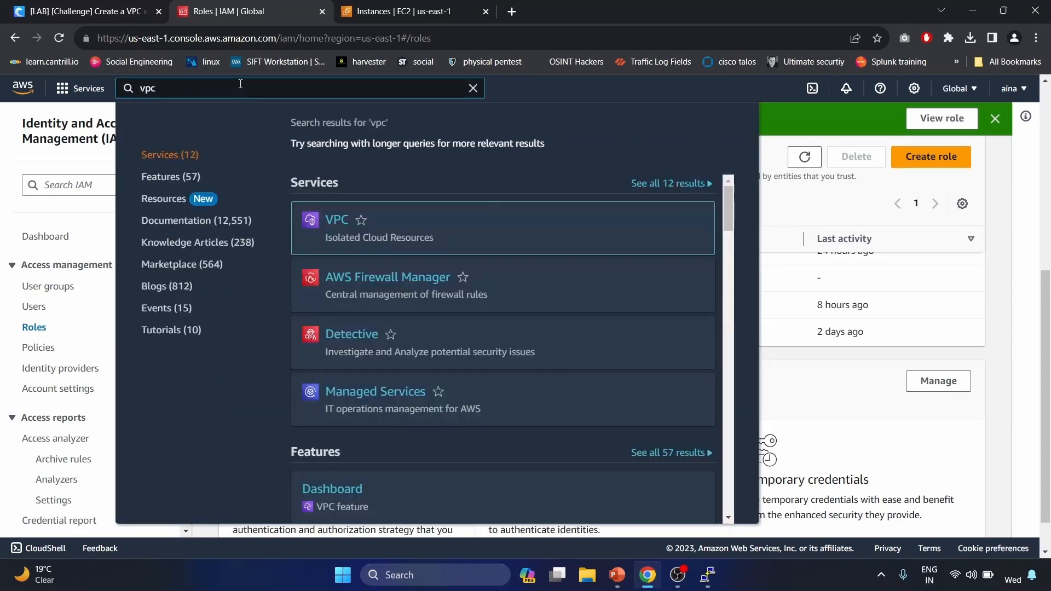
pyautogui.click(335, 221)
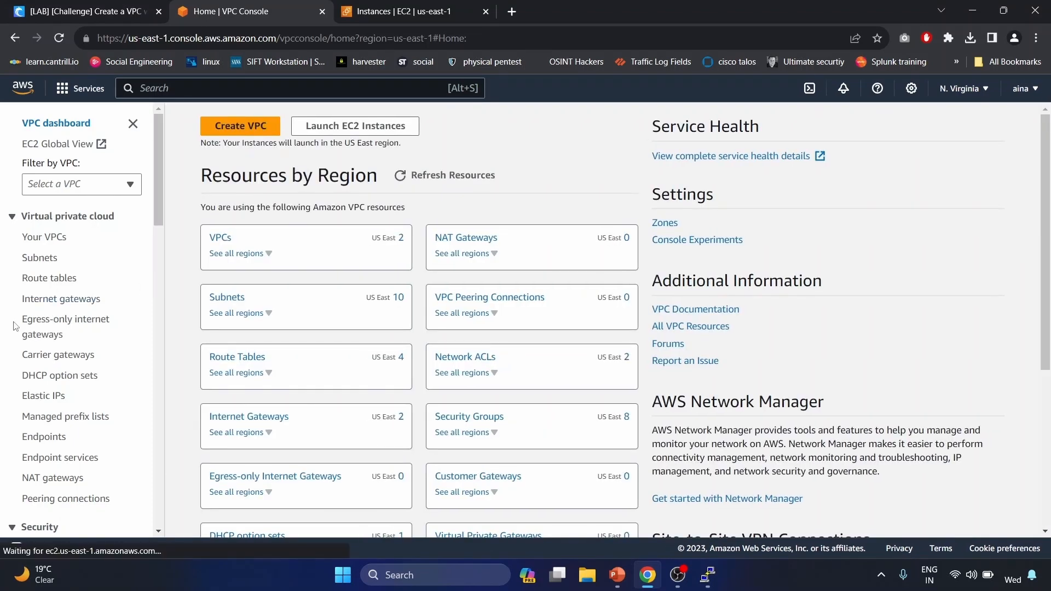
pyautogui.scroll(-1, 39, 420)
pyautogui.click(41, 430)
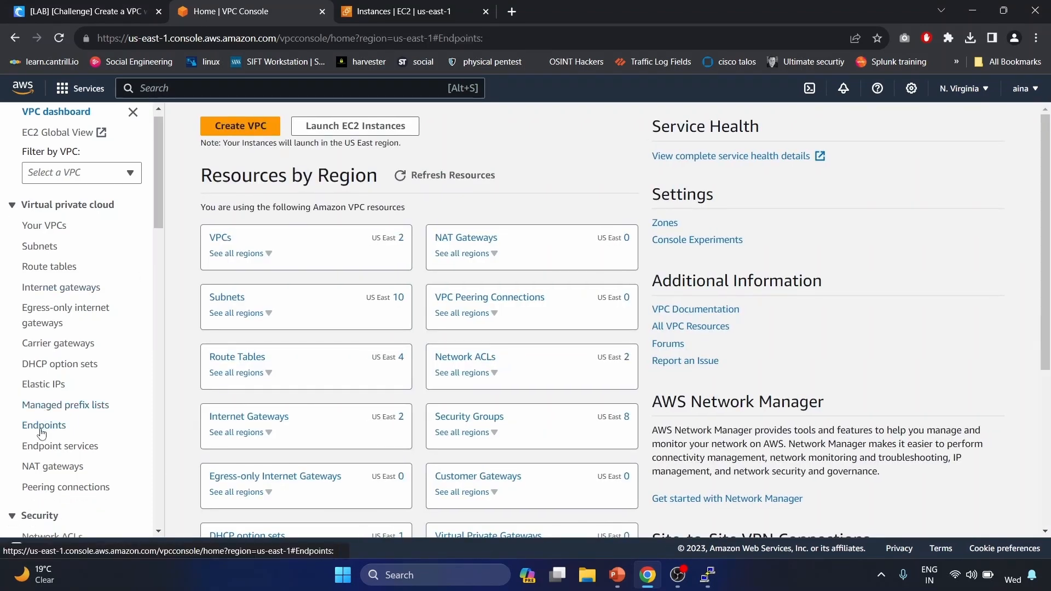
pyautogui.click(956, 122)
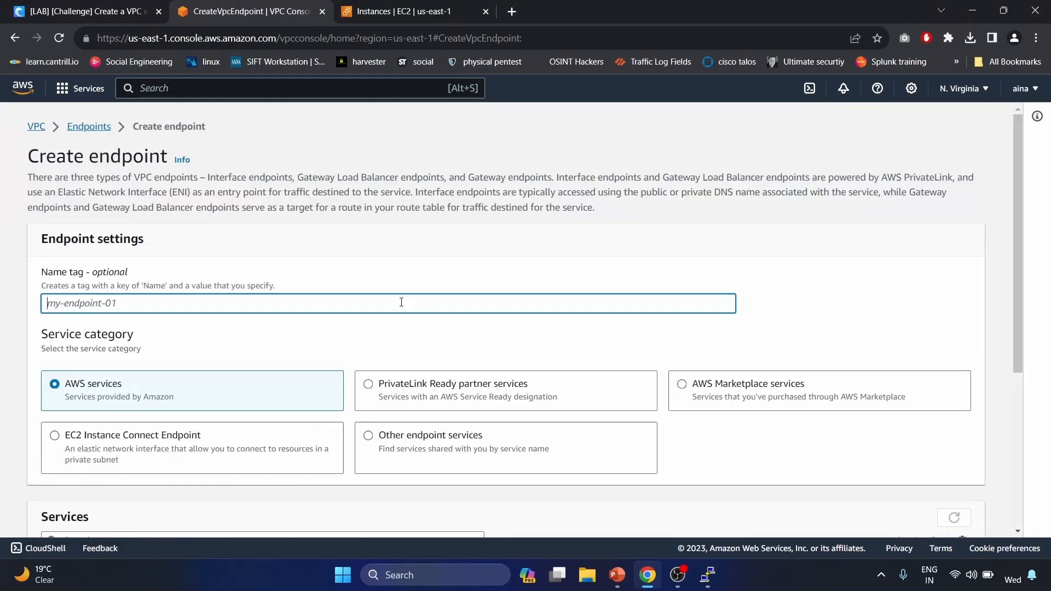
# - Name the endpoint s3endpoint and choose the Gateway service com.amazonaws.us-east-1.s3
pyautogui.write('s3endpoint')
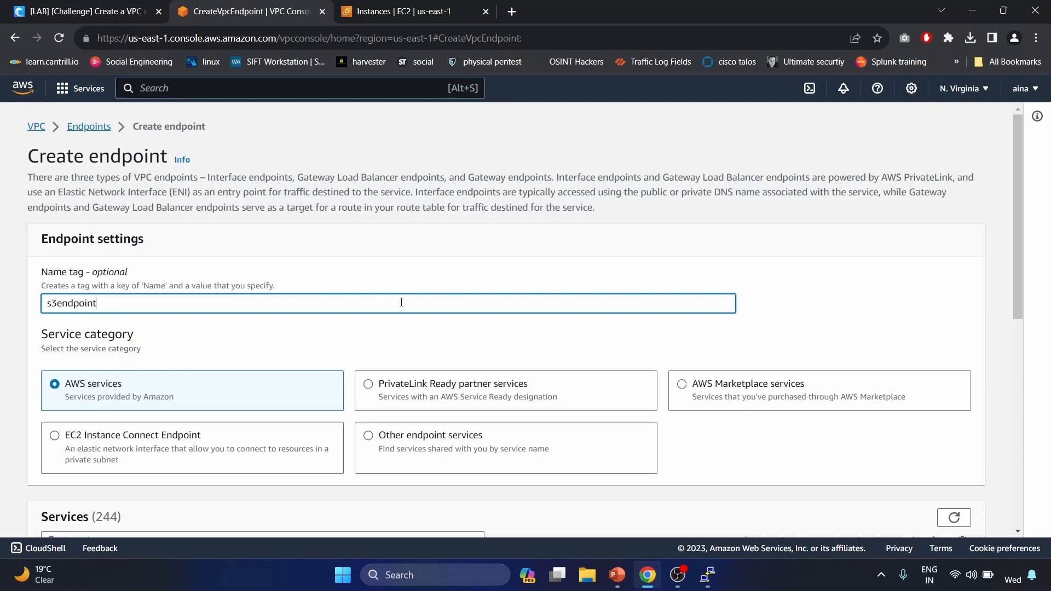
pyautogui.scroll(-3, 401, 302)
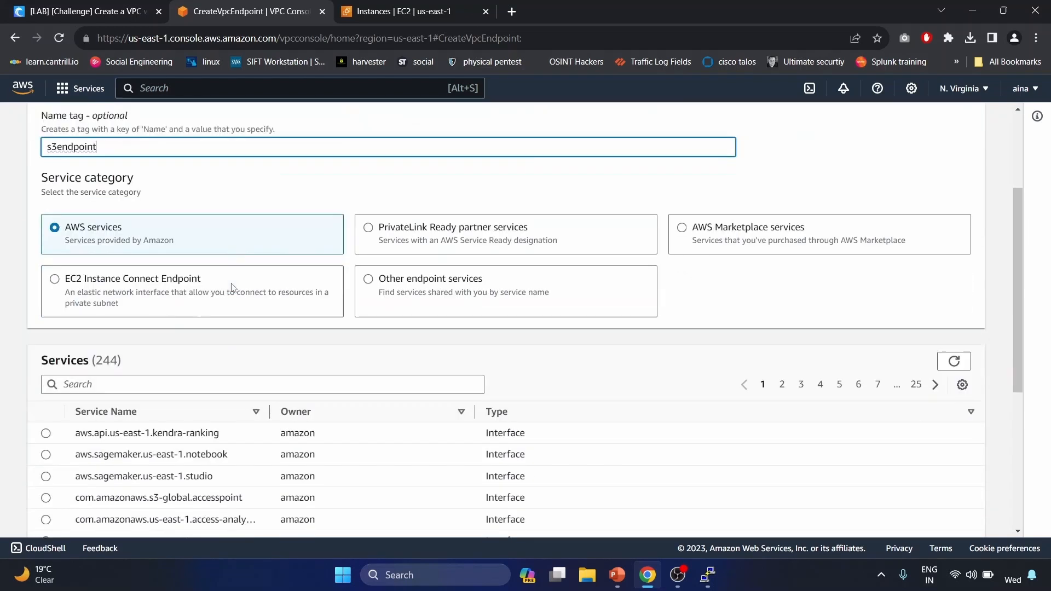
pyautogui.scroll(-2, 232, 287)
pyautogui.click(149, 275)
pyautogui.write('s3')
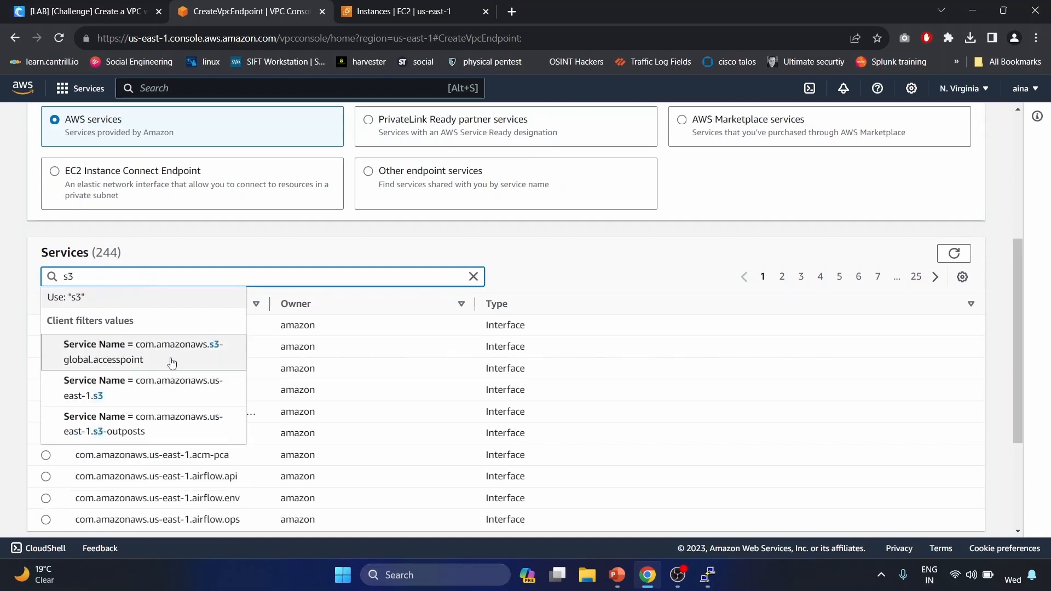
pyautogui.click(109, 392)
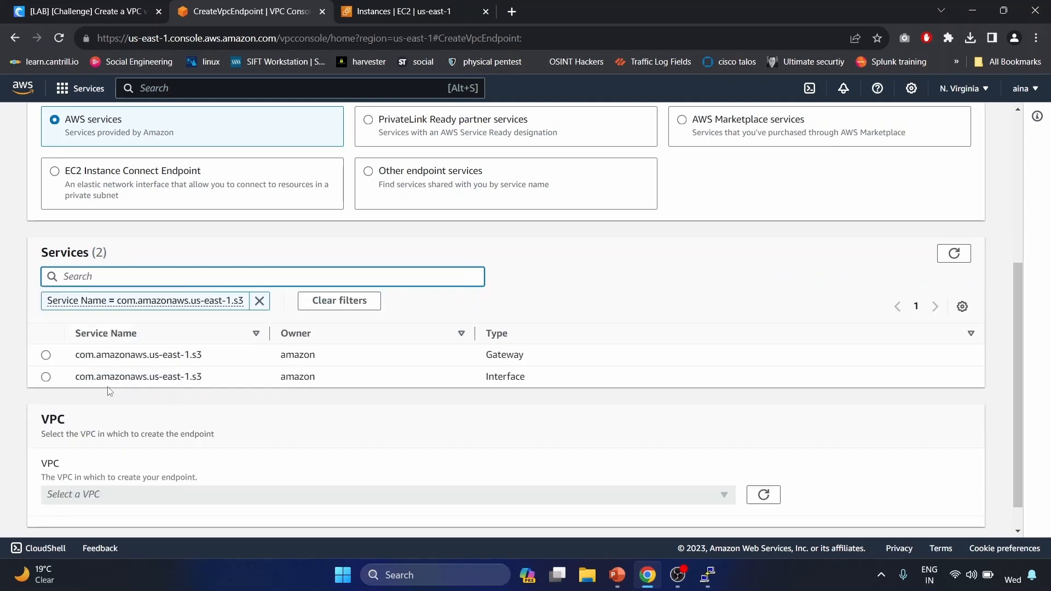
pyautogui.click(45, 355)
# - Place the endpoint in cybr-vpc-lab, attach it to Private_RT, and create it
pyautogui.scroll(-1, 41, 357)
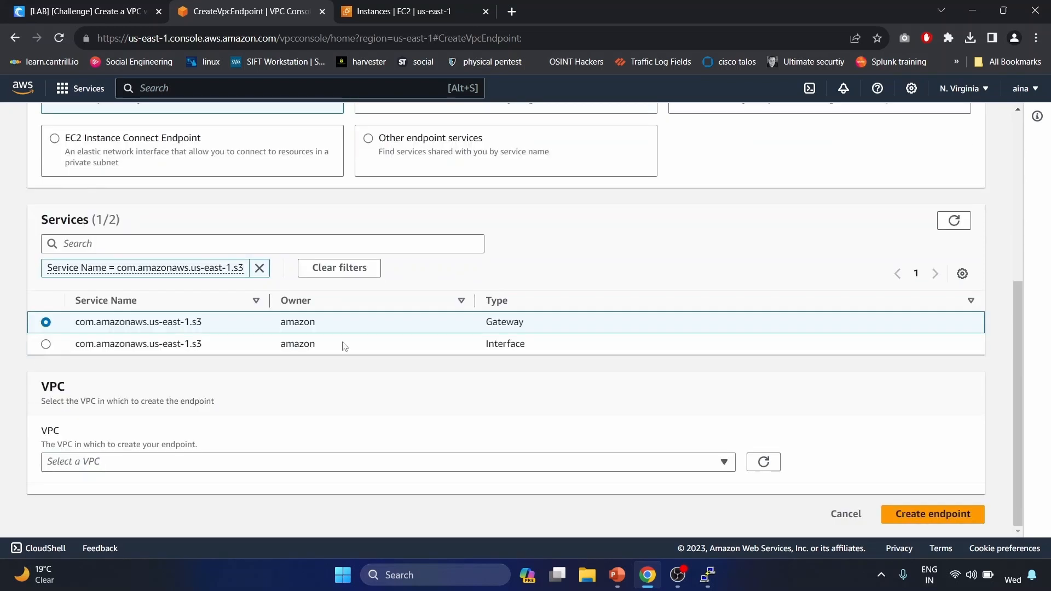
pyautogui.click(596, 470)
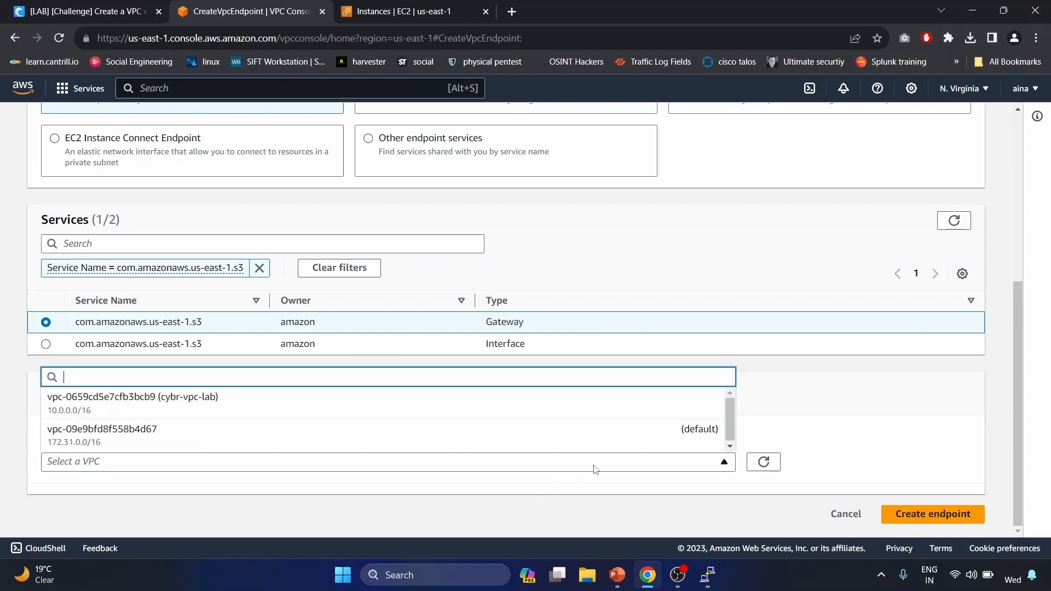
pyautogui.click(448, 406)
pyautogui.scroll(-4, 446, 406)
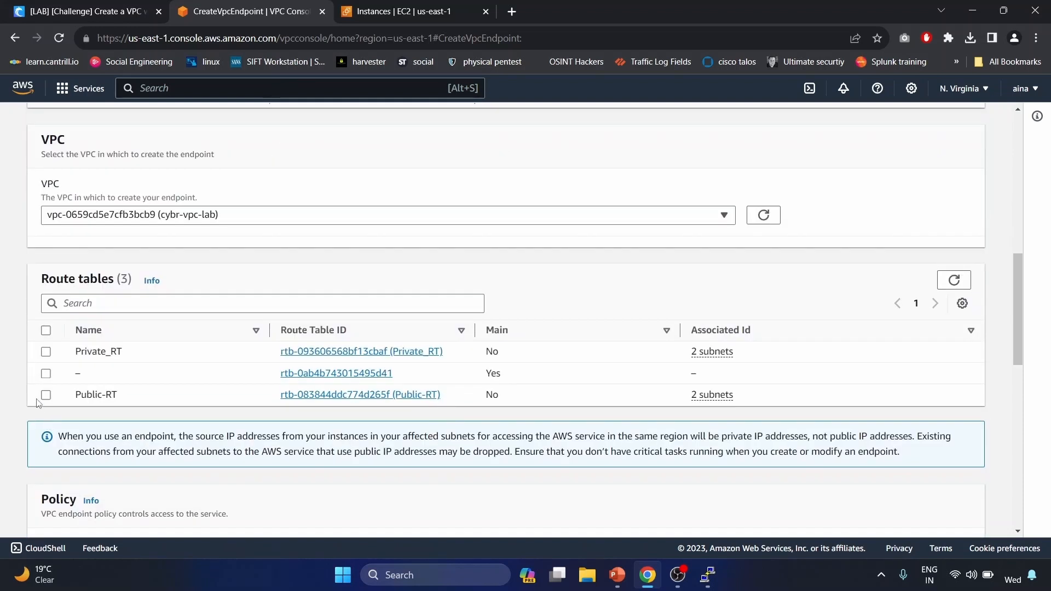
pyautogui.click(46, 353)
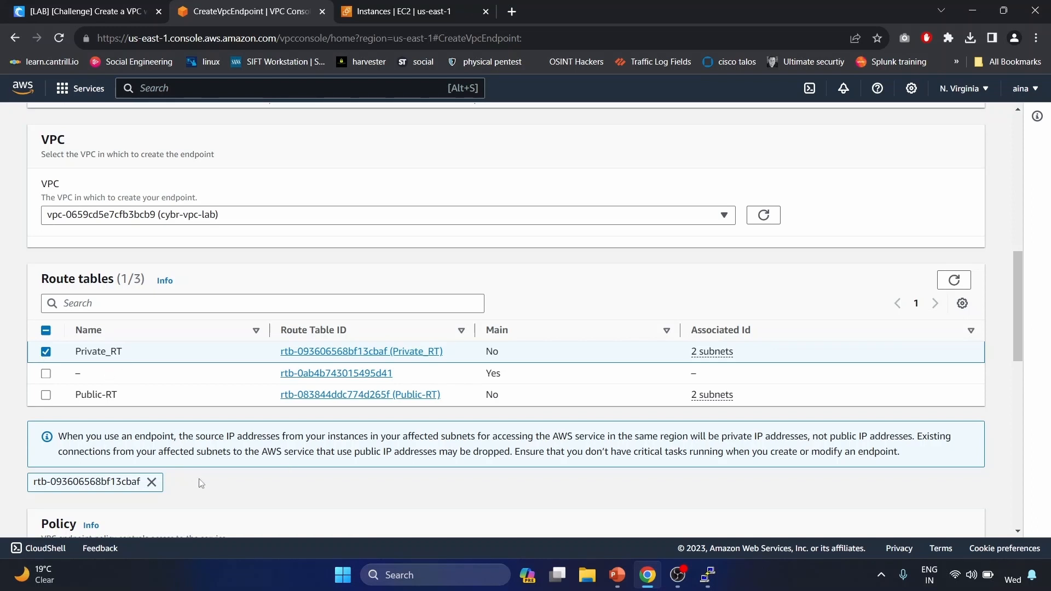
pyautogui.scroll(-5, 201, 484)
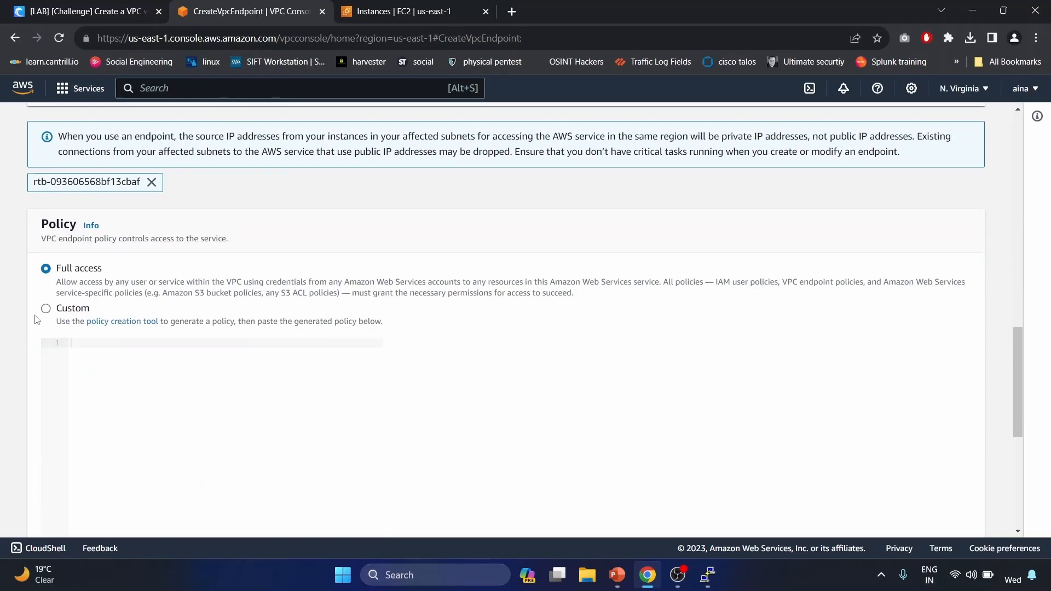
pyautogui.scroll(-5, 277, 418)
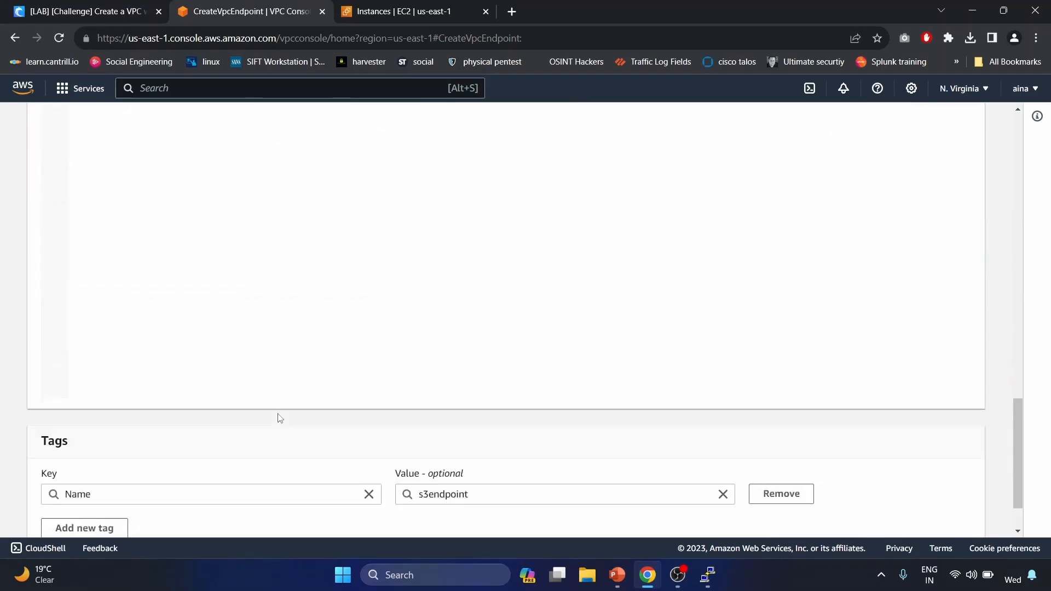
pyautogui.scroll(-2, 280, 418)
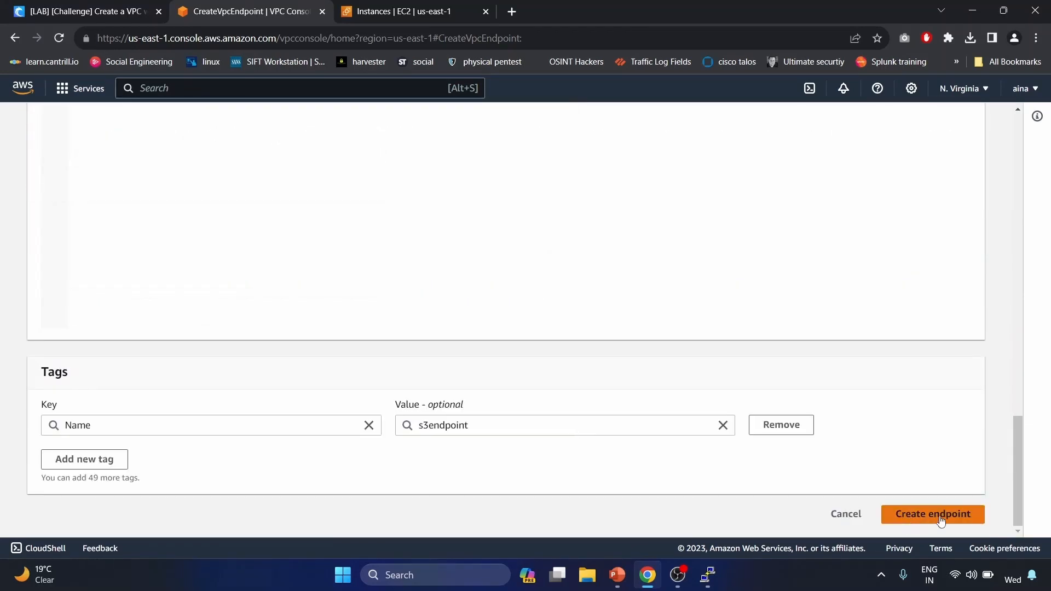
pyautogui.click(940, 516)
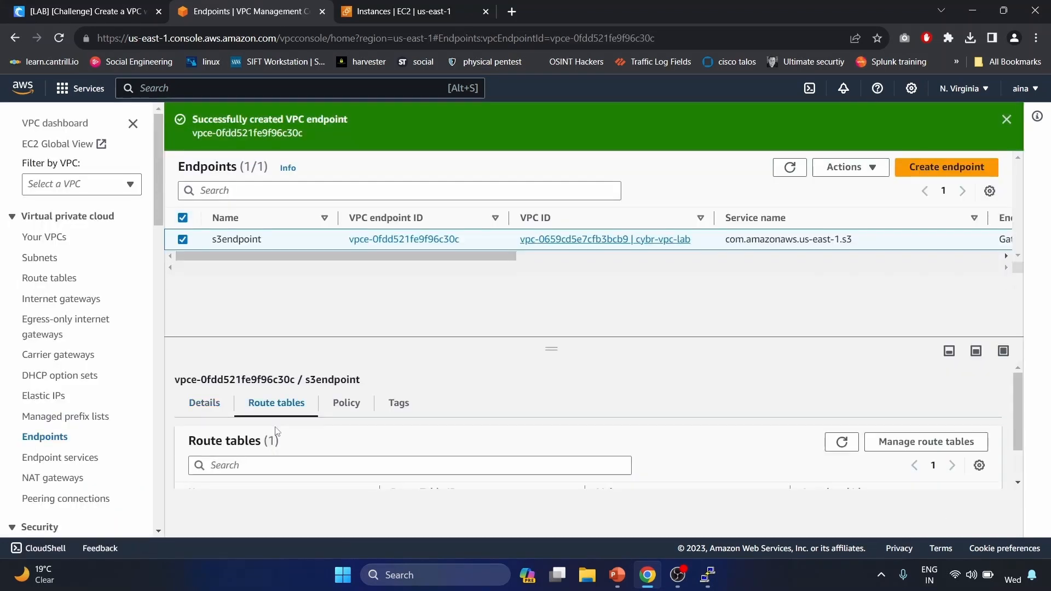
# - Confirm Private_RT routes pl-63a5400a through the S3 endpoint without saving edits, then return to EC2 Instances
pyautogui.scroll(-1, 284, 412)
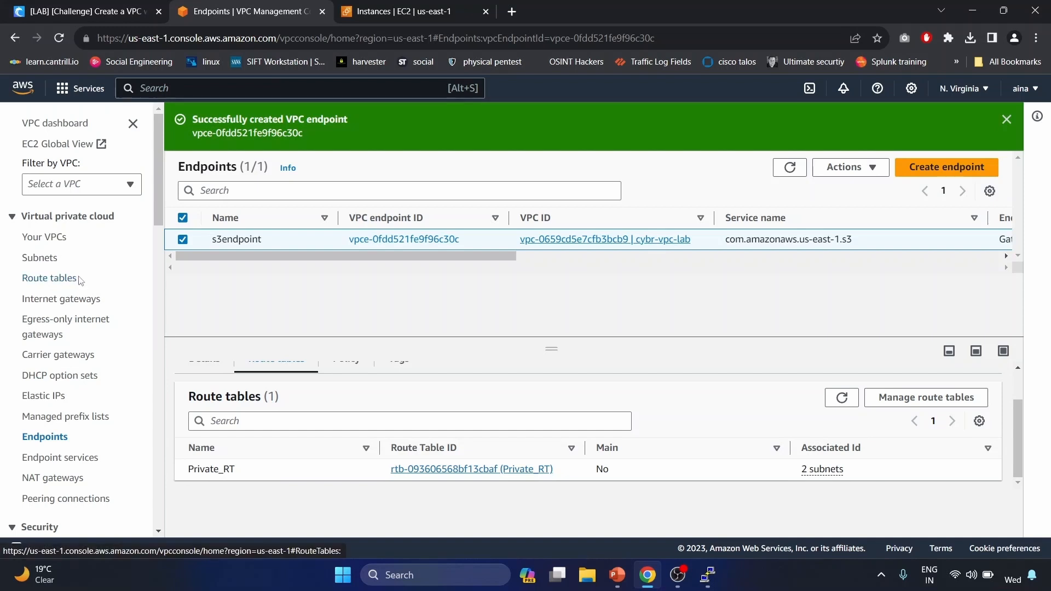
pyautogui.click(56, 280)
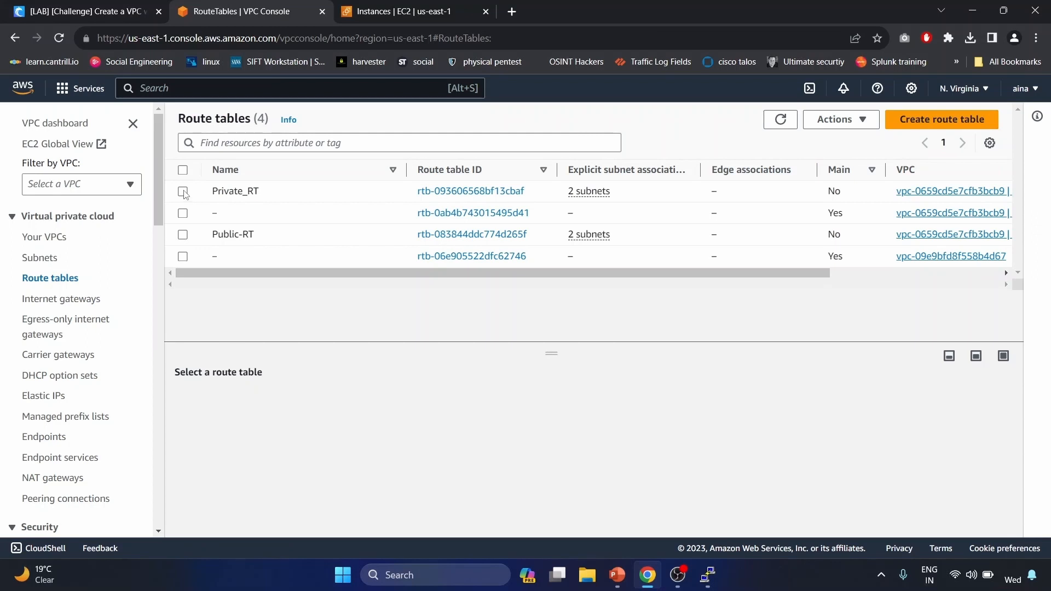
pyautogui.click(183, 191)
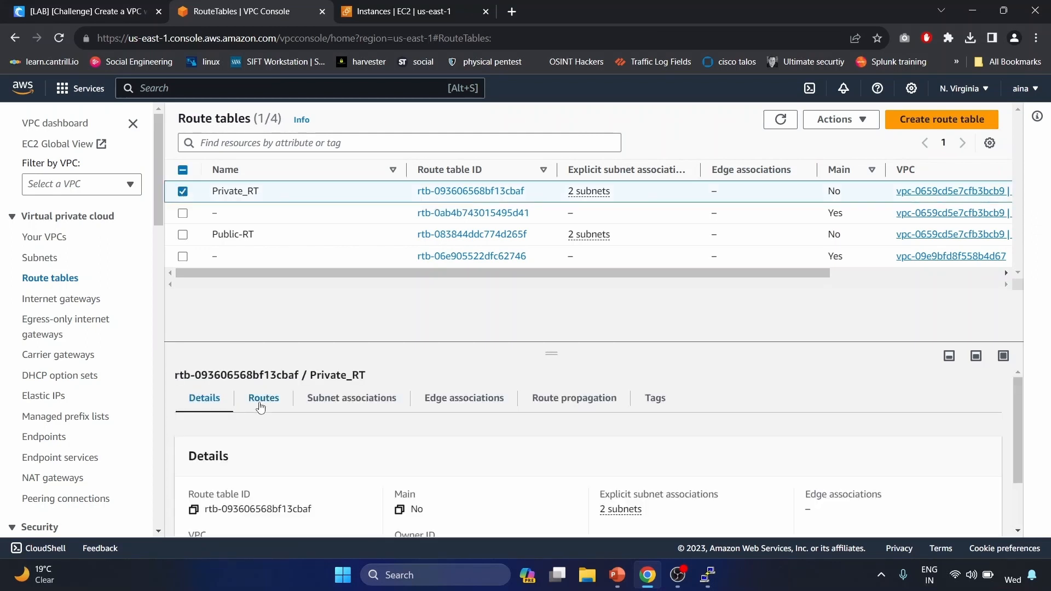
pyautogui.click(261, 407)
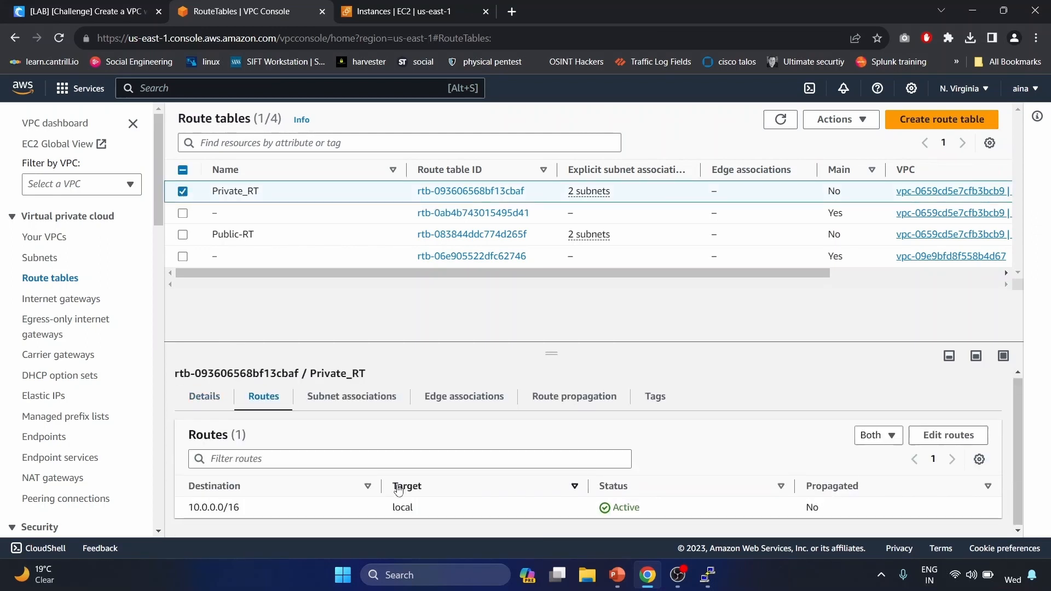
pyautogui.click(983, 437)
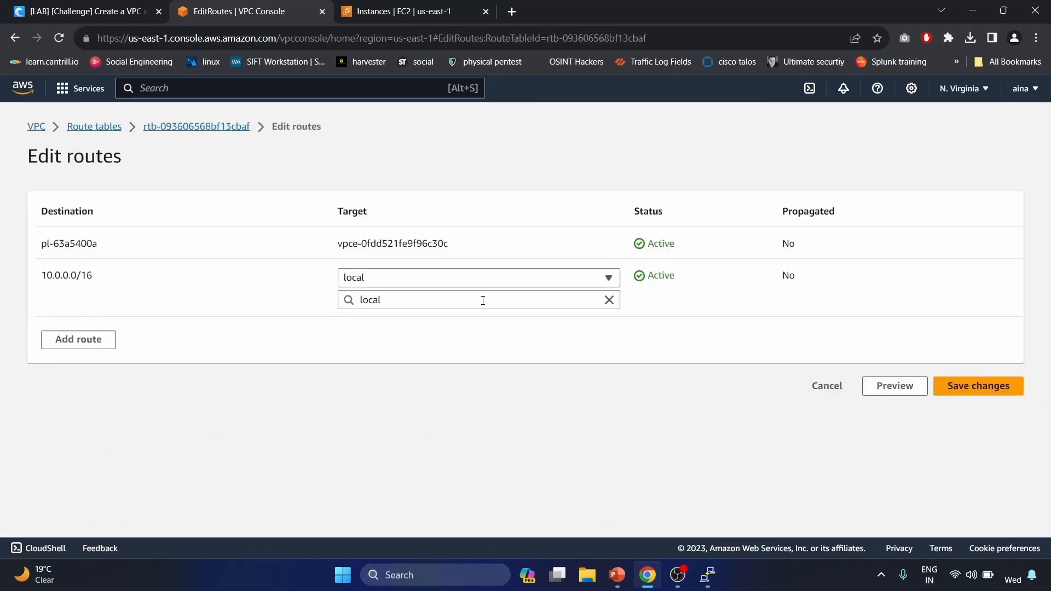
pyautogui.doubleClick(82, 245)
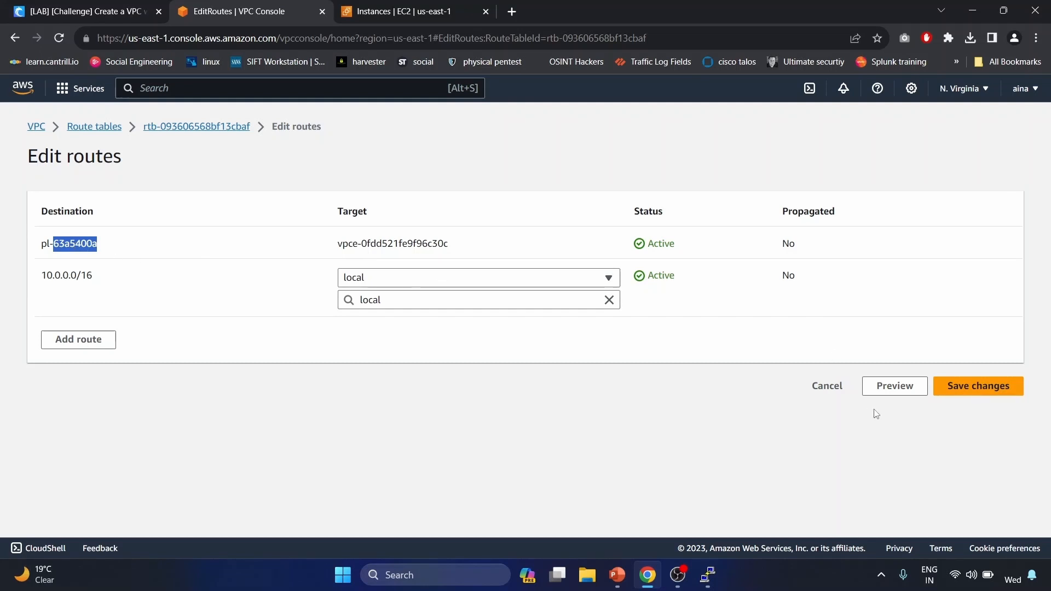
pyautogui.click(827, 386)
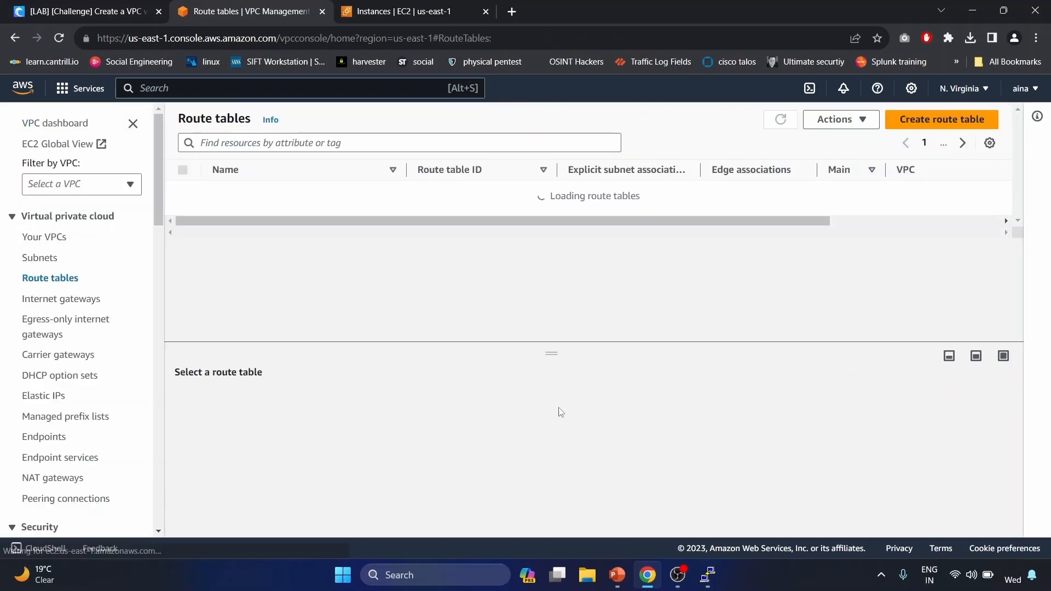
pyautogui.hotkey('ctrl', 'Tab')
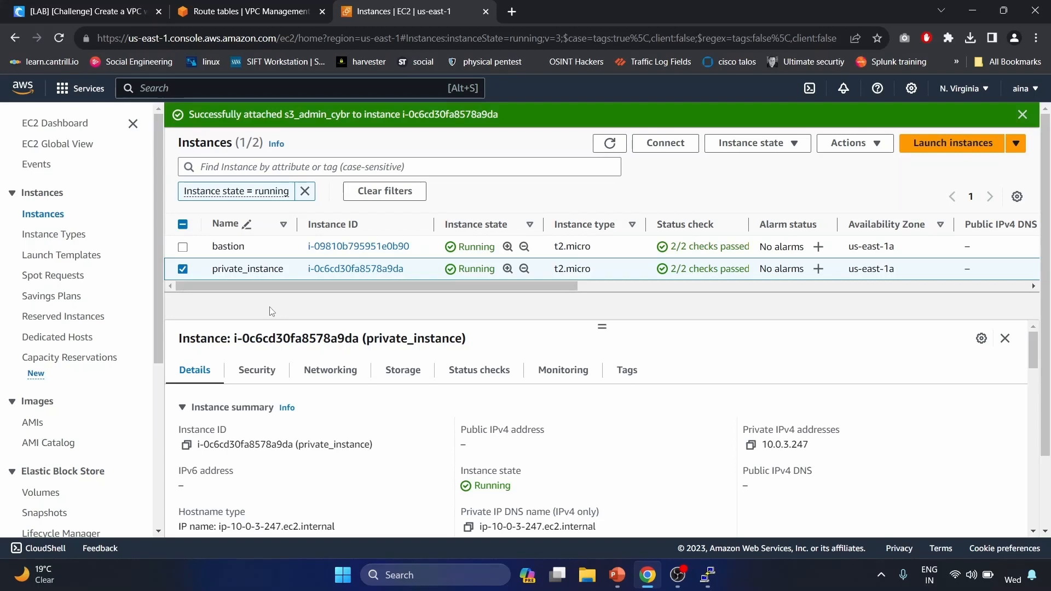
# - Rerun aws s3 ls on the private instance, listing awssecurzypresentation, imagessources and thumbnailbucketsyt
pyautogui.click(707, 575)
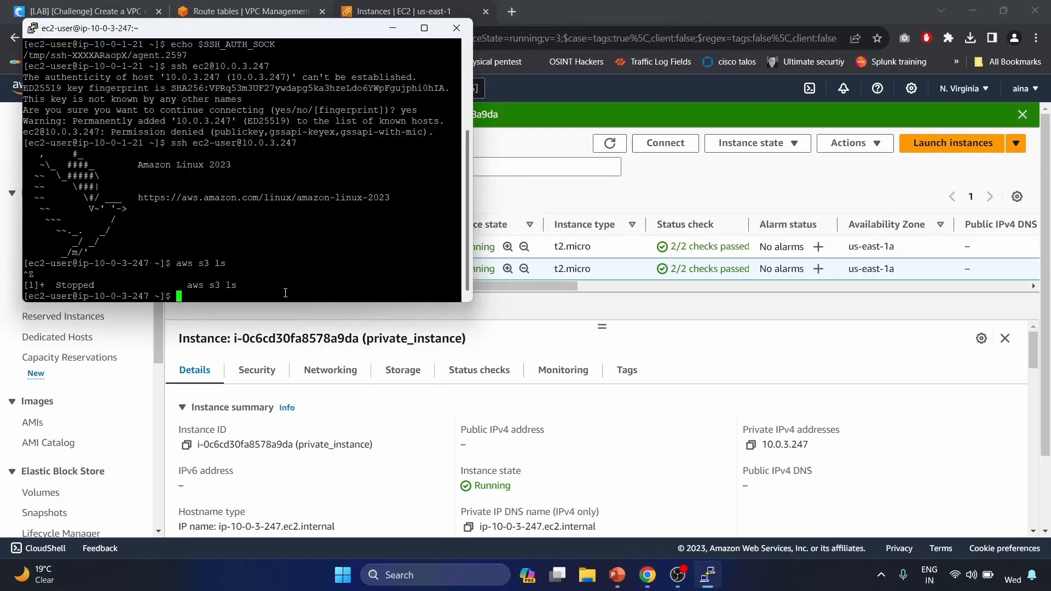
pyautogui.write('a')
pyautogui.press('BackSpace')
pyautogui.press('Up')
pyautogui.press('Return')
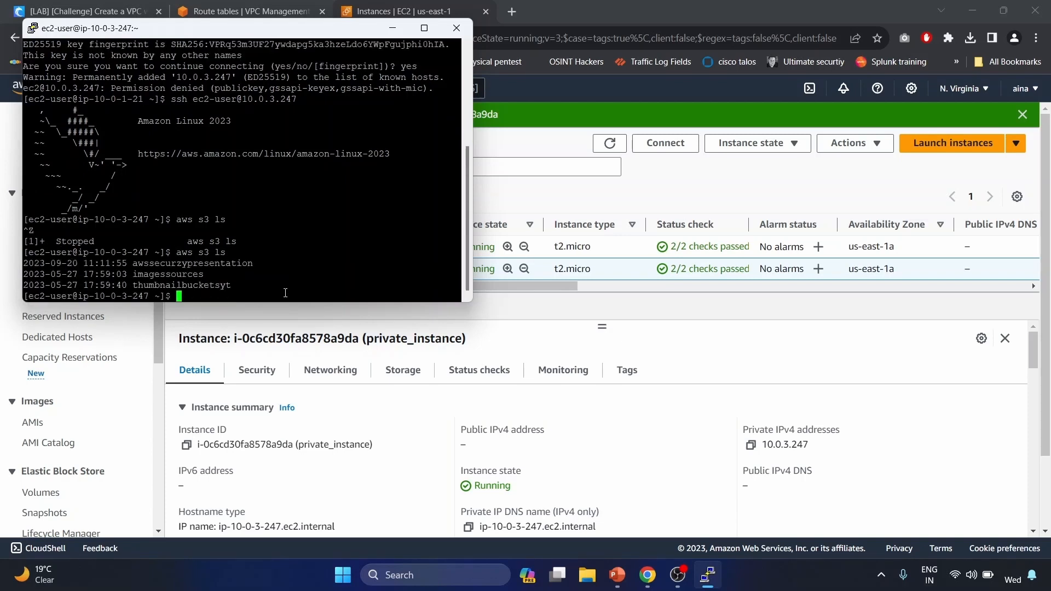
pyautogui.tripleClick(209, 287)
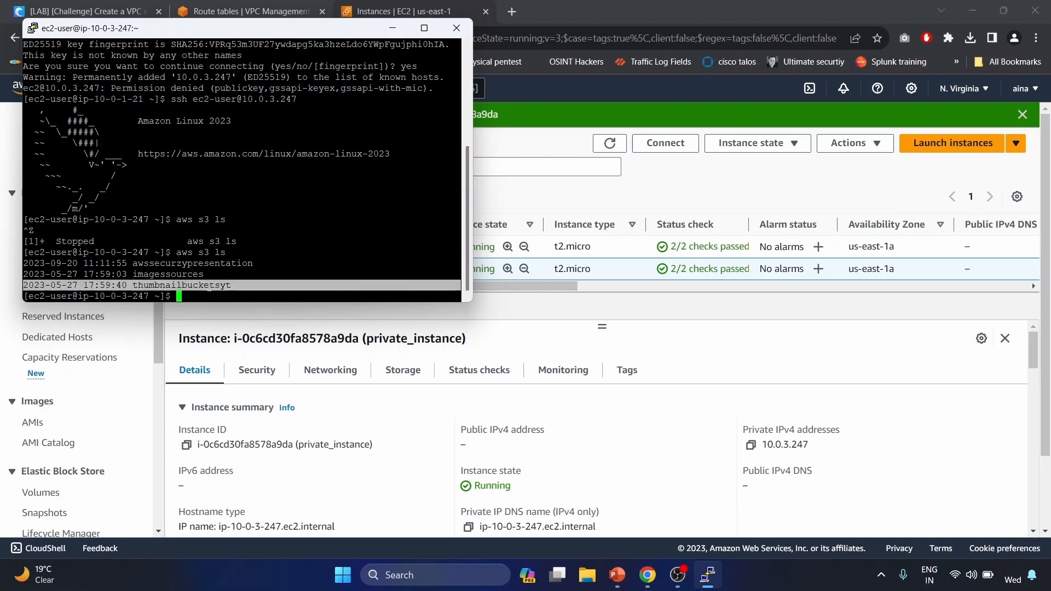
pyautogui.doubleClick(185, 273)
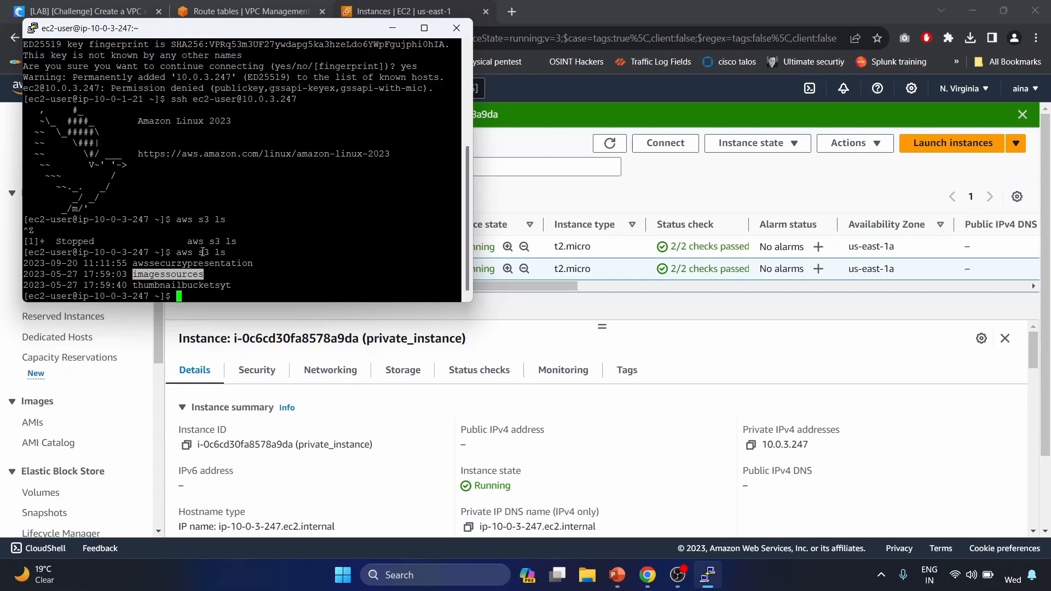
pyautogui.doubleClick(190, 264)
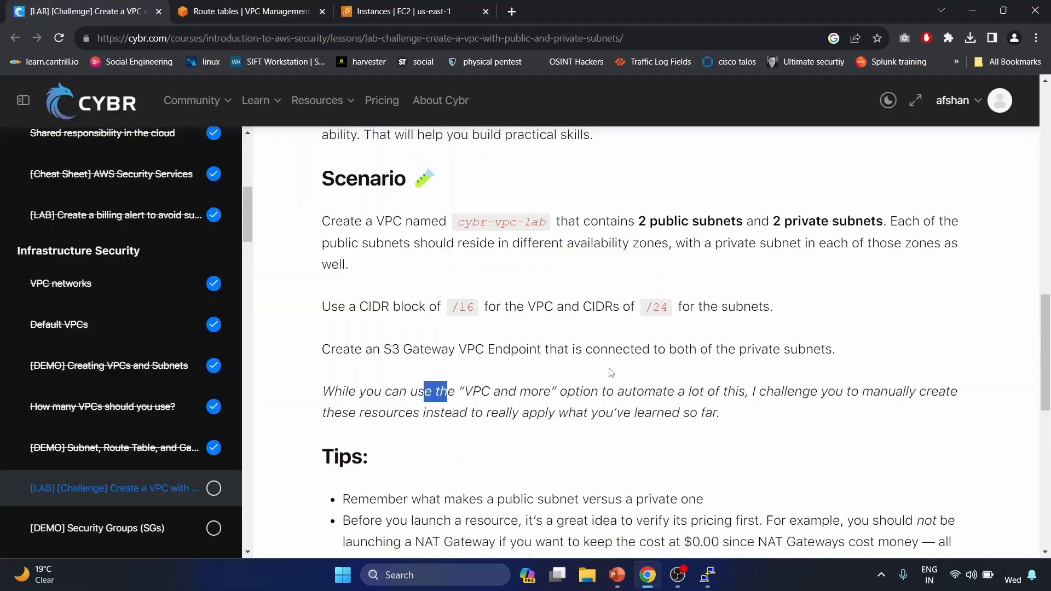
# - Close PuTTY and terminate both bastion and private_instance via Instance state > Terminate instance
pyautogui.click(246, 11)
pyautogui.click(408, 7)
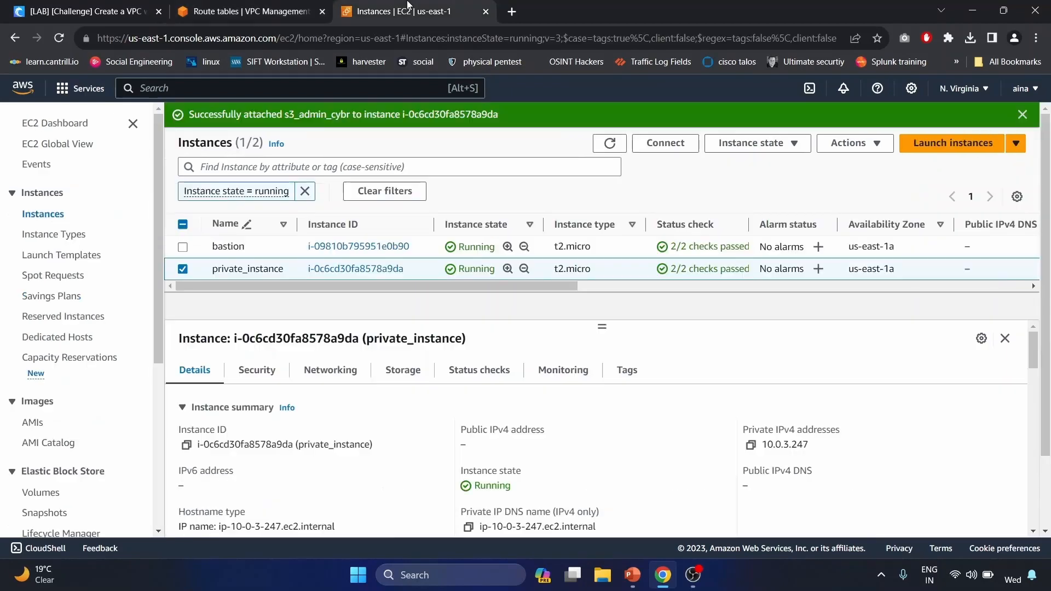
pyautogui.click(183, 247)
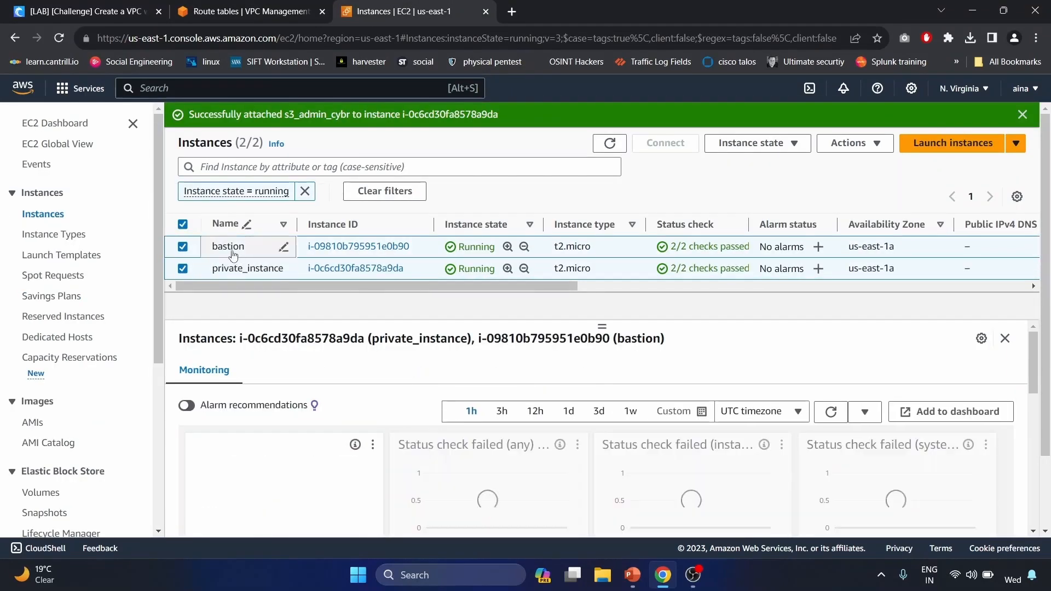
pyautogui.click(782, 144)
pyautogui.click(752, 248)
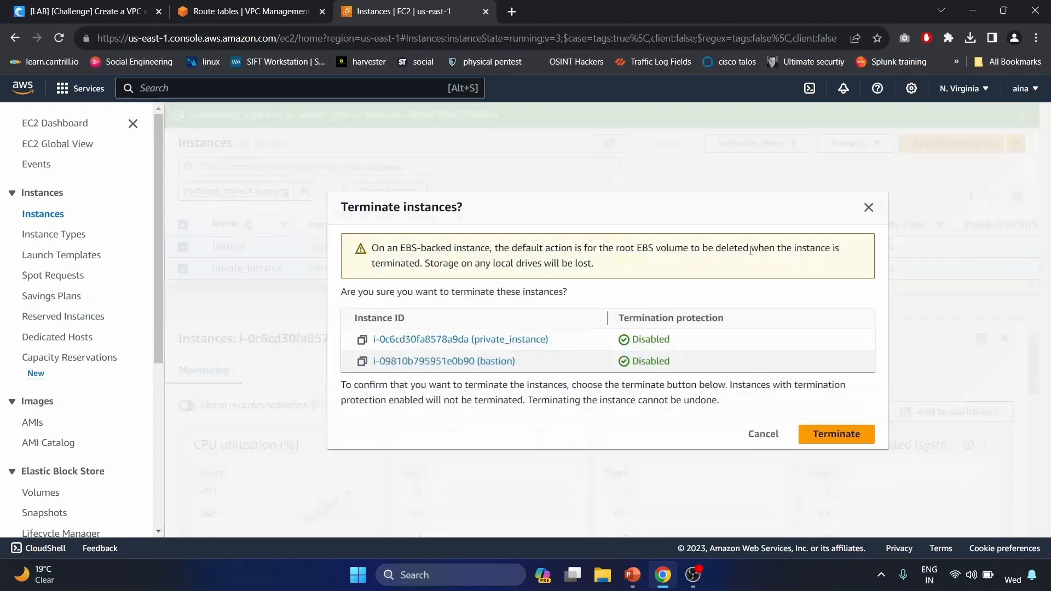
pyautogui.click(824, 435)
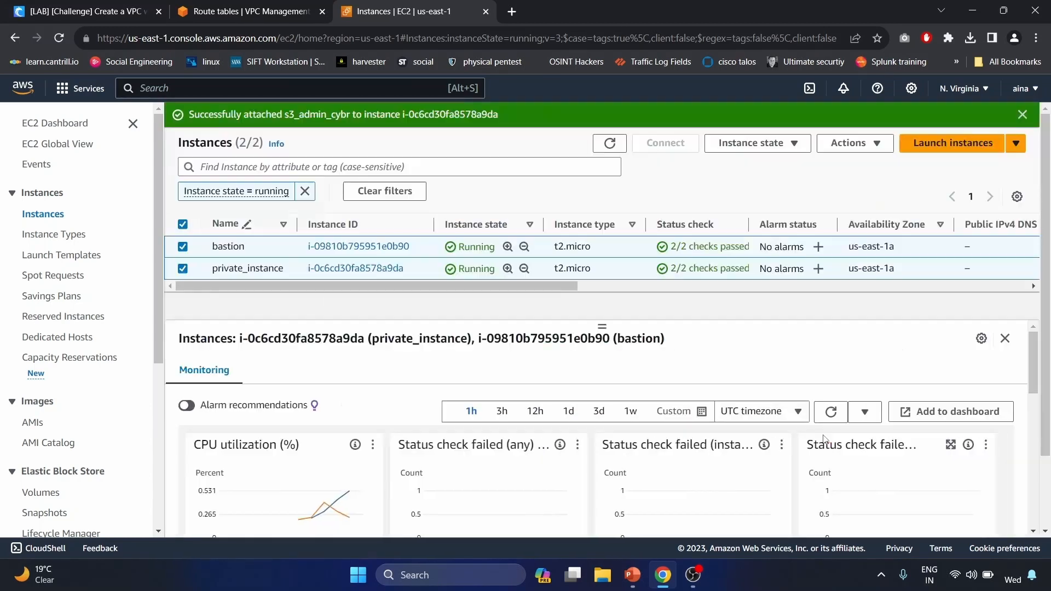